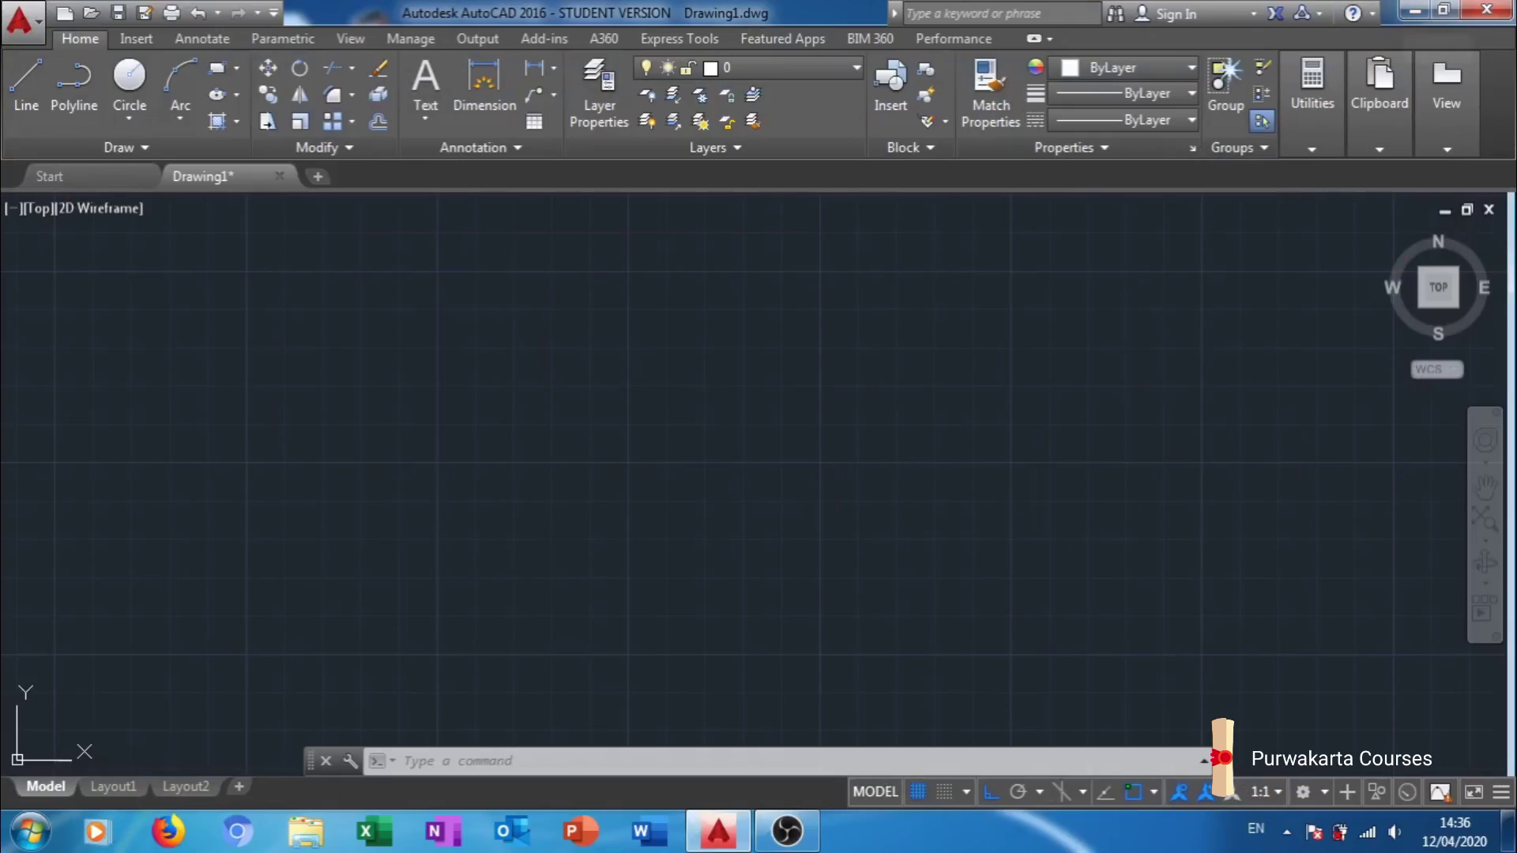
- Dismiss stray selection windows and toggle Ortho mode off and back on
{"action": "left_click", "coordinate": [512, 435]}
{"action": "left_click", "coordinate": [765, 552]}
{"action": "left_click", "coordinate": [535, 360]}
{"action": "left_click", "coordinate": [765, 506]}
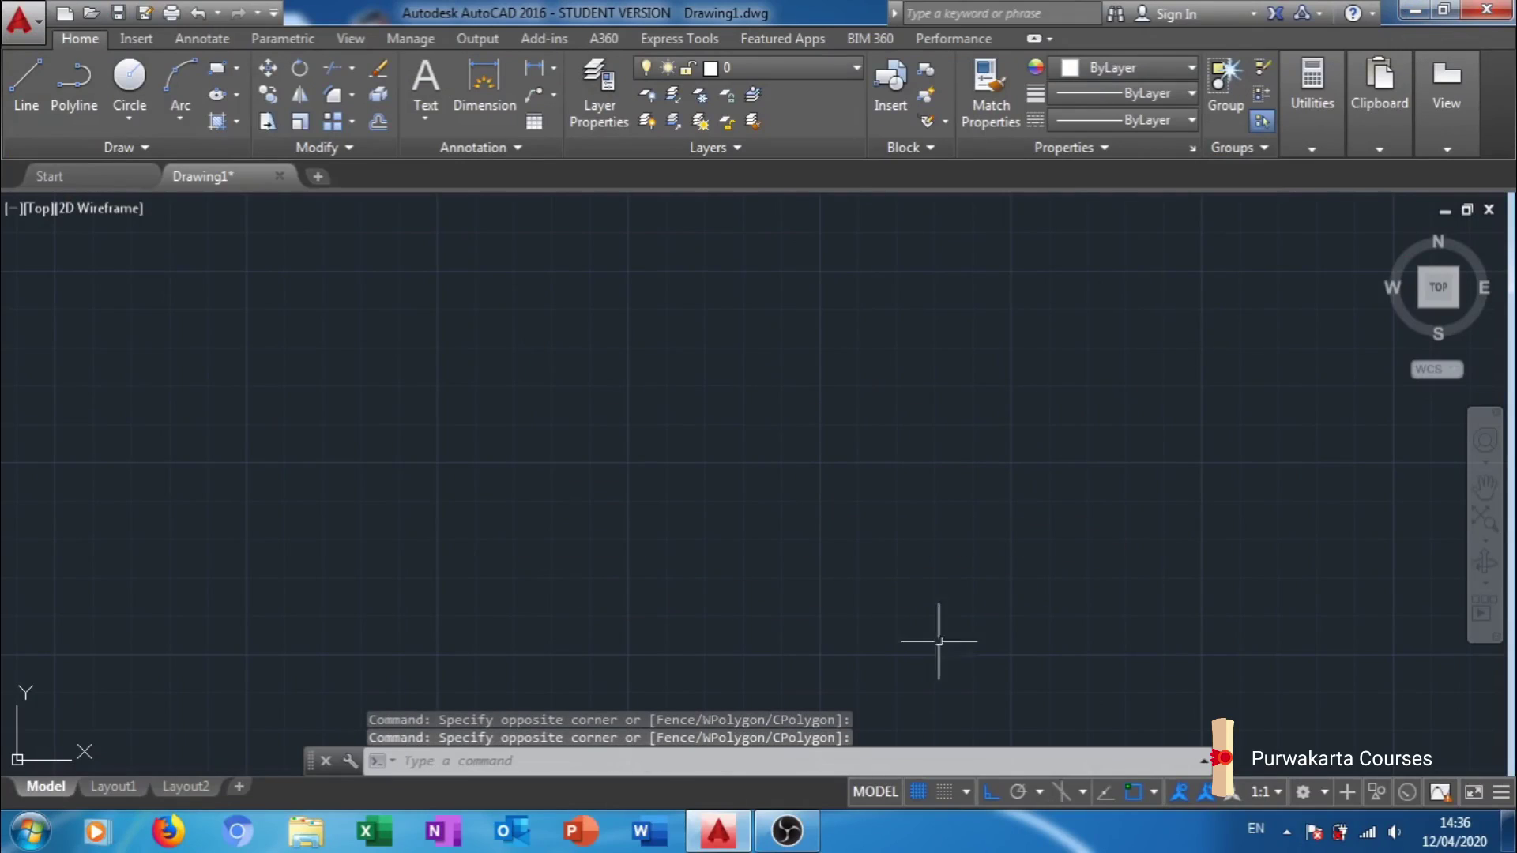
{"action": "left_click", "coordinate": [986, 794]}
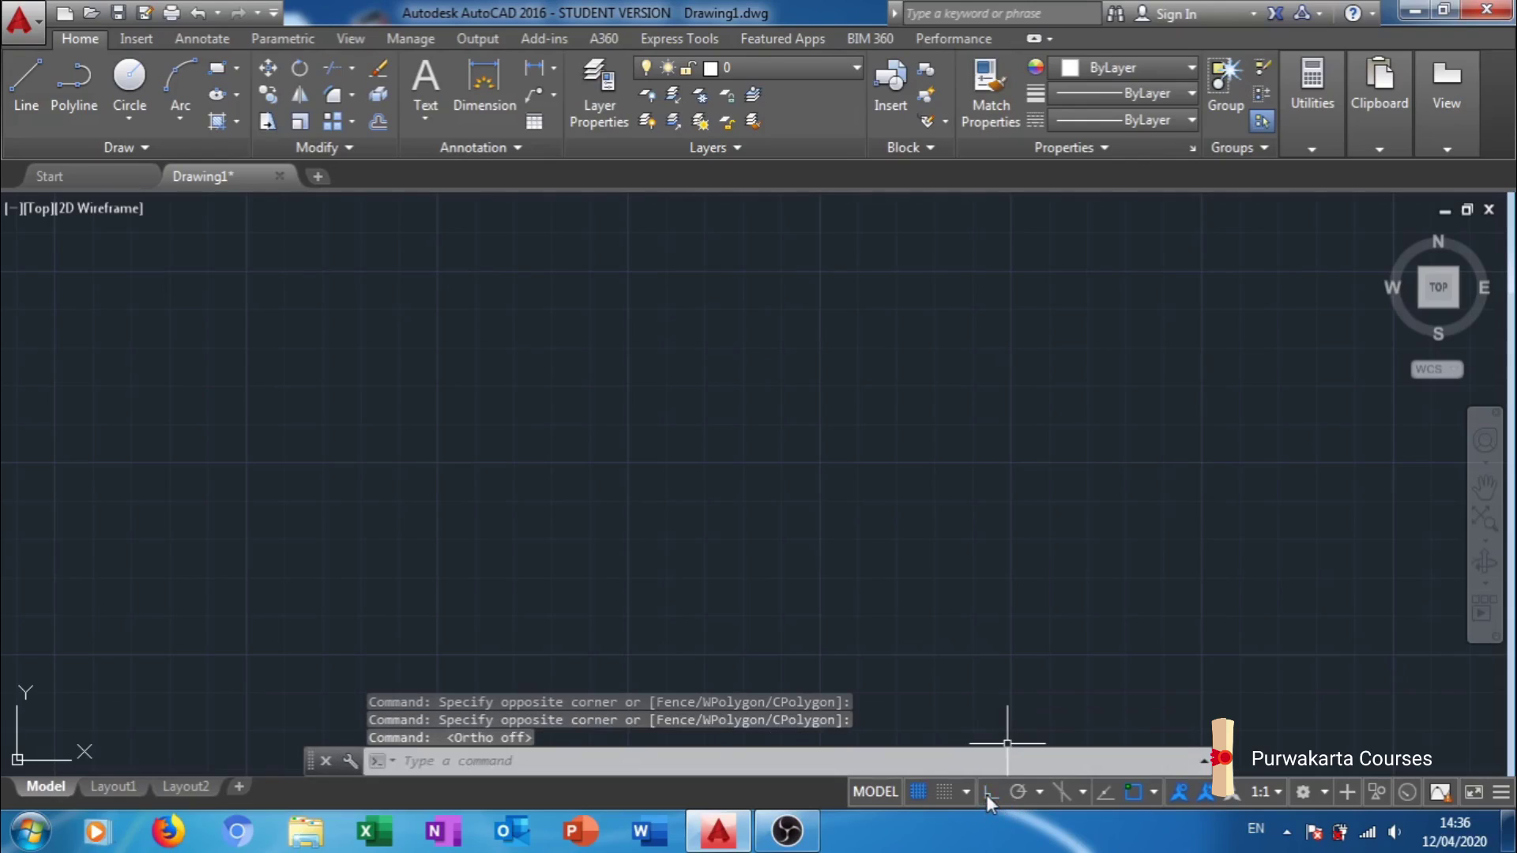
{"action": "left_click", "coordinate": [986, 794]}
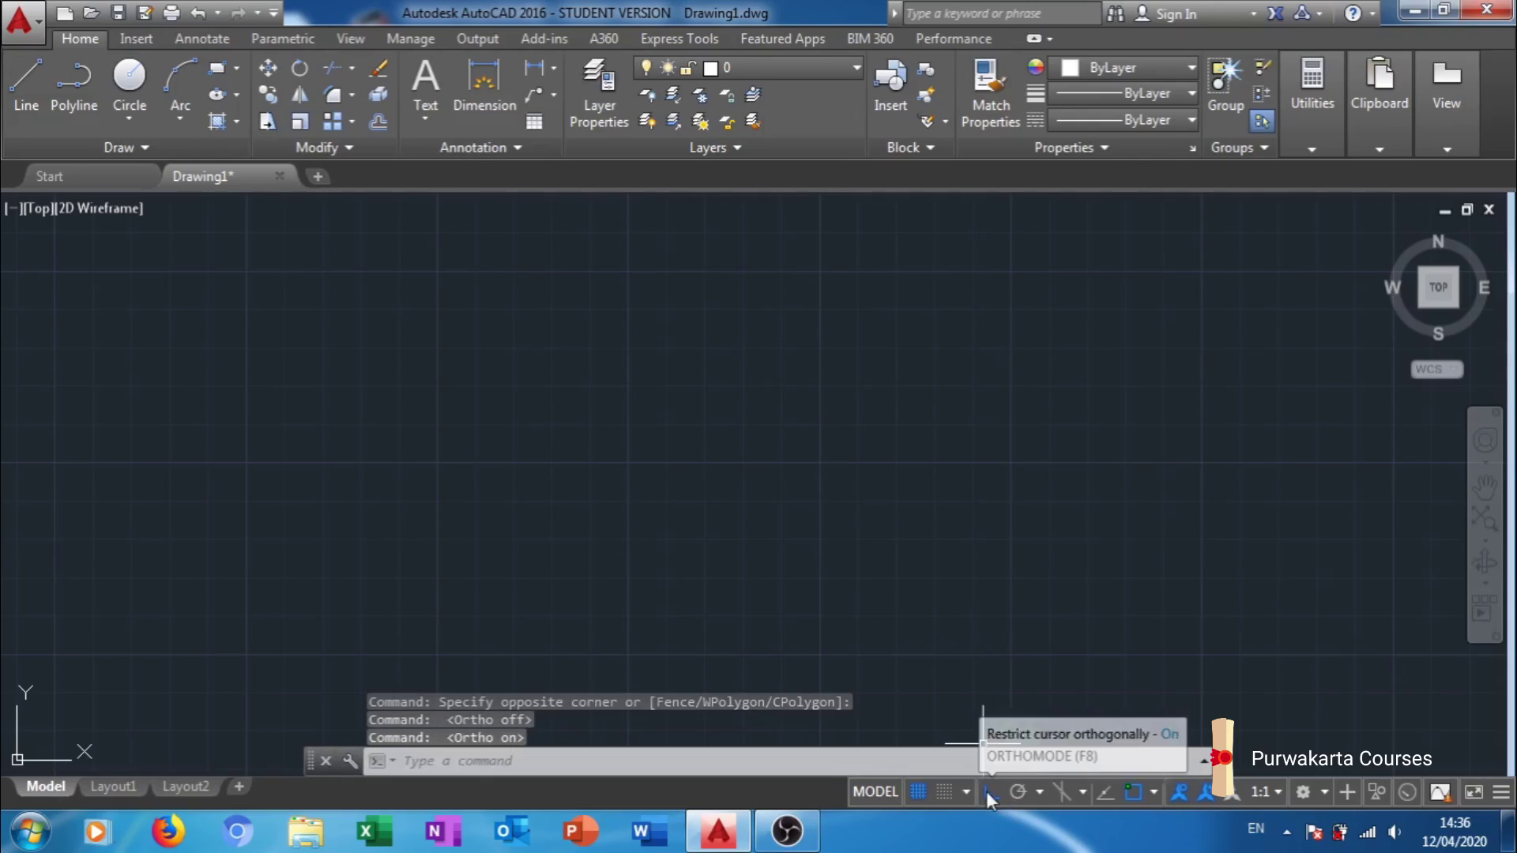
{"action": "left_click", "coordinate": [987, 793]}
{"action": "left_click", "coordinate": [987, 793]}
- Start and cancel two trial lines, leaving Ortho mode on
{"action": "type", "text": "L"}
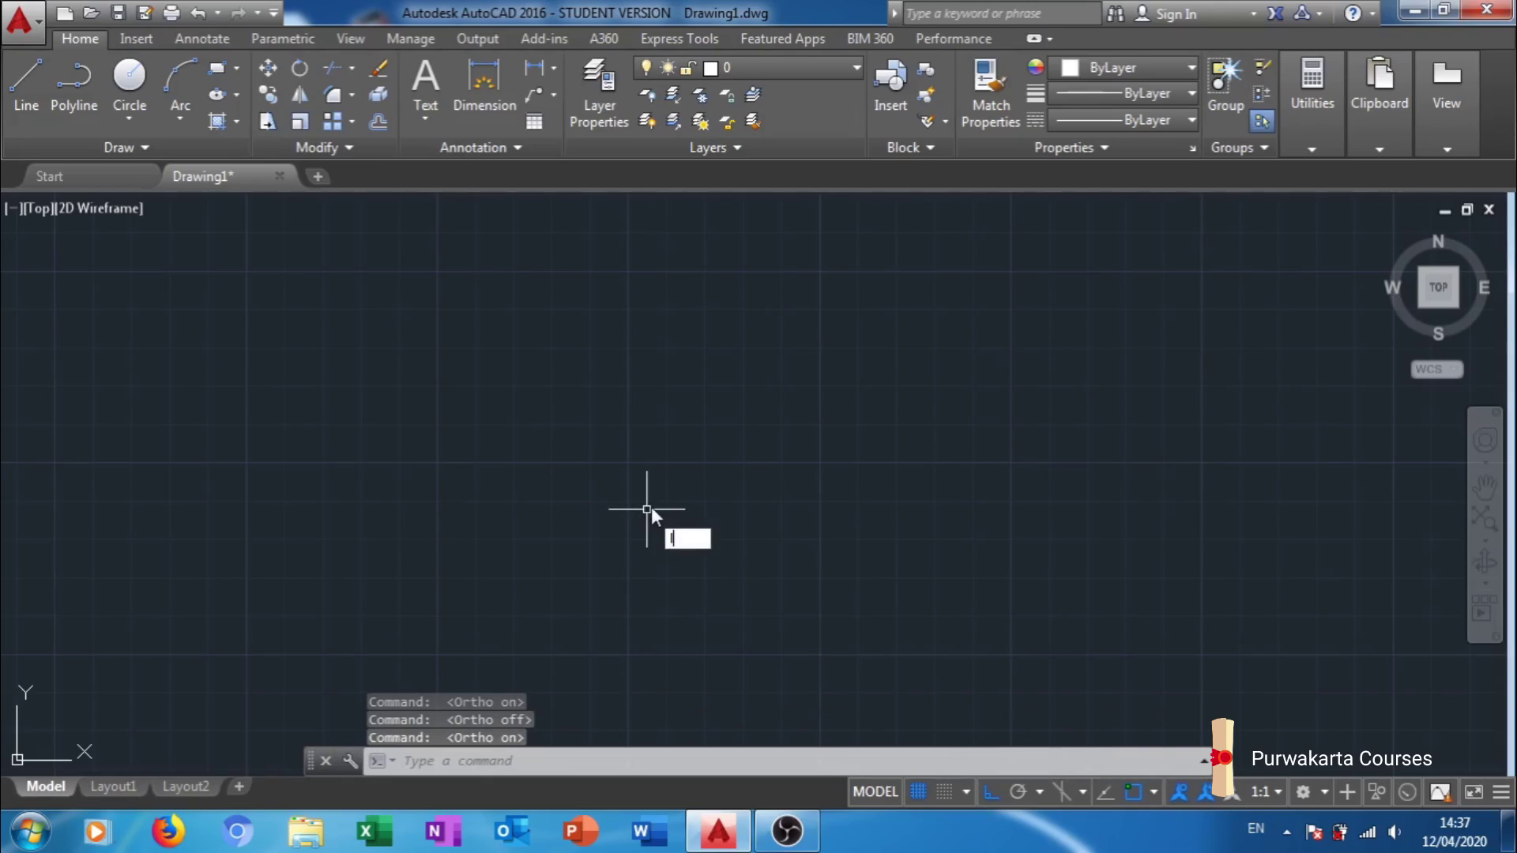
{"action": "key", "text": "Return"}
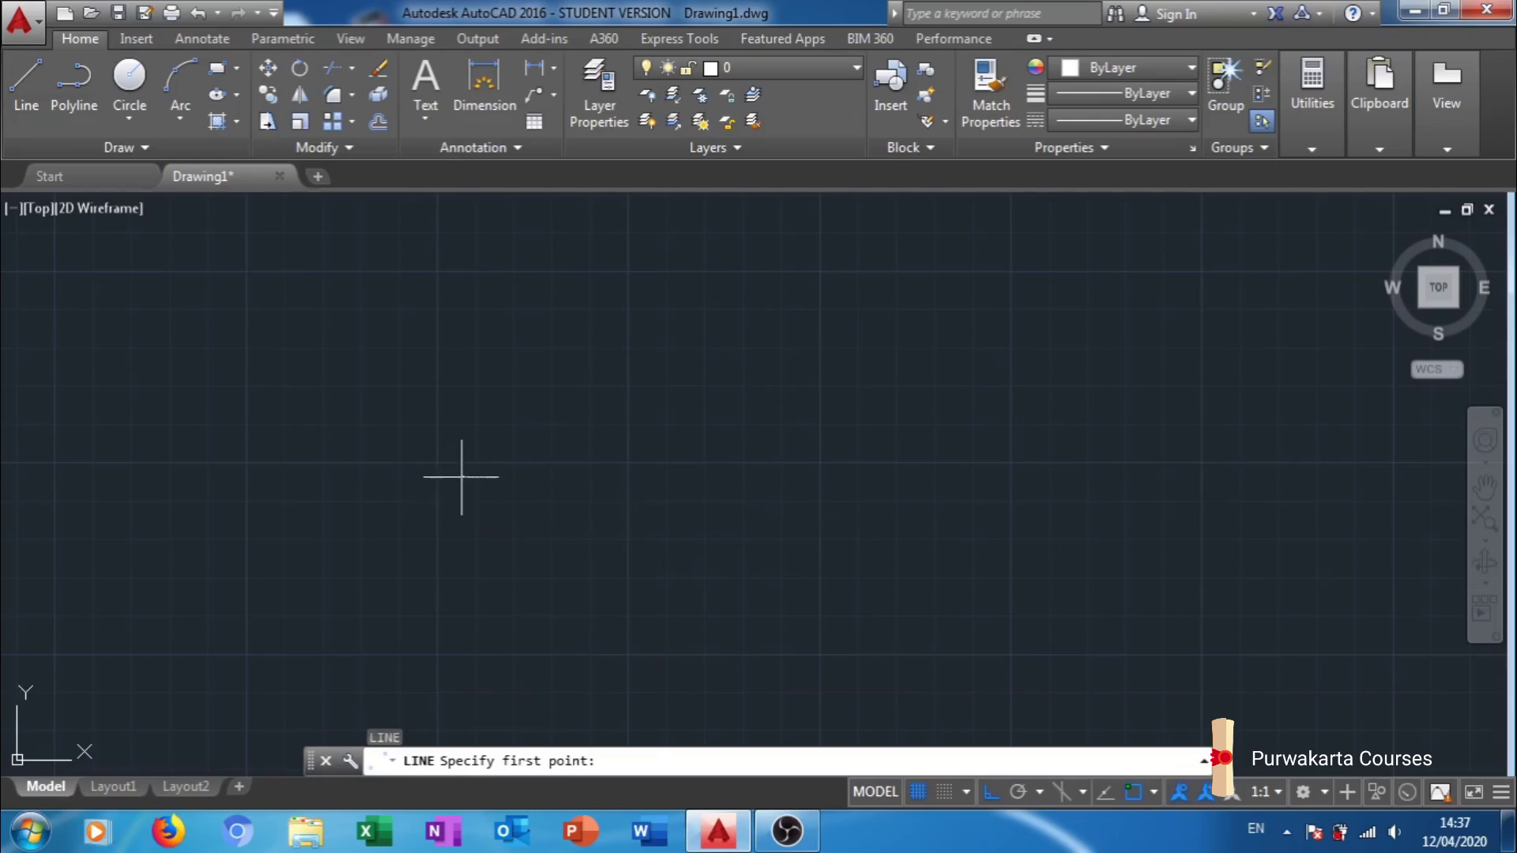
{"action": "left_click", "coordinate": [462, 476]}
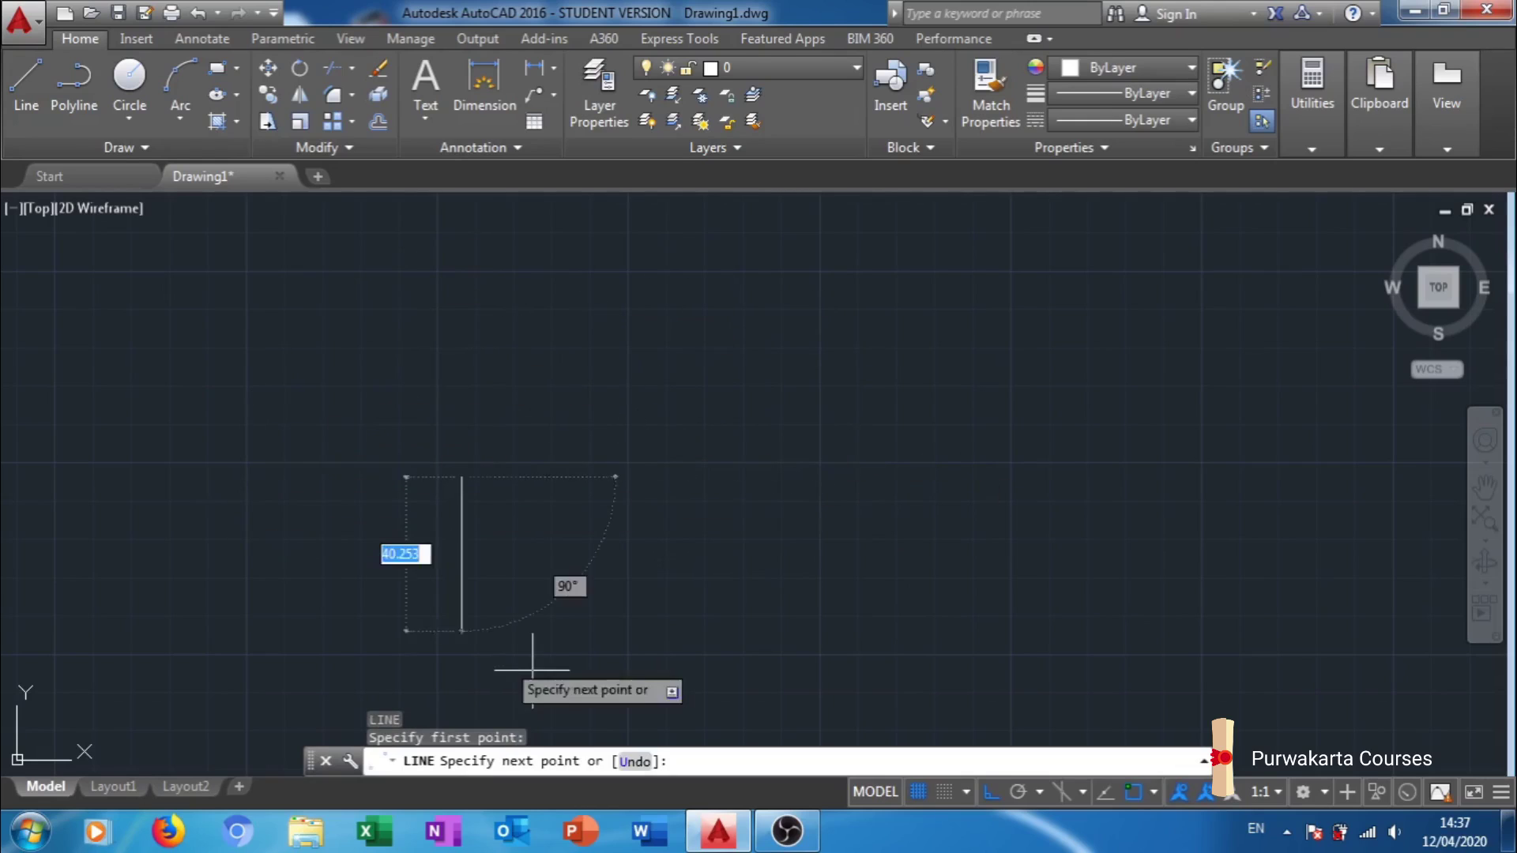
{"action": "key", "text": "Escape"}
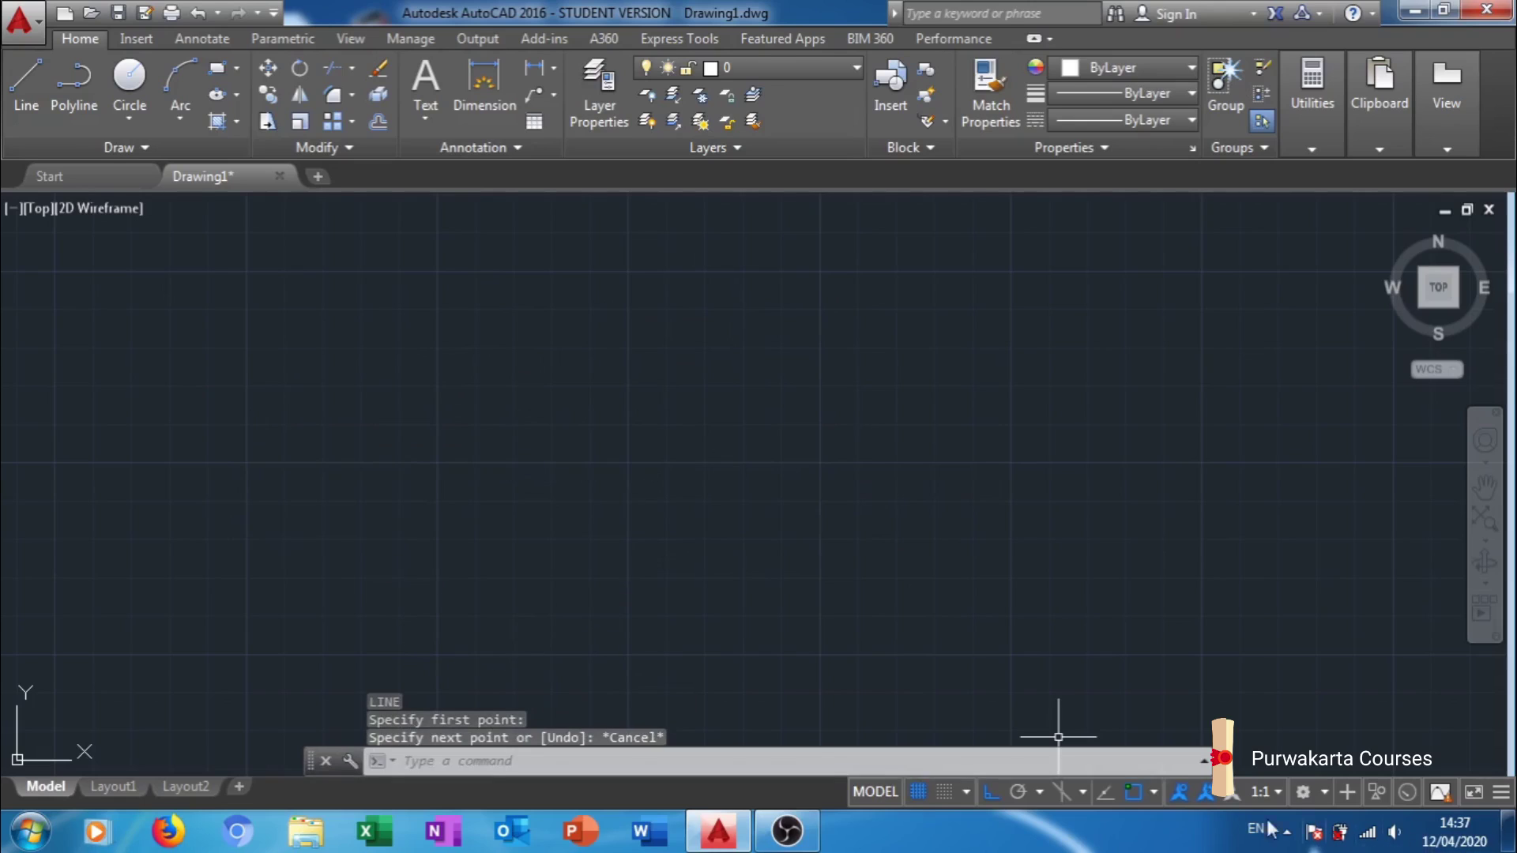
{"action": "left_click", "coordinate": [987, 791]}
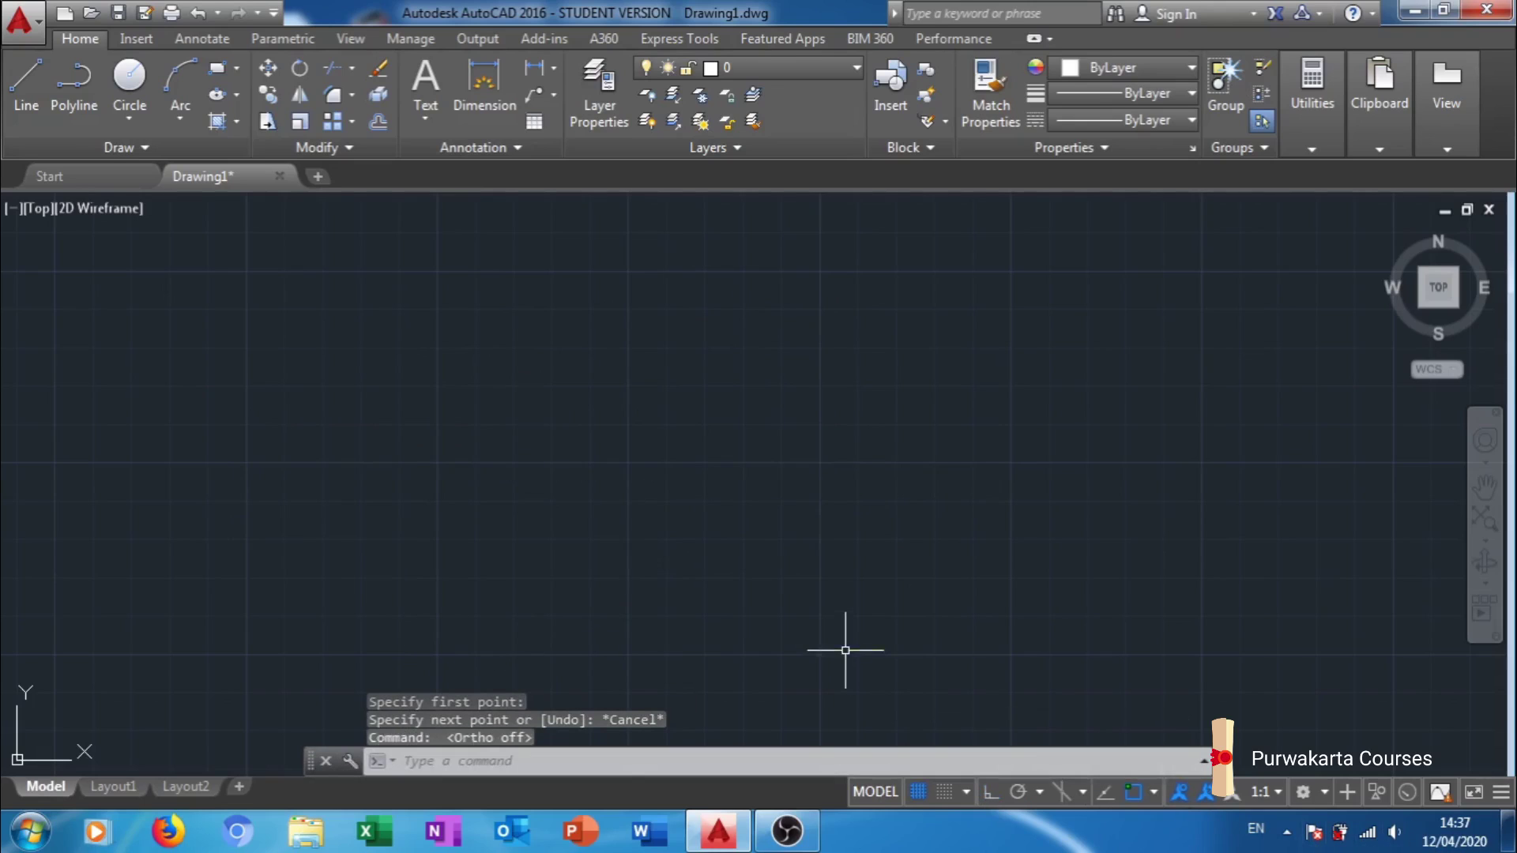
{"action": "type", "text": "l"}
{"action": "key", "text": "Return"}
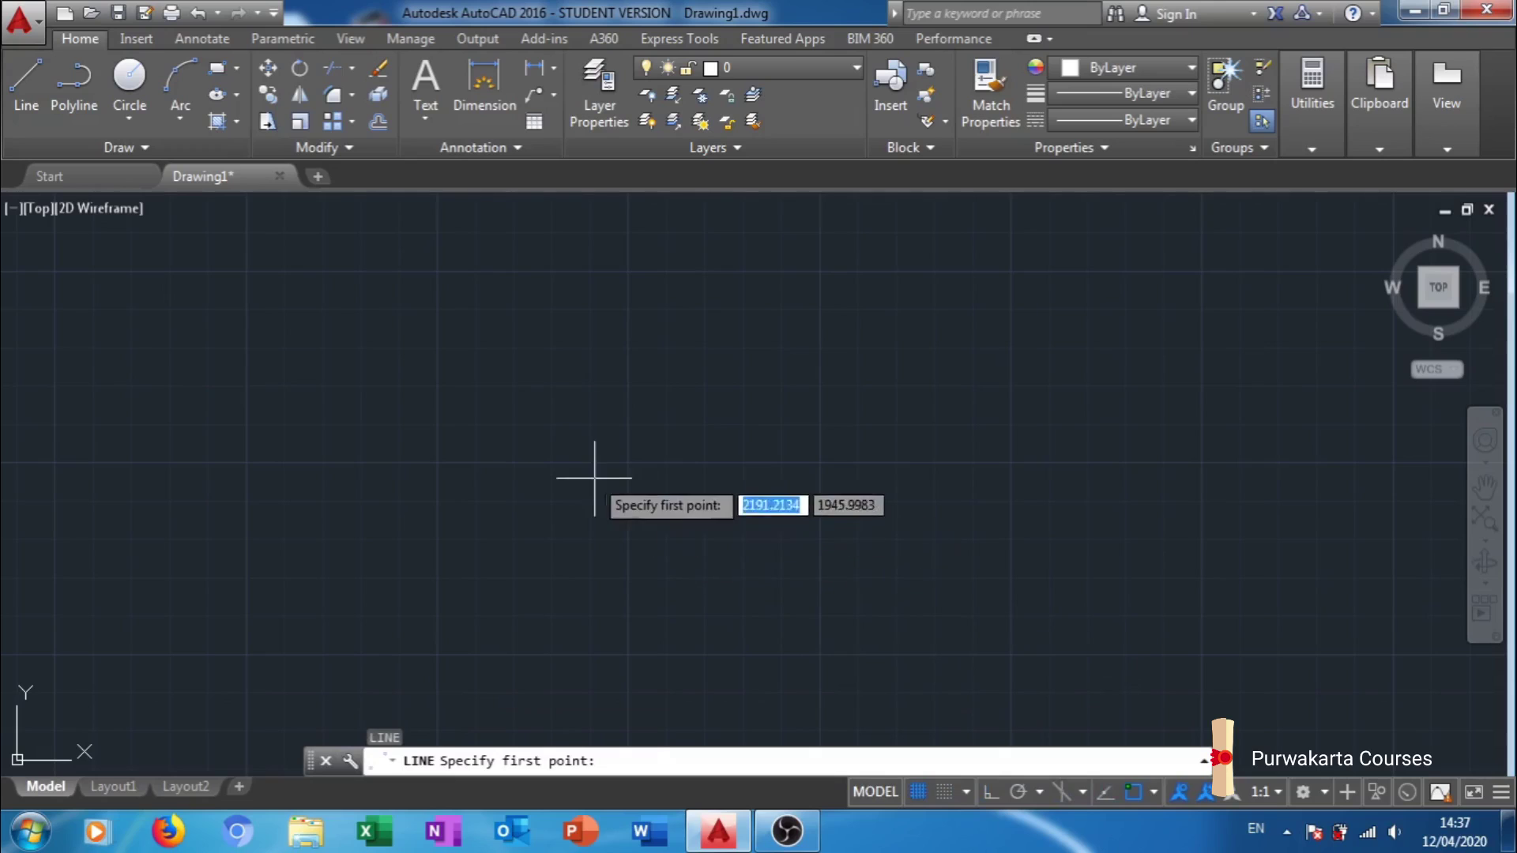
{"action": "left_click", "coordinate": [588, 476]}
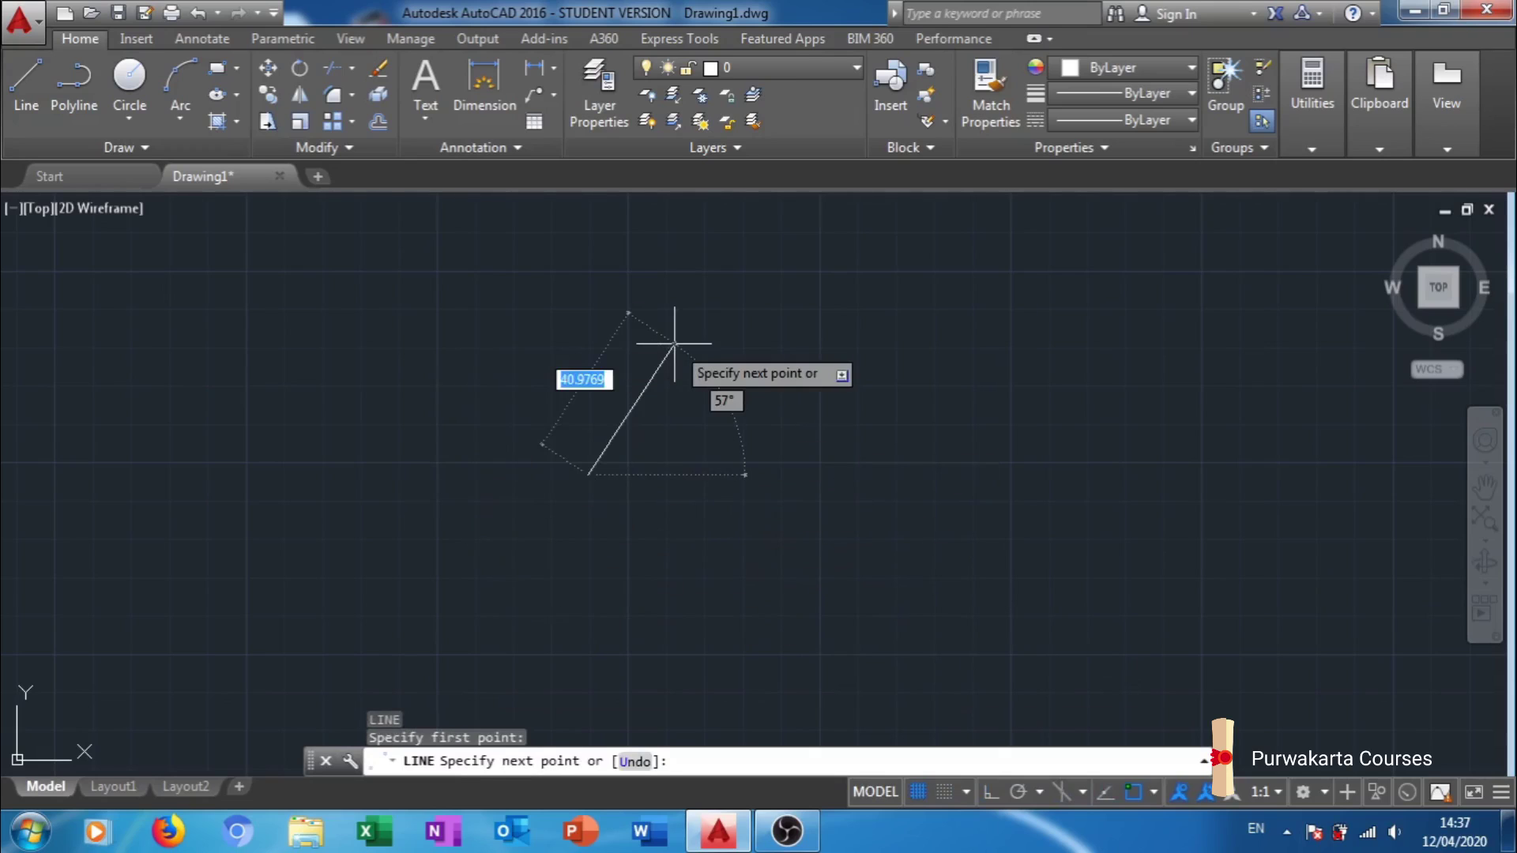
{"action": "key", "text": "Escape"}
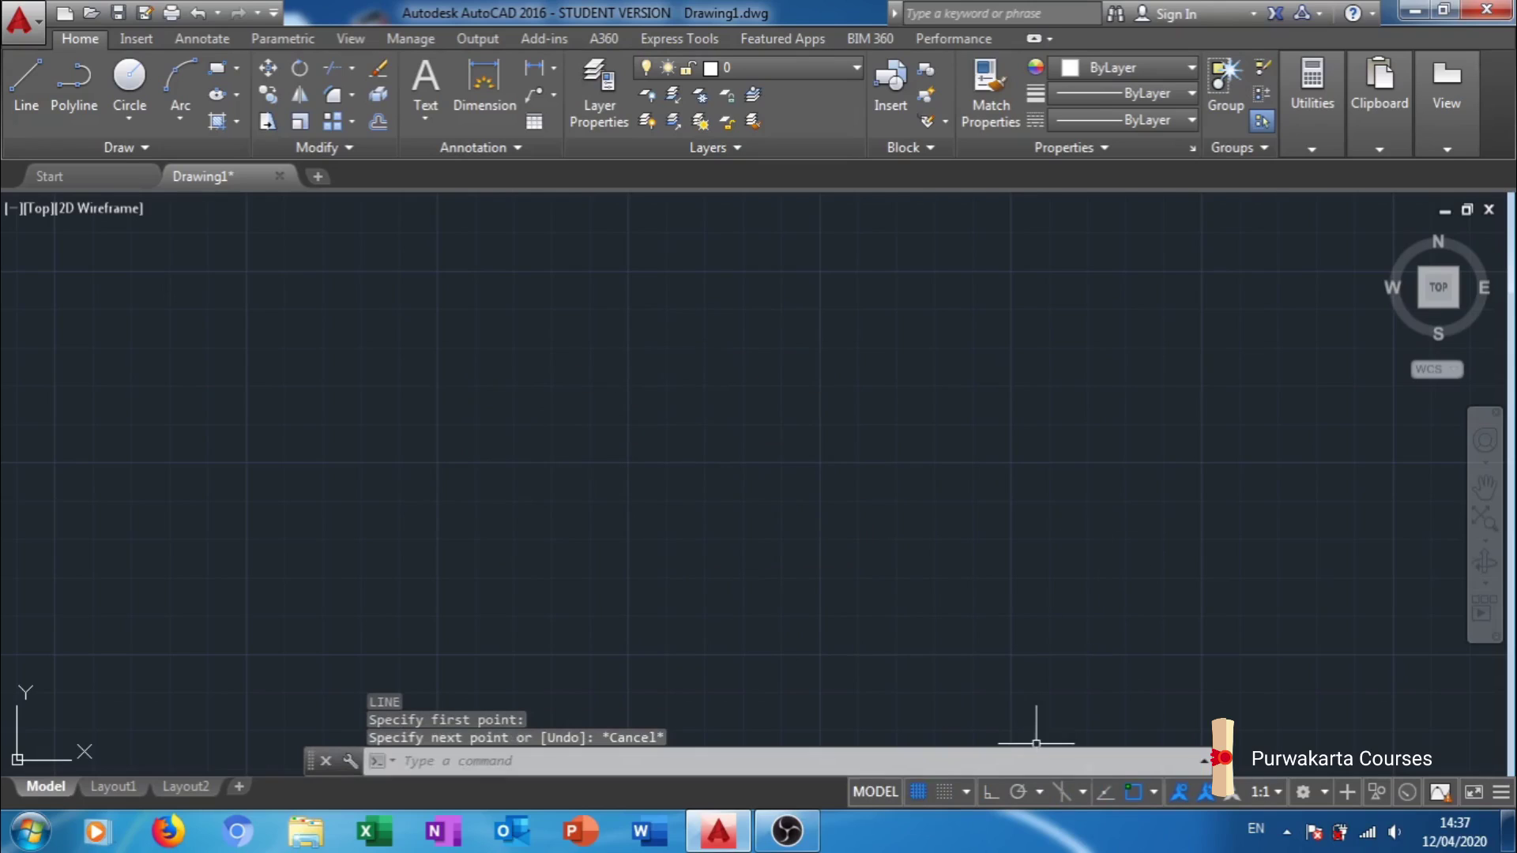
{"action": "left_click", "coordinate": [990, 796]}
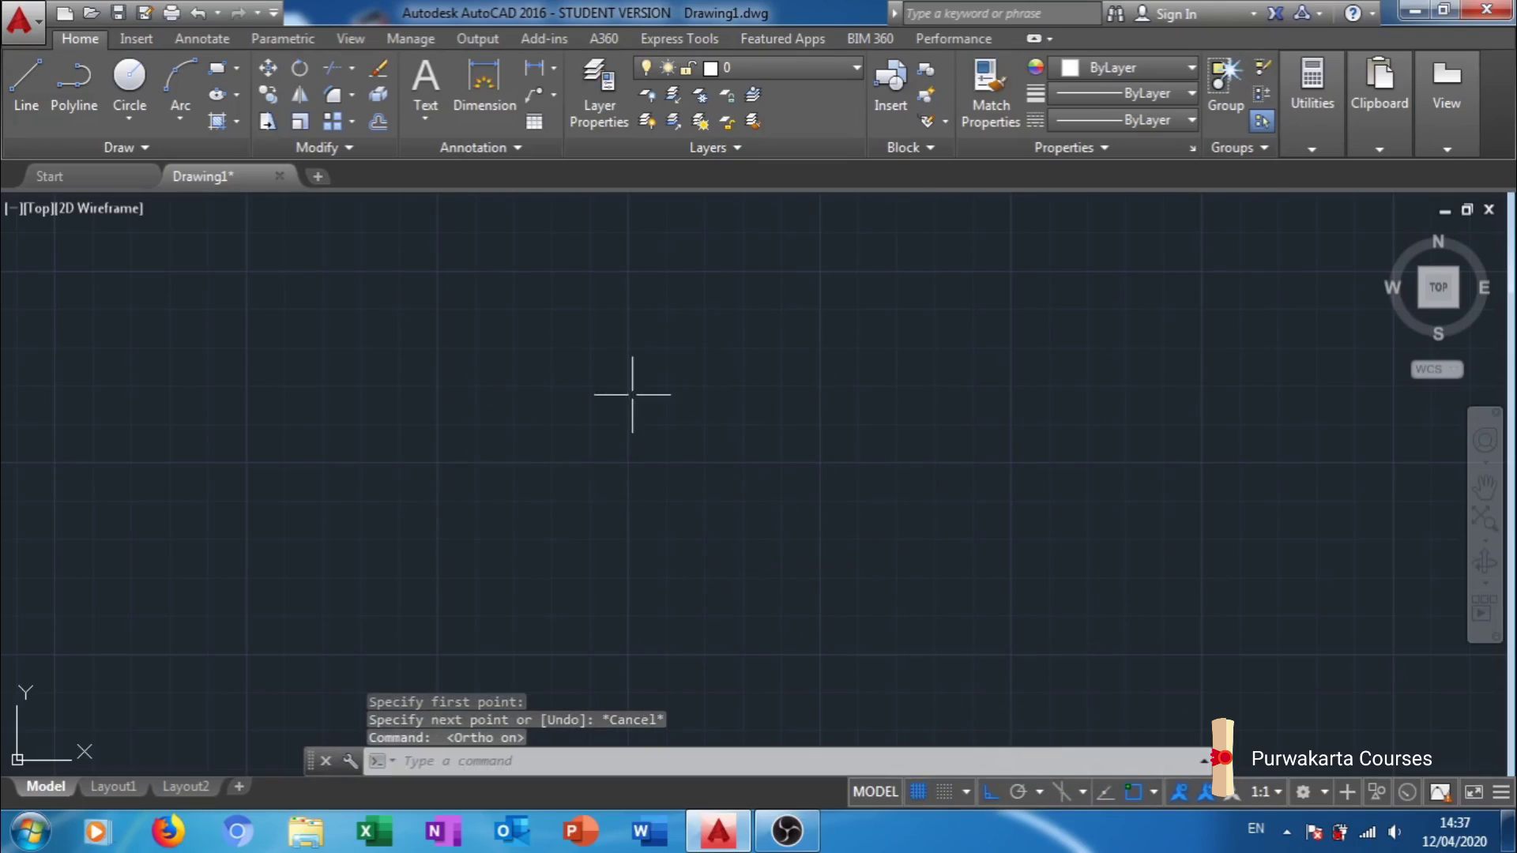
- Draw a square with LINE using 100-unit sides: right, down, left and up
{"action": "type", "text": "L"}
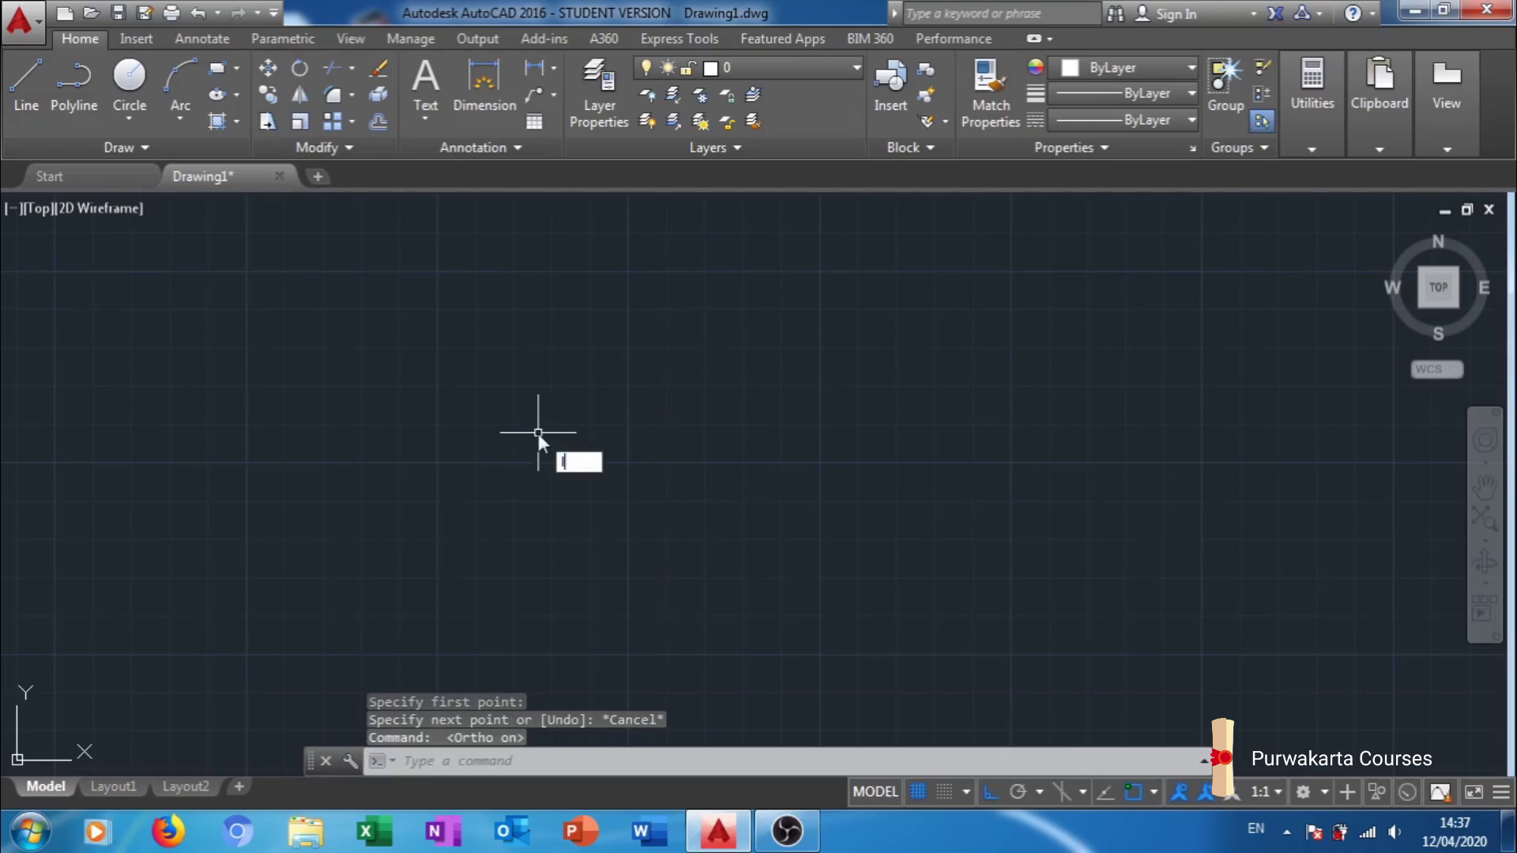
{"action": "key", "text": "Return"}
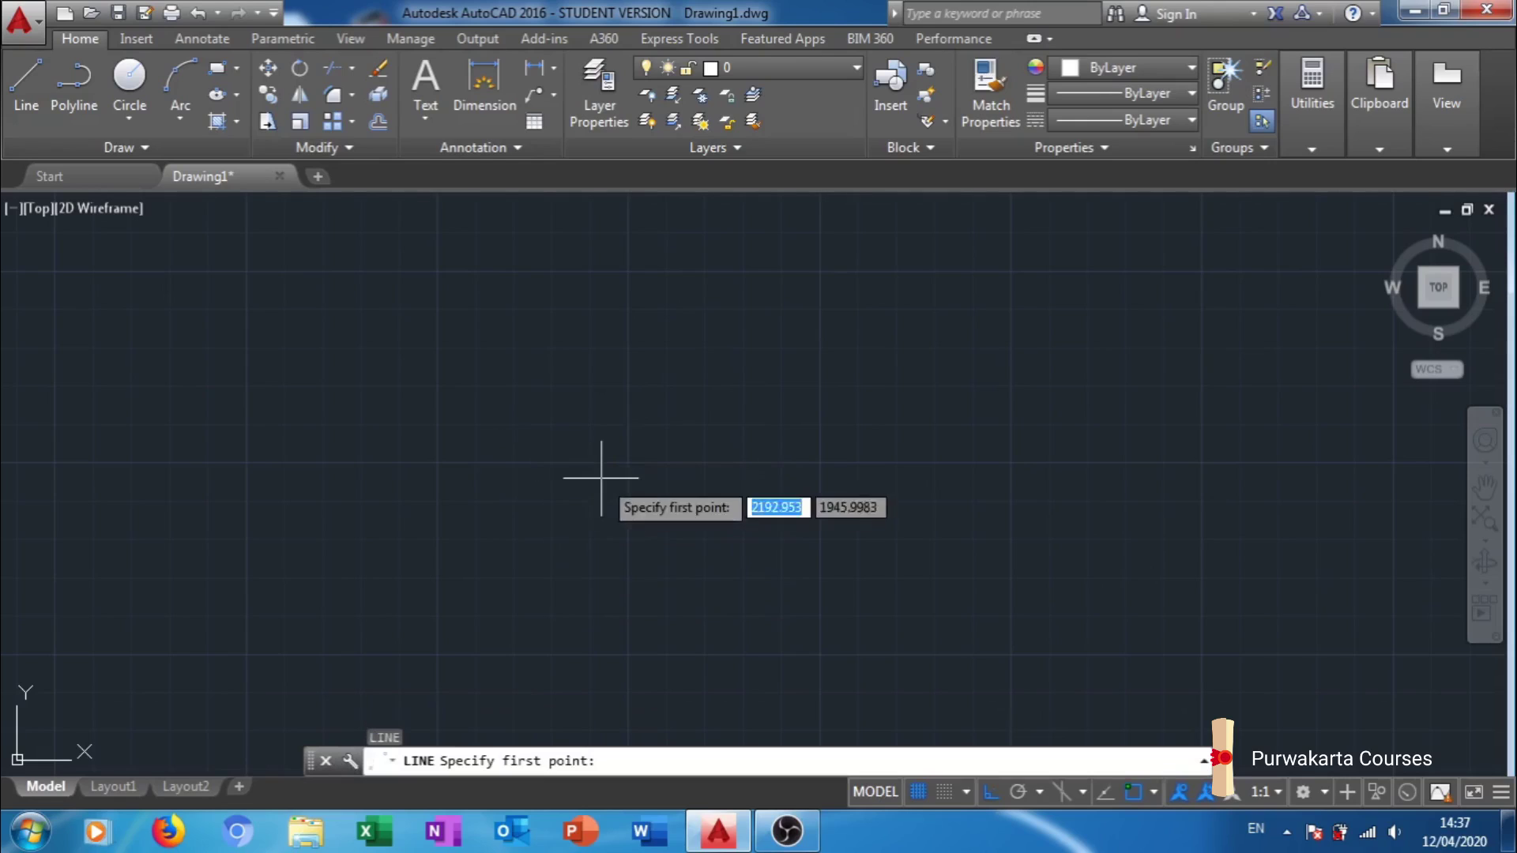
{"action": "left_click", "coordinate": [473, 422]}
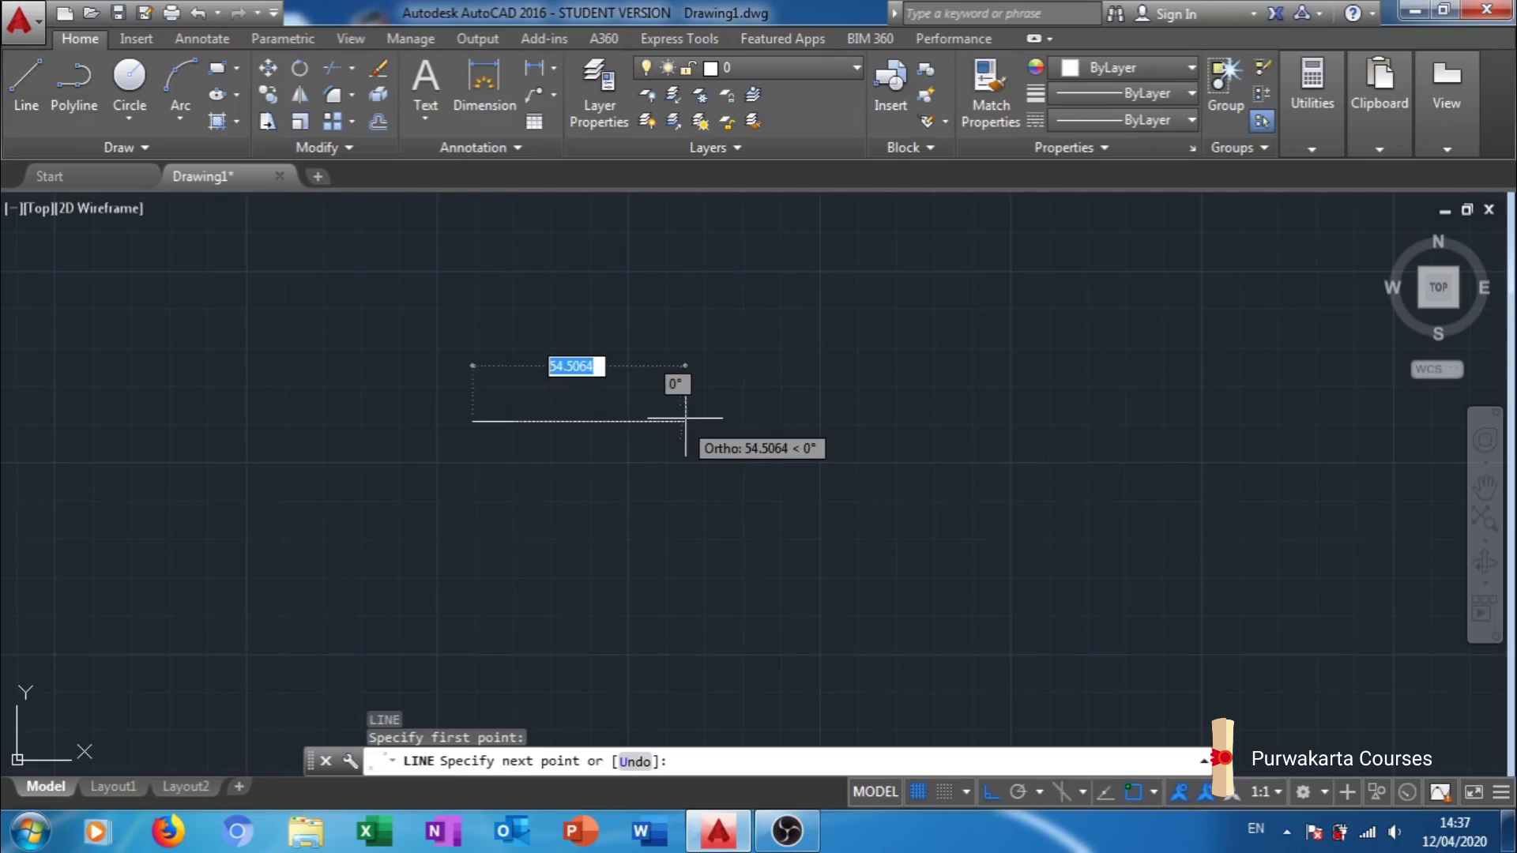
{"action": "type", "text": "100"}
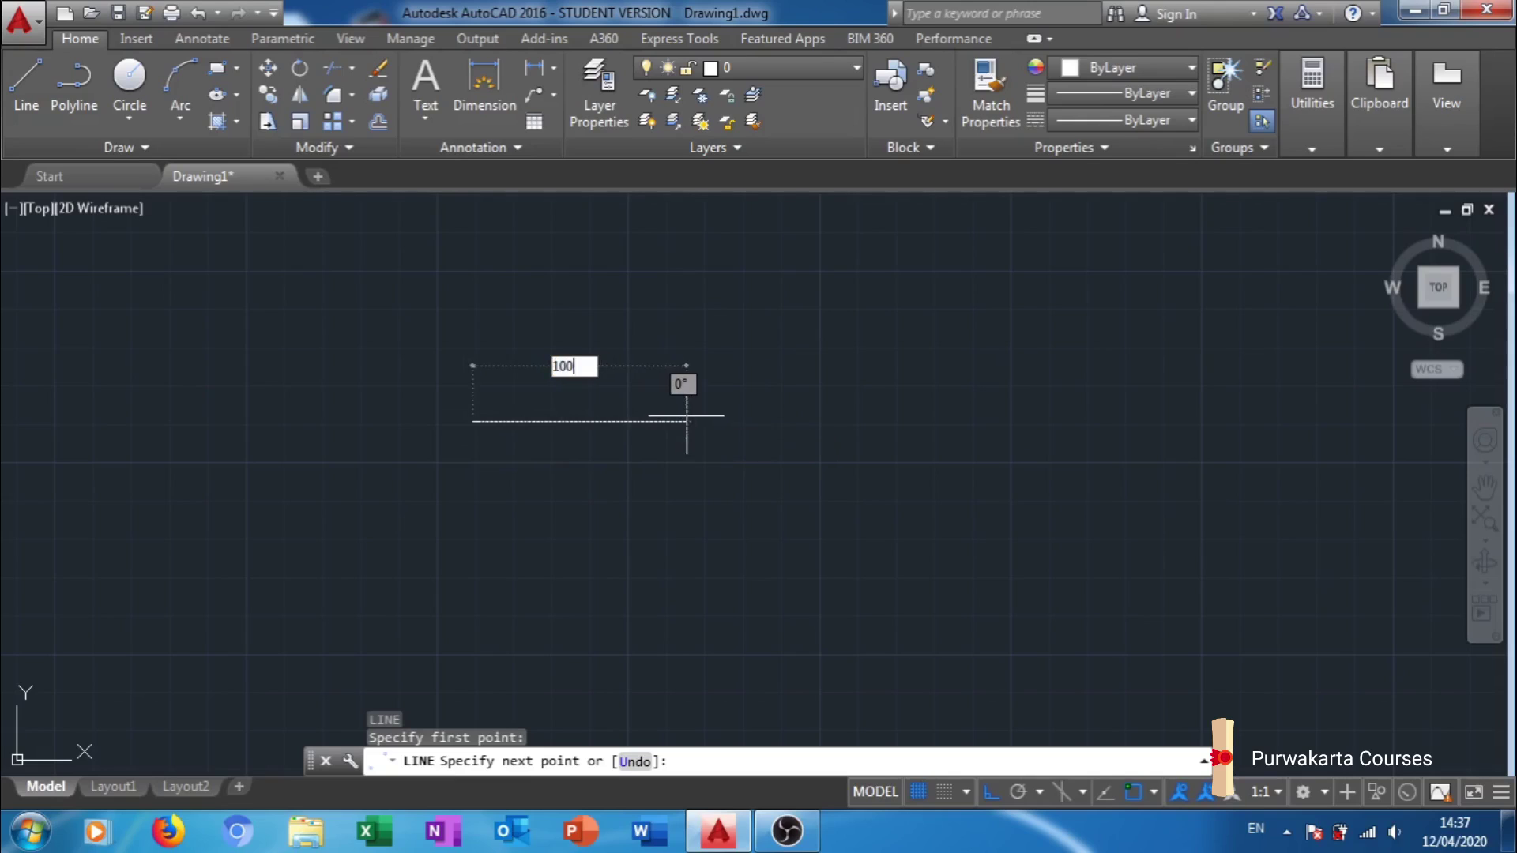
{"action": "key", "text": "Return"}
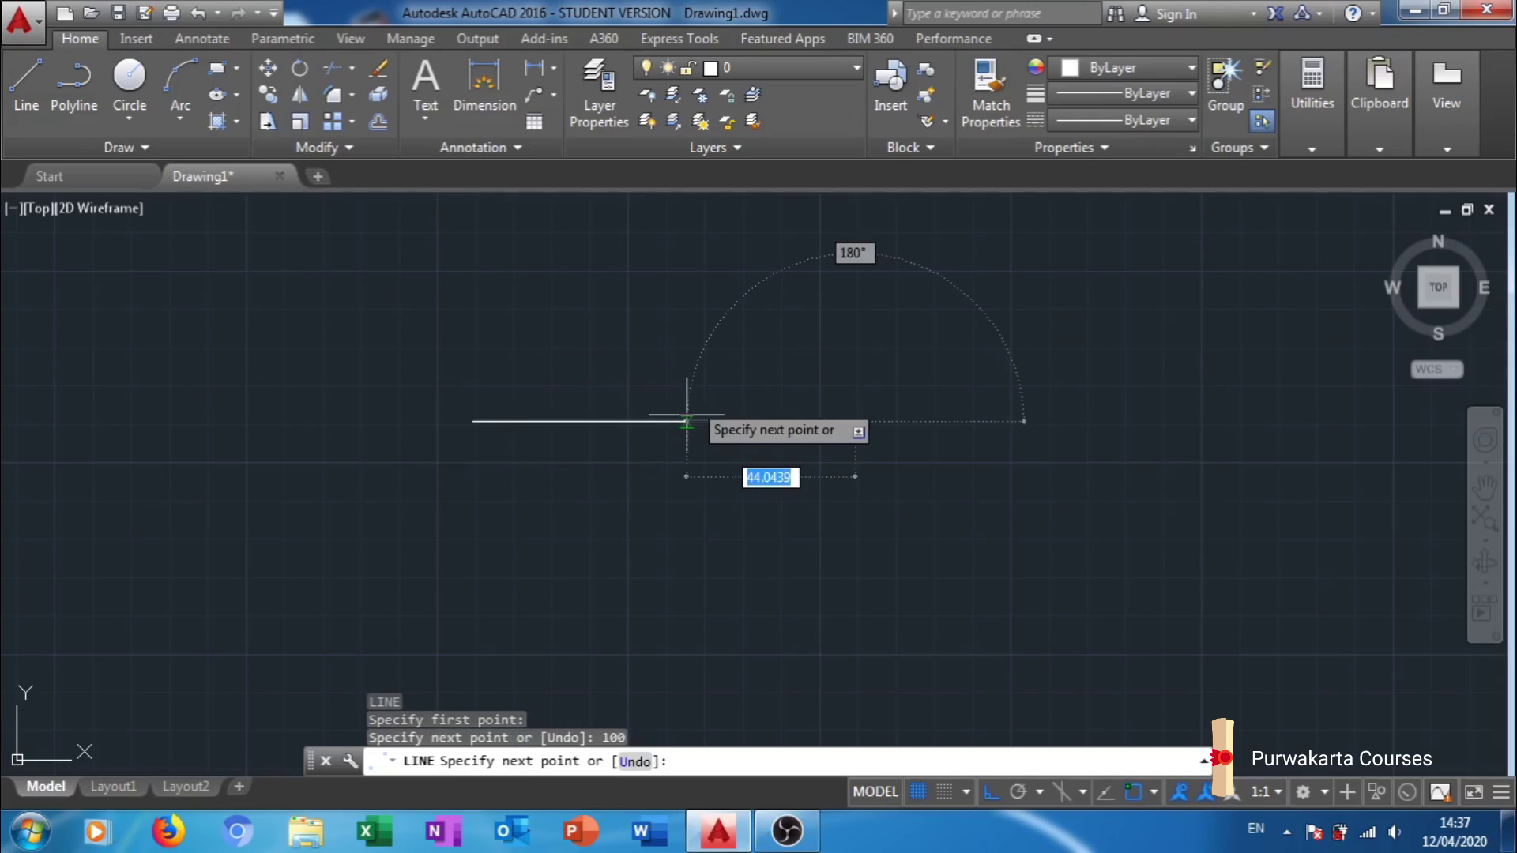
{"action": "type", "text": "100"}
{"action": "key", "text": "Return"}
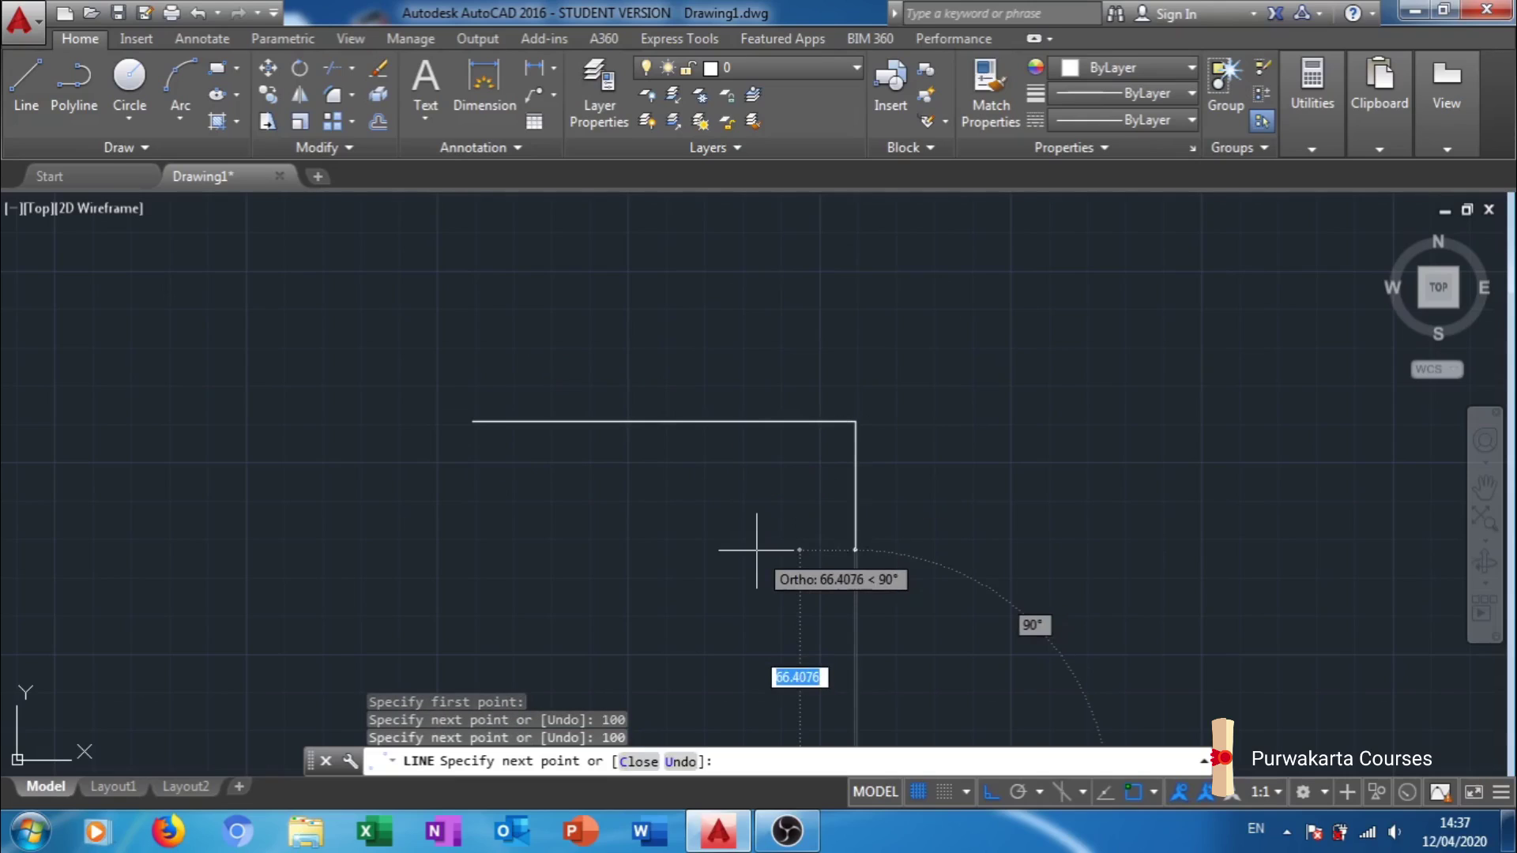
{"action": "middle_click_drag", "start_coordinate": [510, 591], "coordinate": [639, 434]}
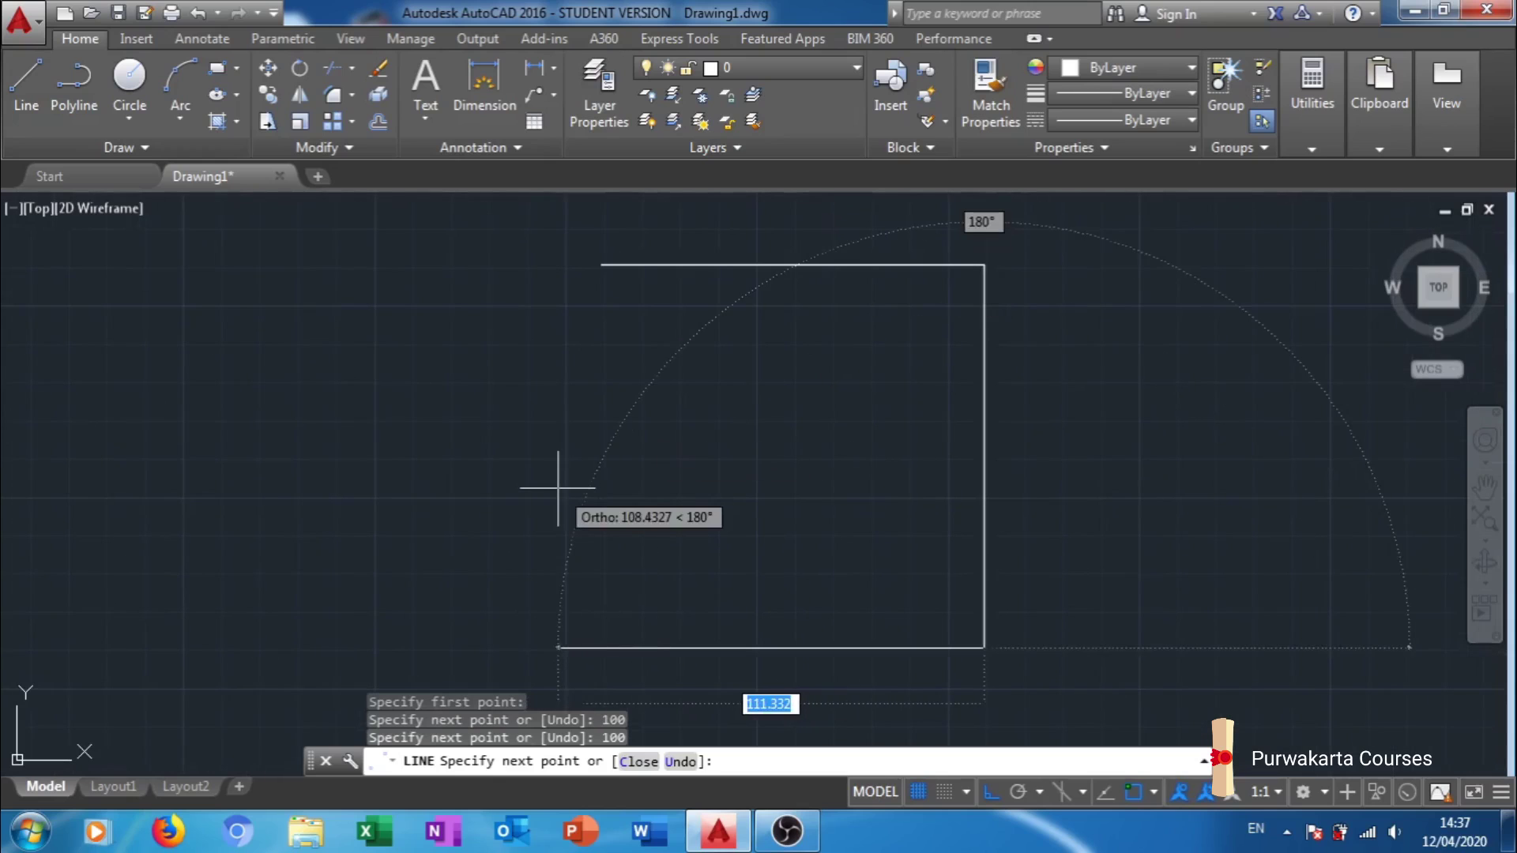
{"action": "type", "text": "100"}
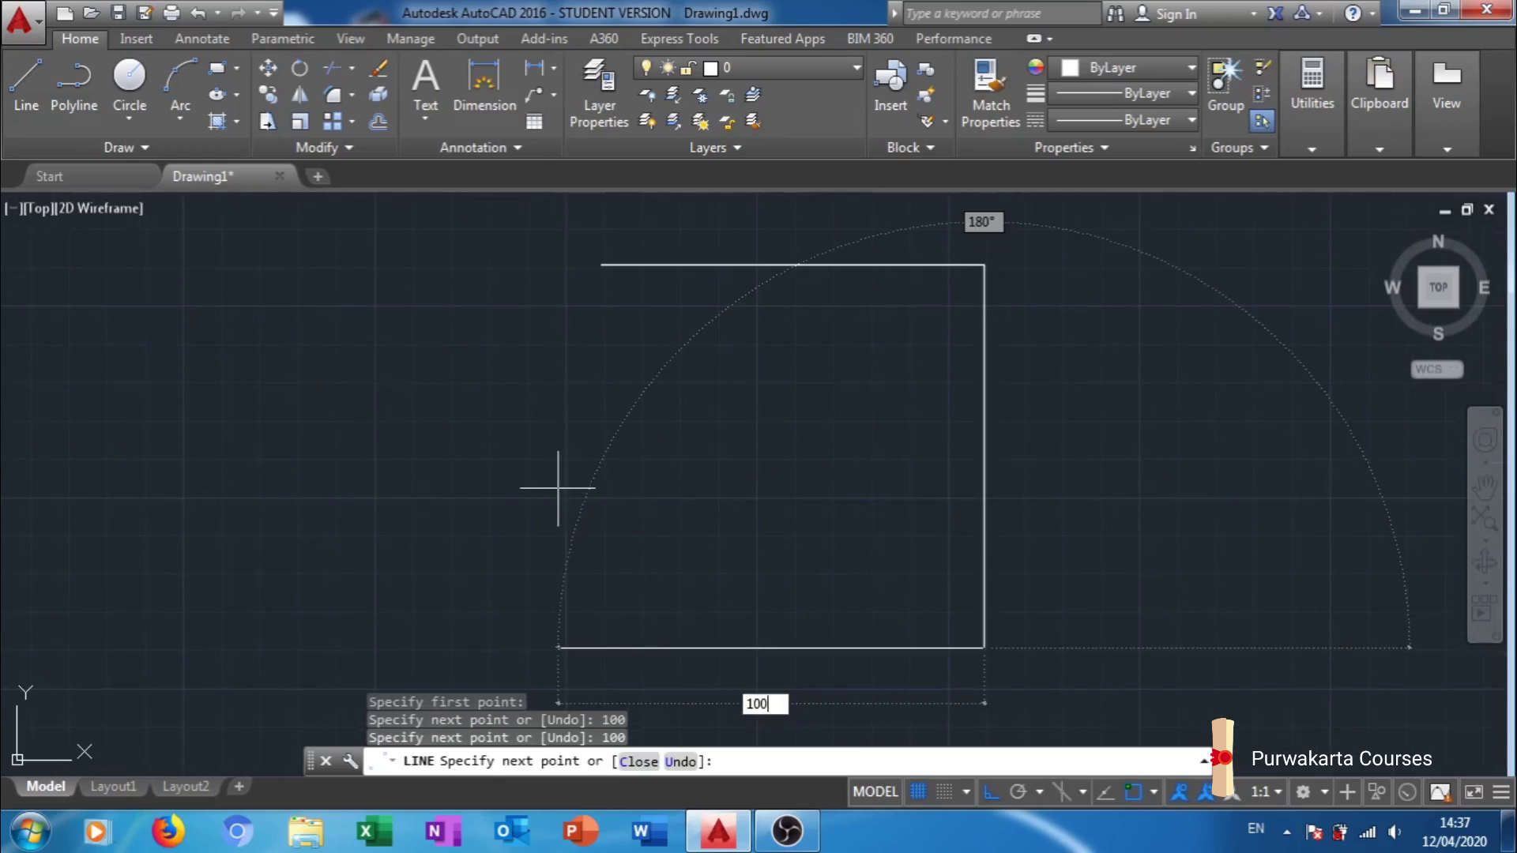
{"action": "key", "text": "Return"}
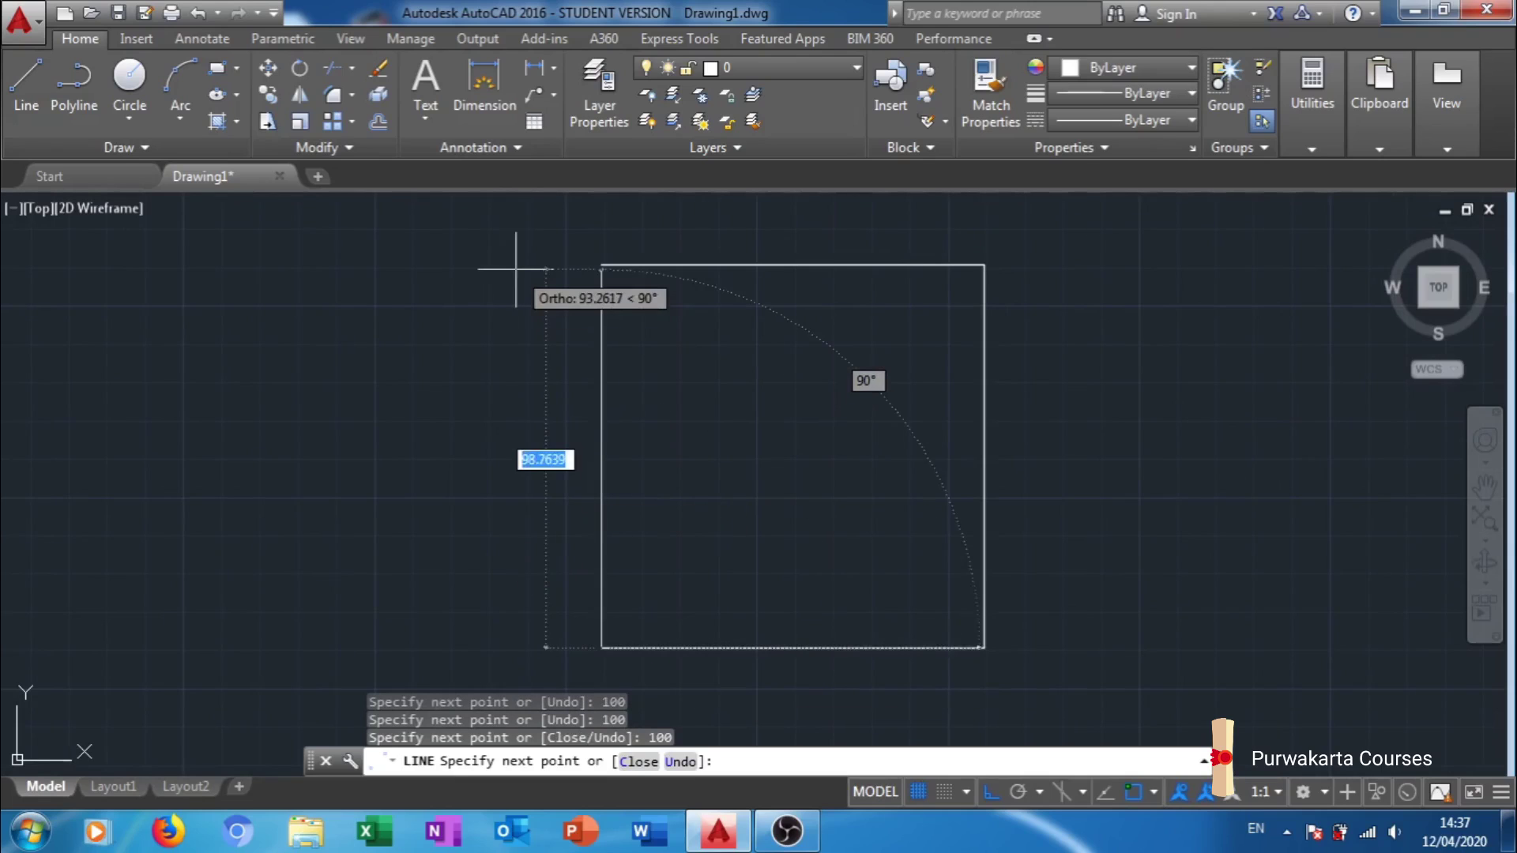
{"action": "type", "text": "100"}
{"action": "key", "text": "Return"}
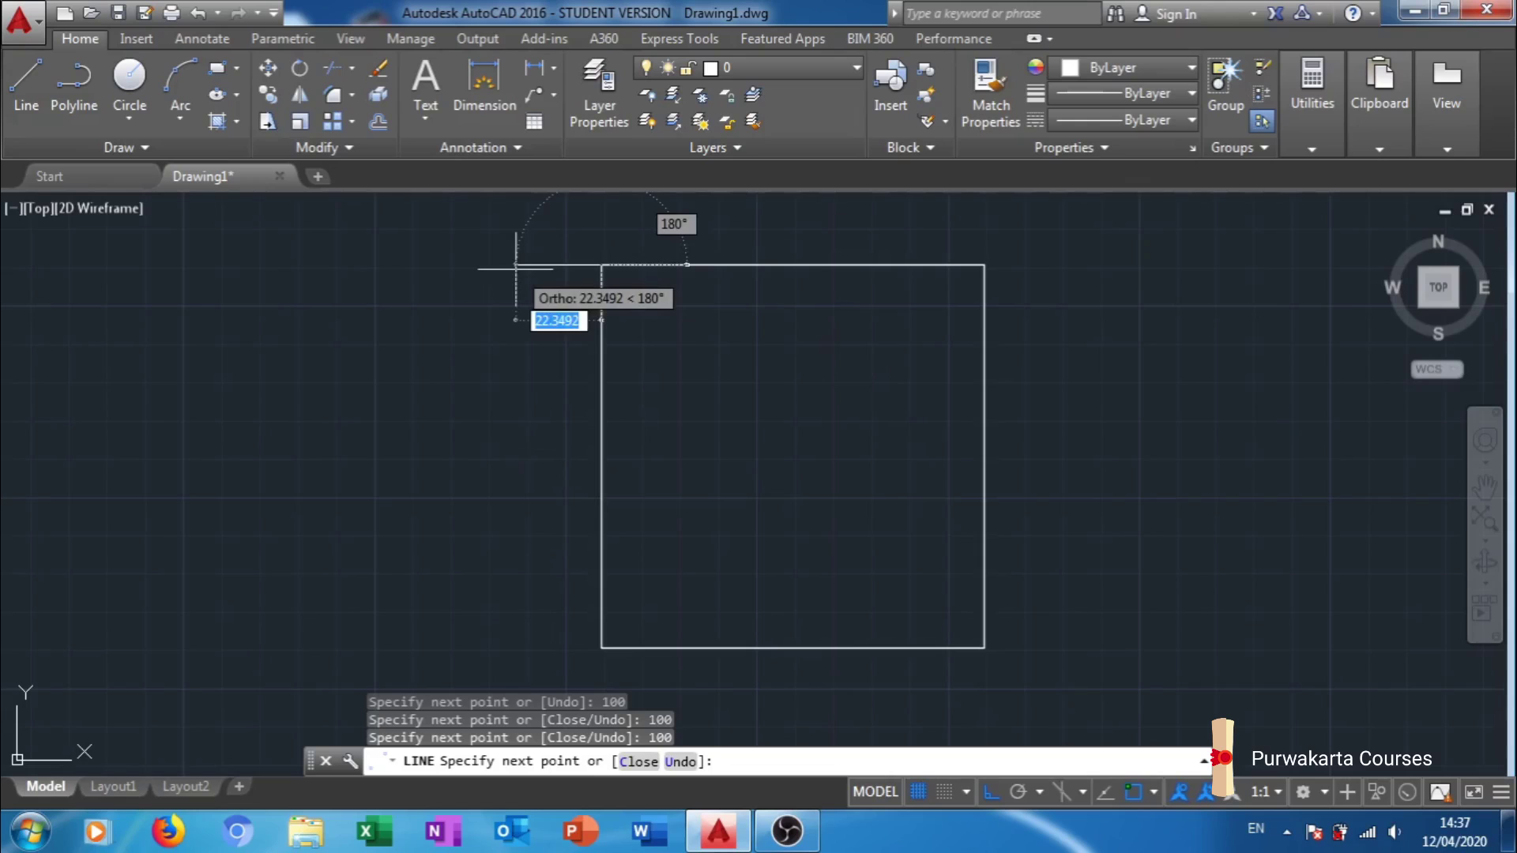
{"action": "key", "text": "Return"}
{"action": "middle_click_drag", "start_coordinate": [897, 362], "coordinate": [373, 380]}
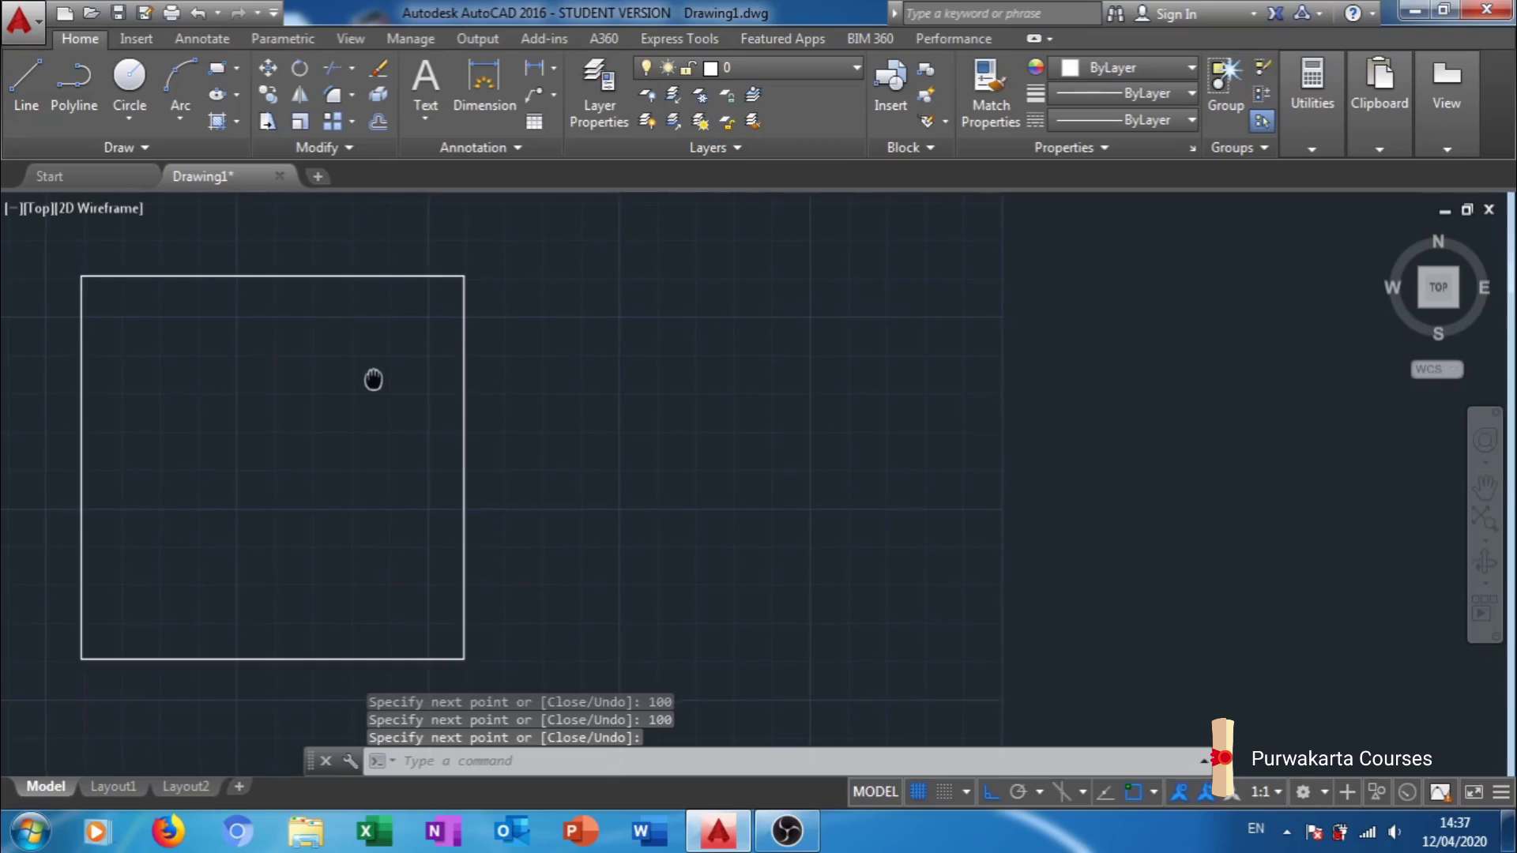
- With Ortho off, start a line with a 100-unit top edge at 0° and a 100-unit right edge going down
{"action": "left_click", "coordinate": [988, 793]}
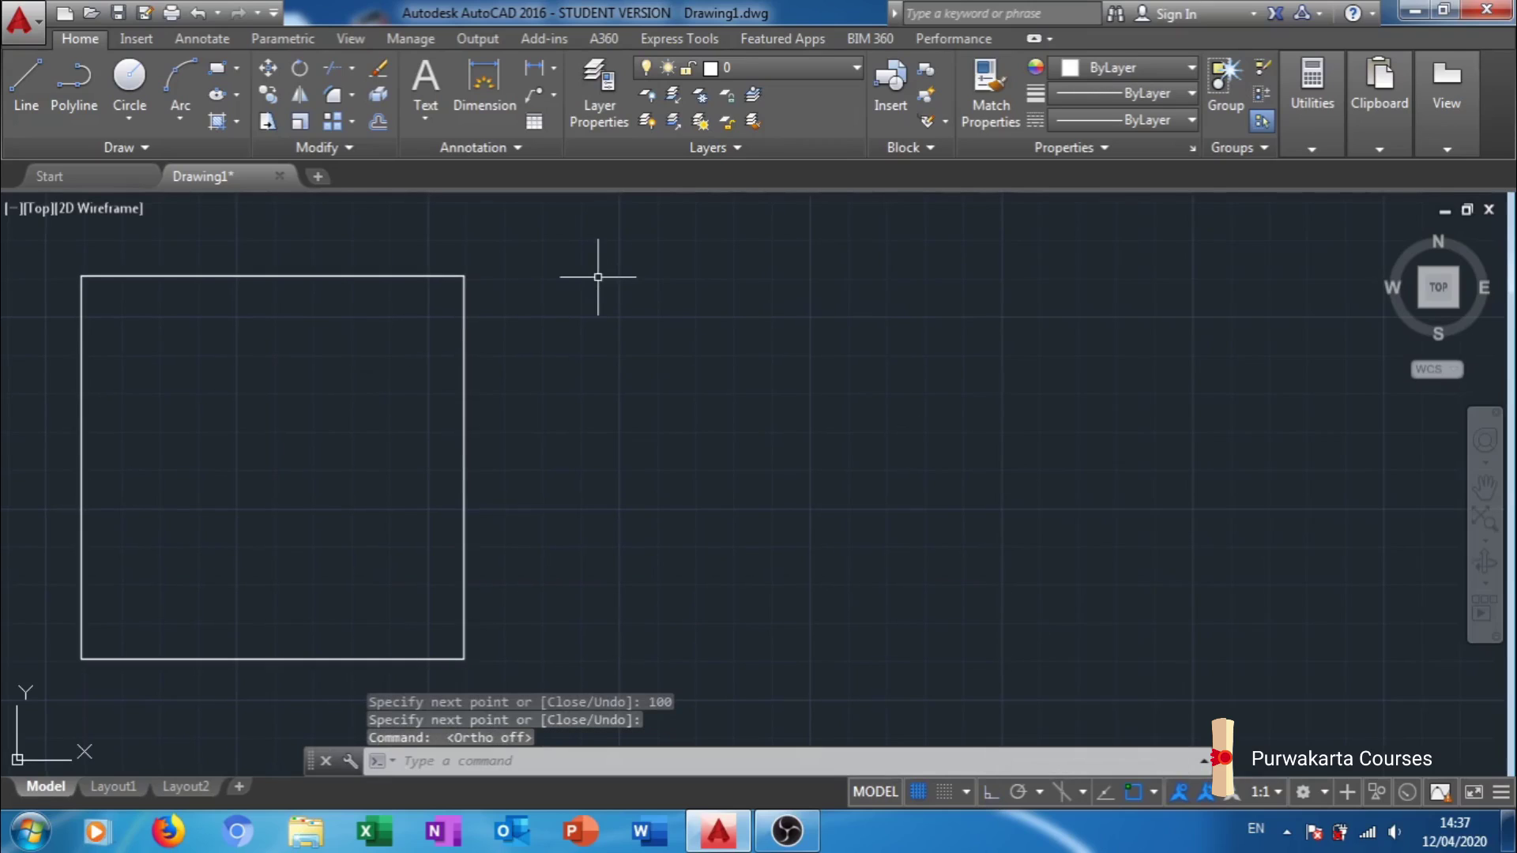
{"action": "type", "text": "L"}
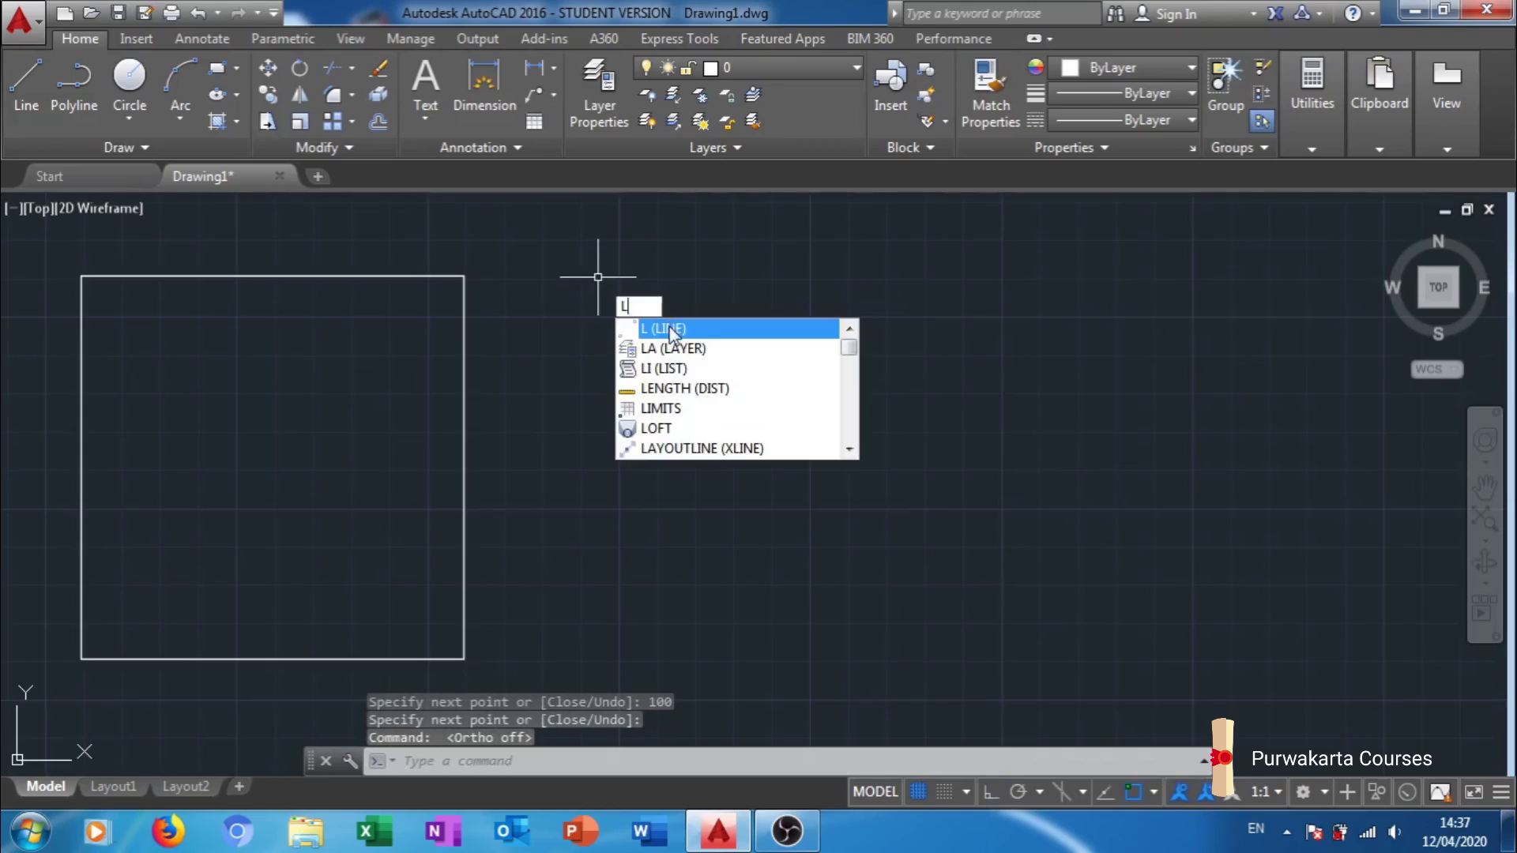
{"action": "left_click", "coordinate": [670, 331]}
{"action": "left_click", "coordinate": [573, 273]}
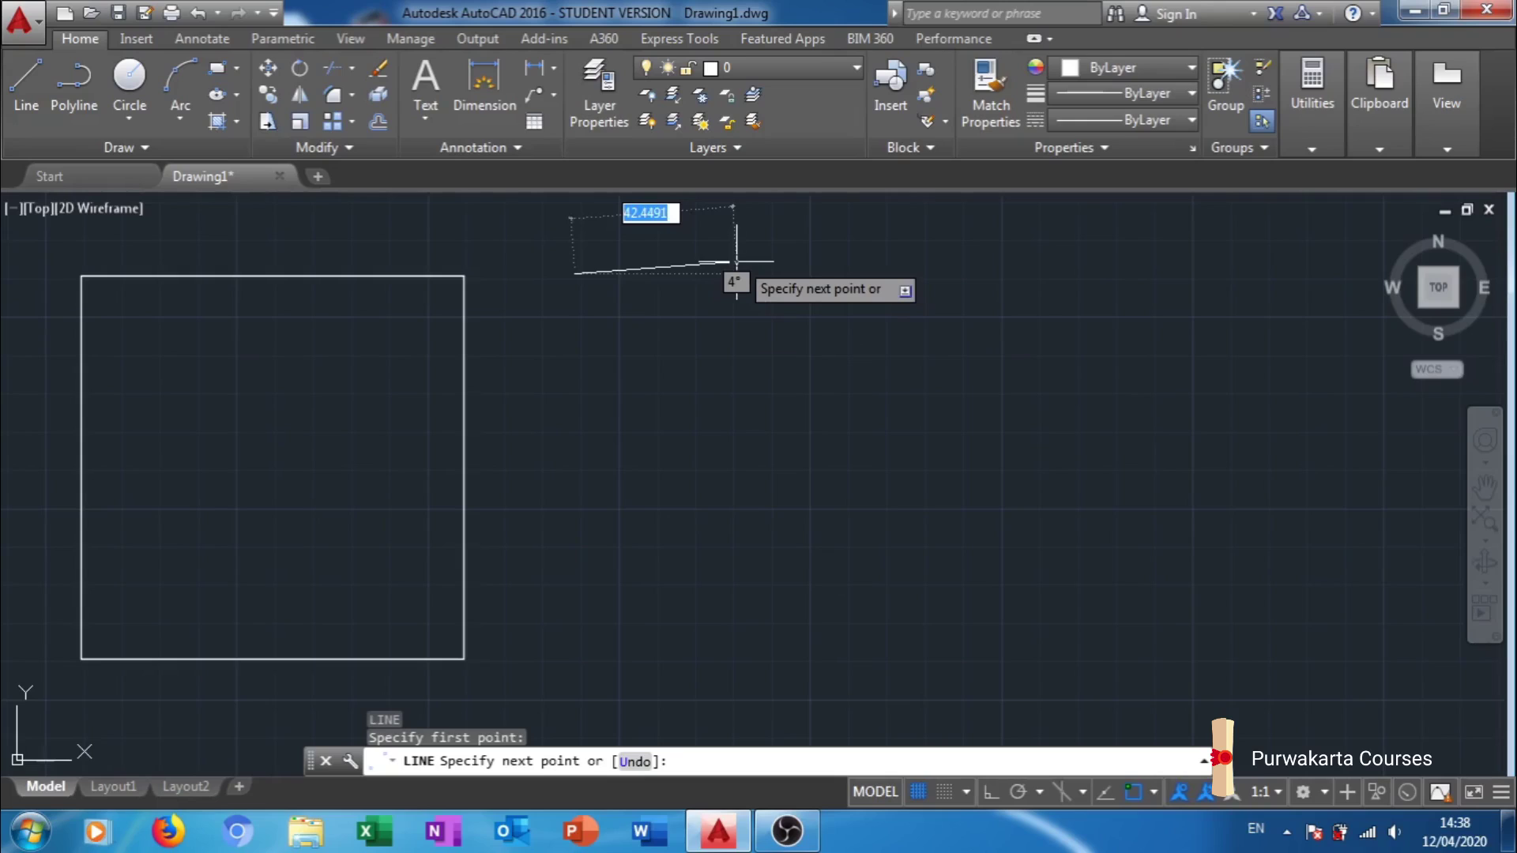
{"action": "key", "text": "Tab"}
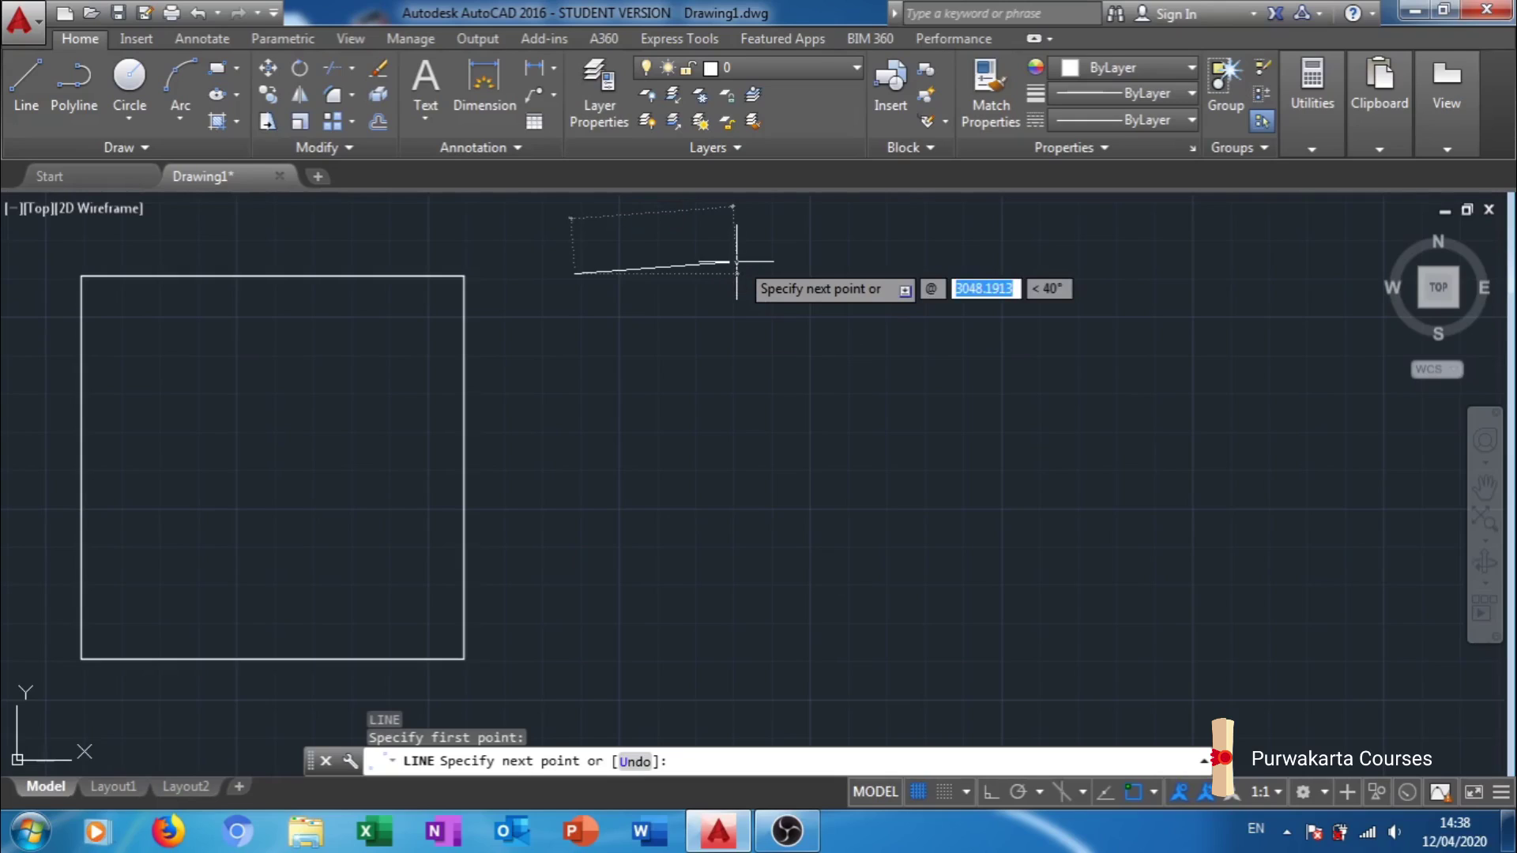
{"action": "type", "text": "100"}
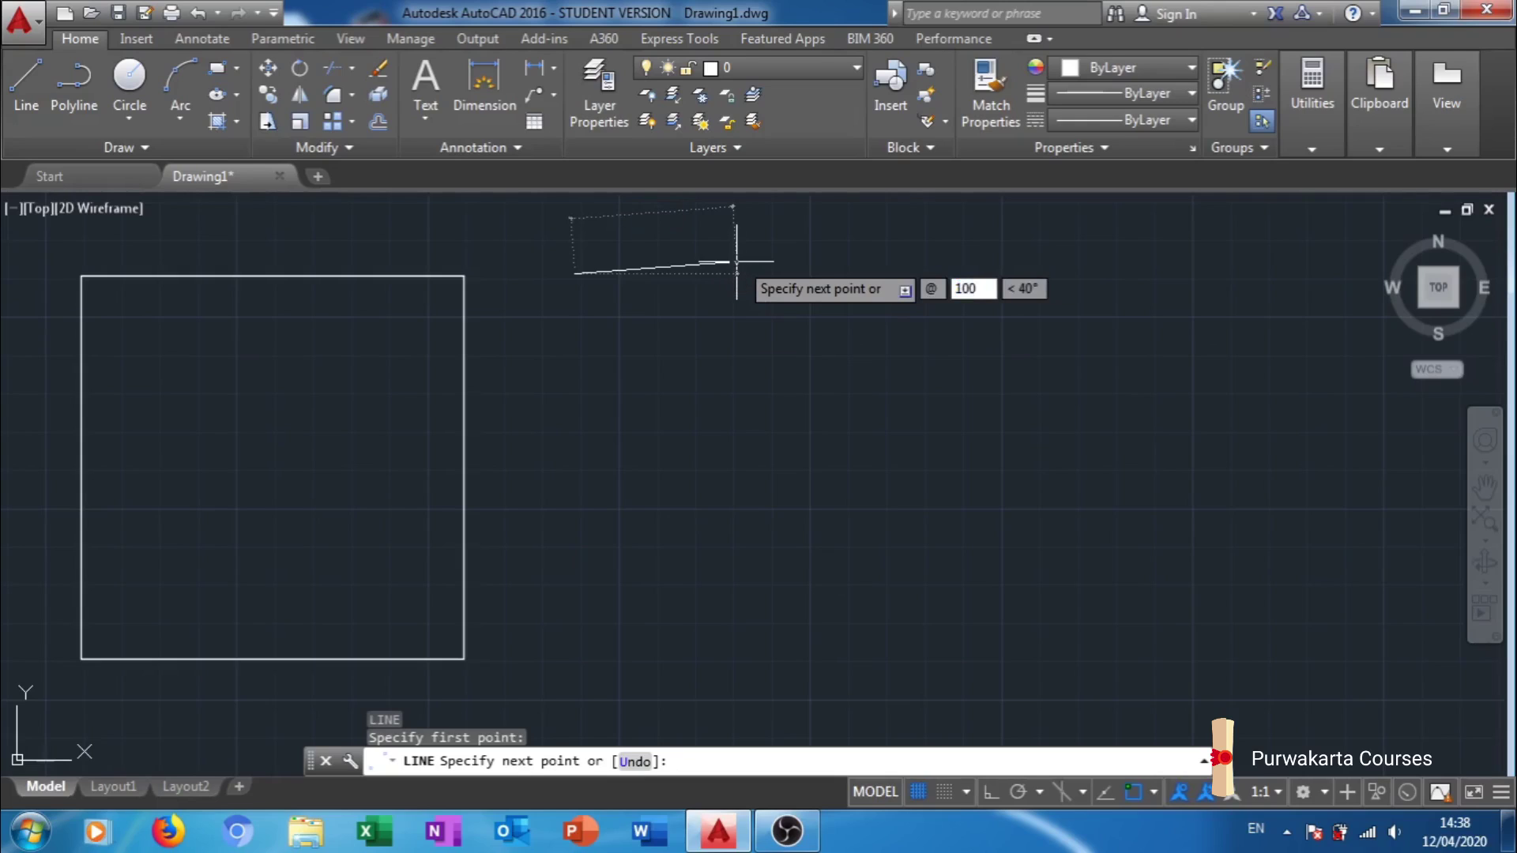
{"action": "key", "text": "Tab"}
{"action": "type", "text": "0"}
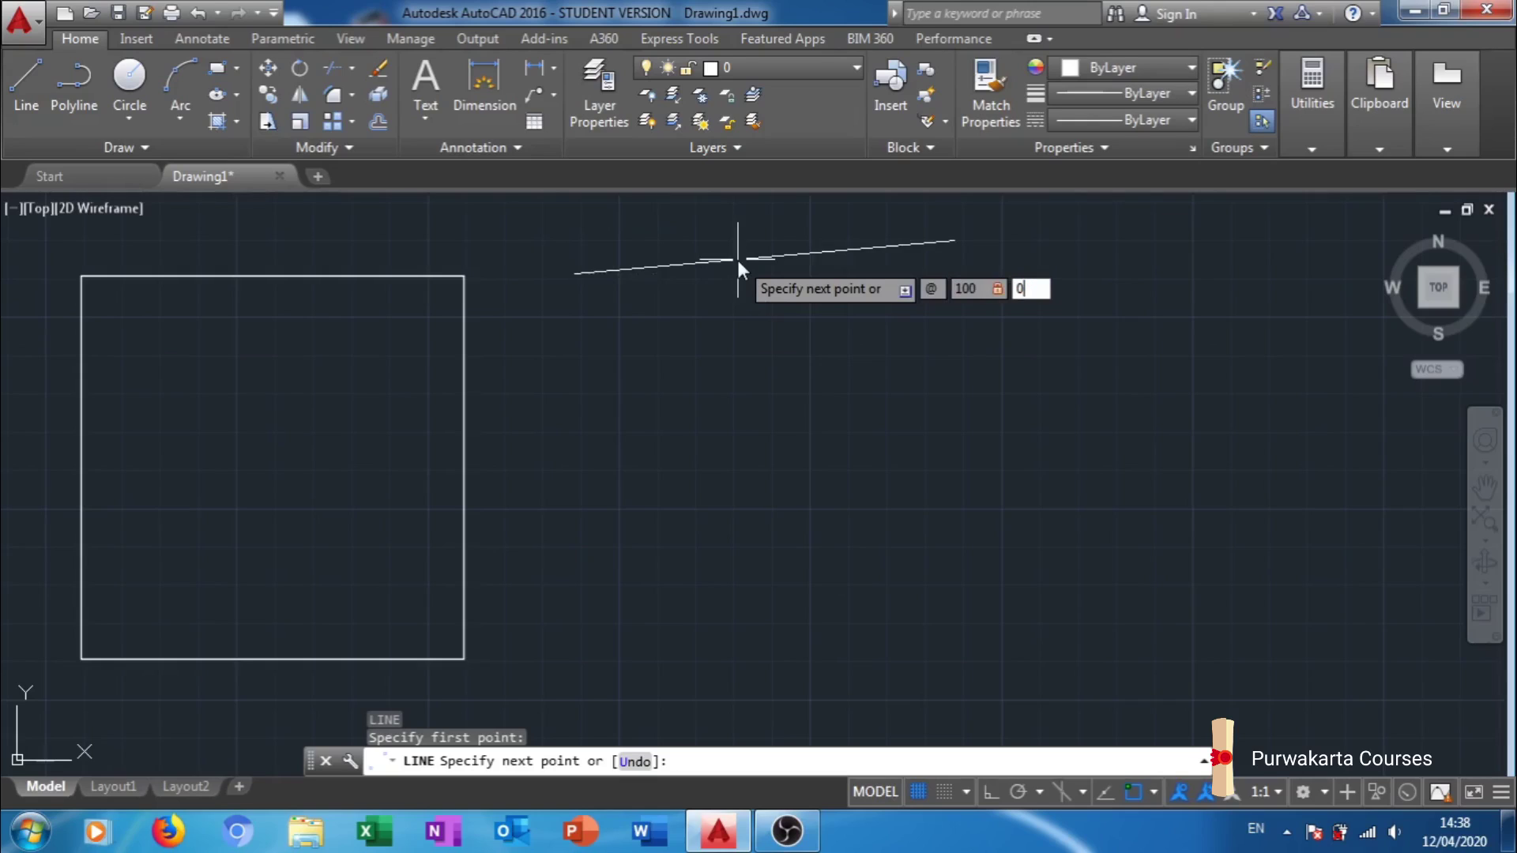
{"action": "key", "text": "Return"}
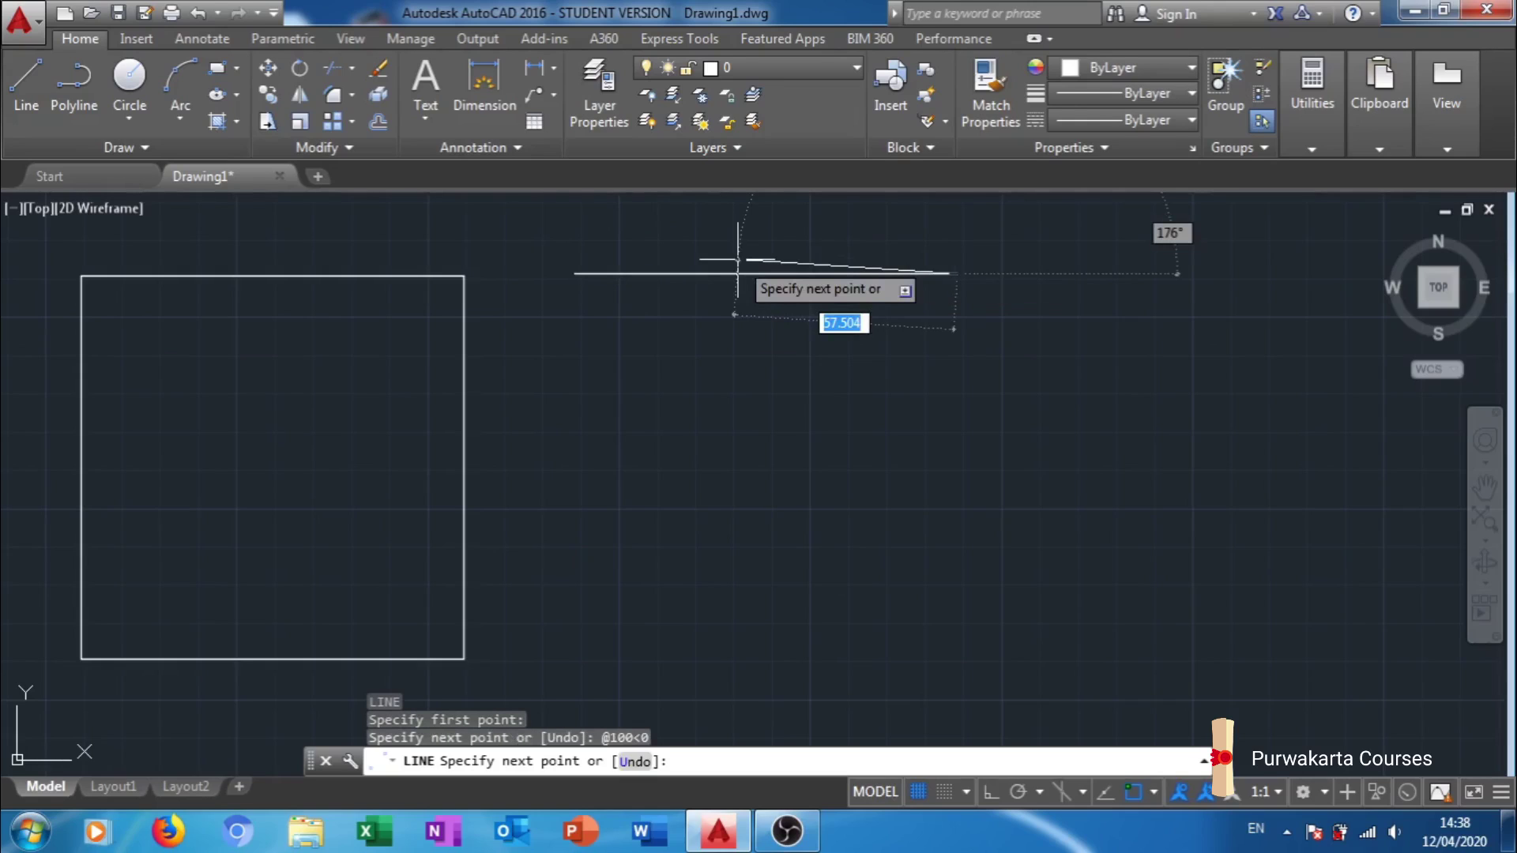
{"action": "type", "text": "@"}
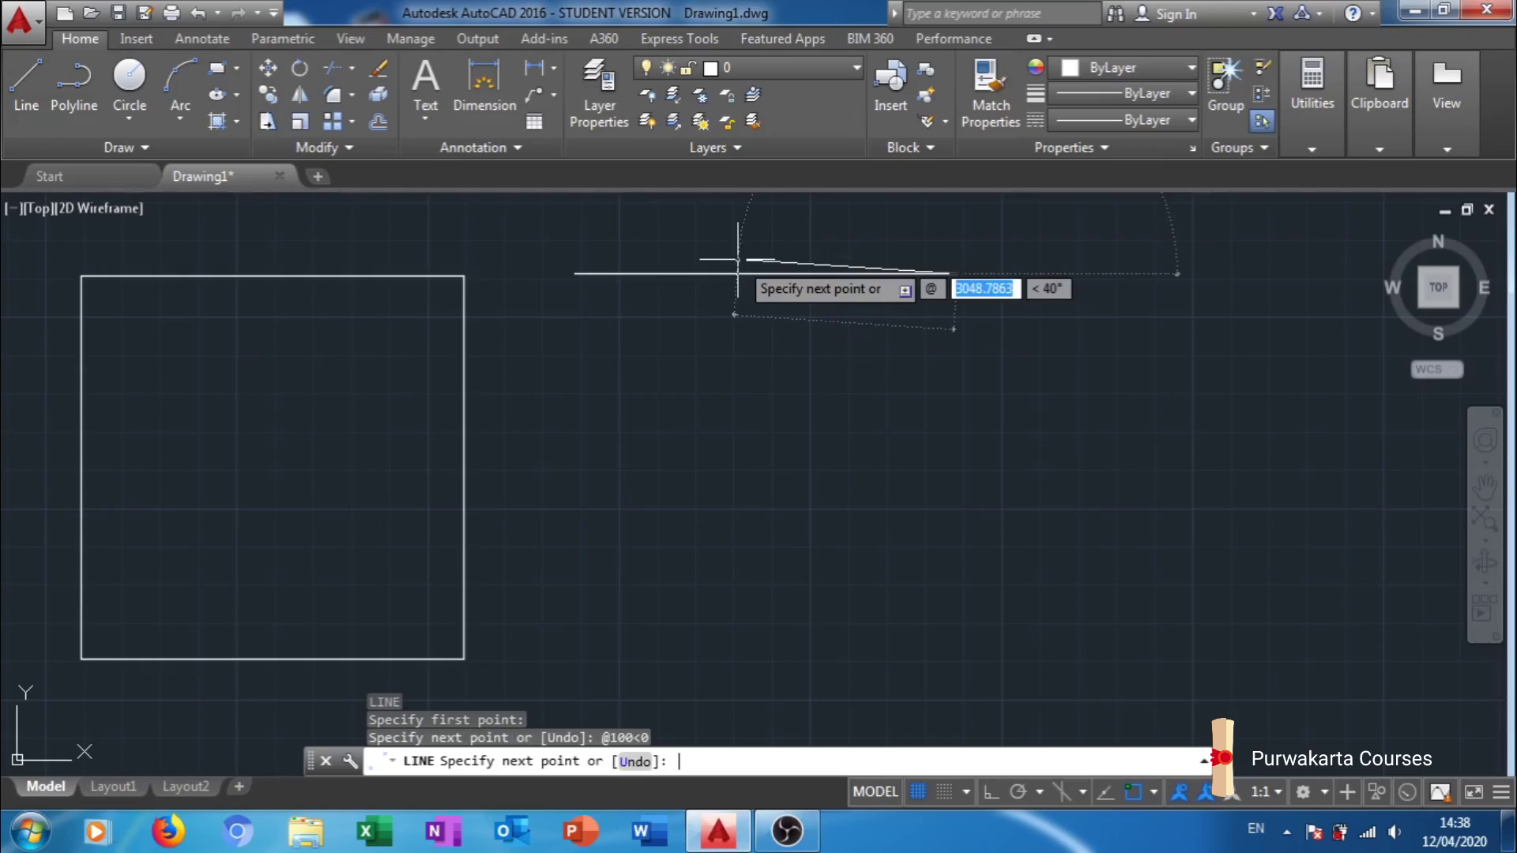
{"action": "type", "text": "100"}
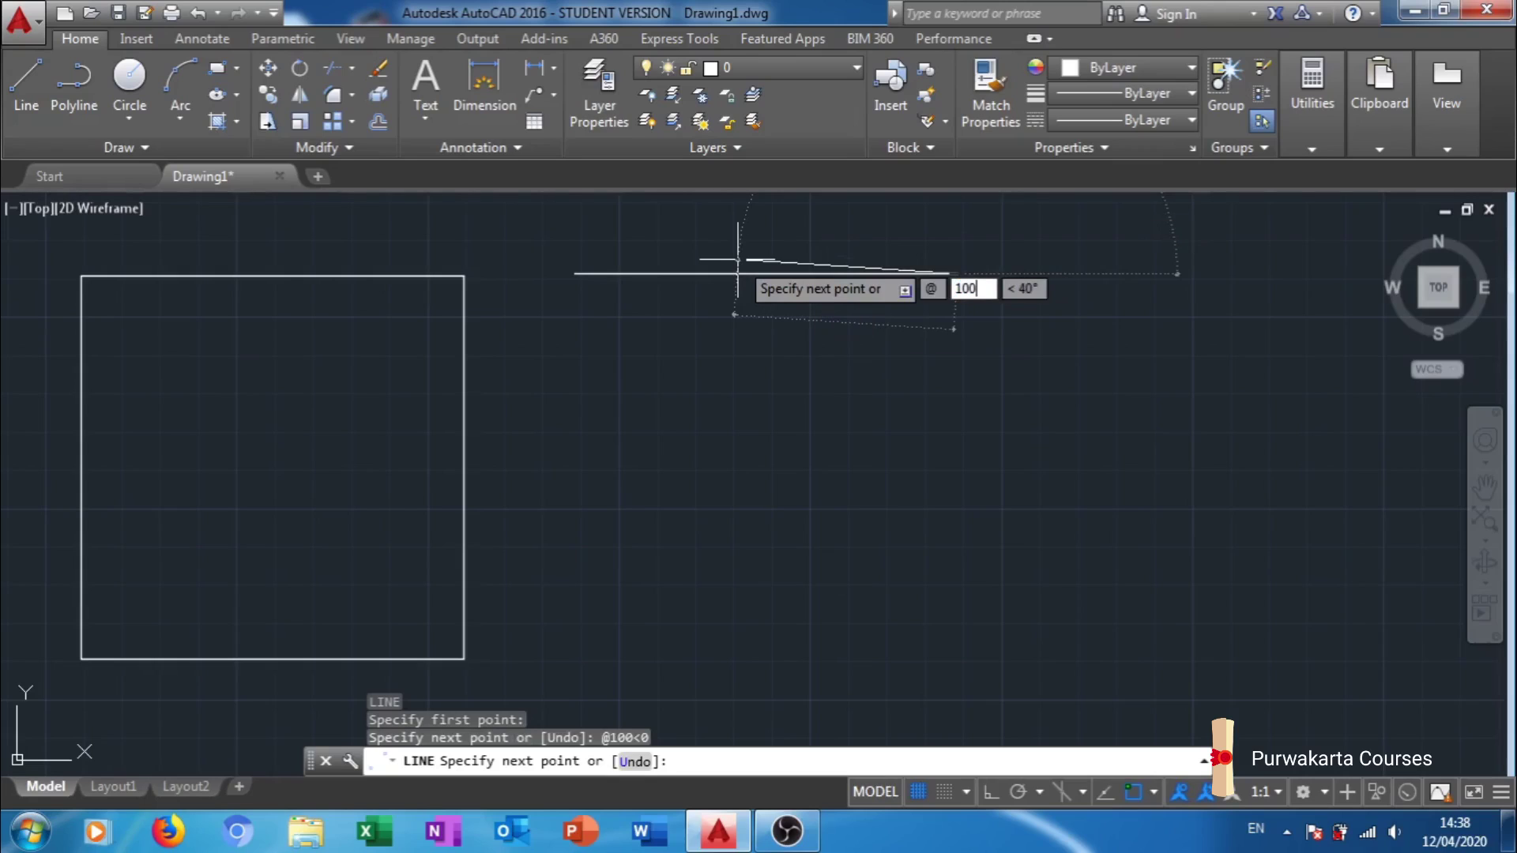
{"action": "key", "text": "Tab"}
{"action": "type", "text": "120"}
{"action": "key", "text": "Return"}
{"action": "key", "text": "Return"}
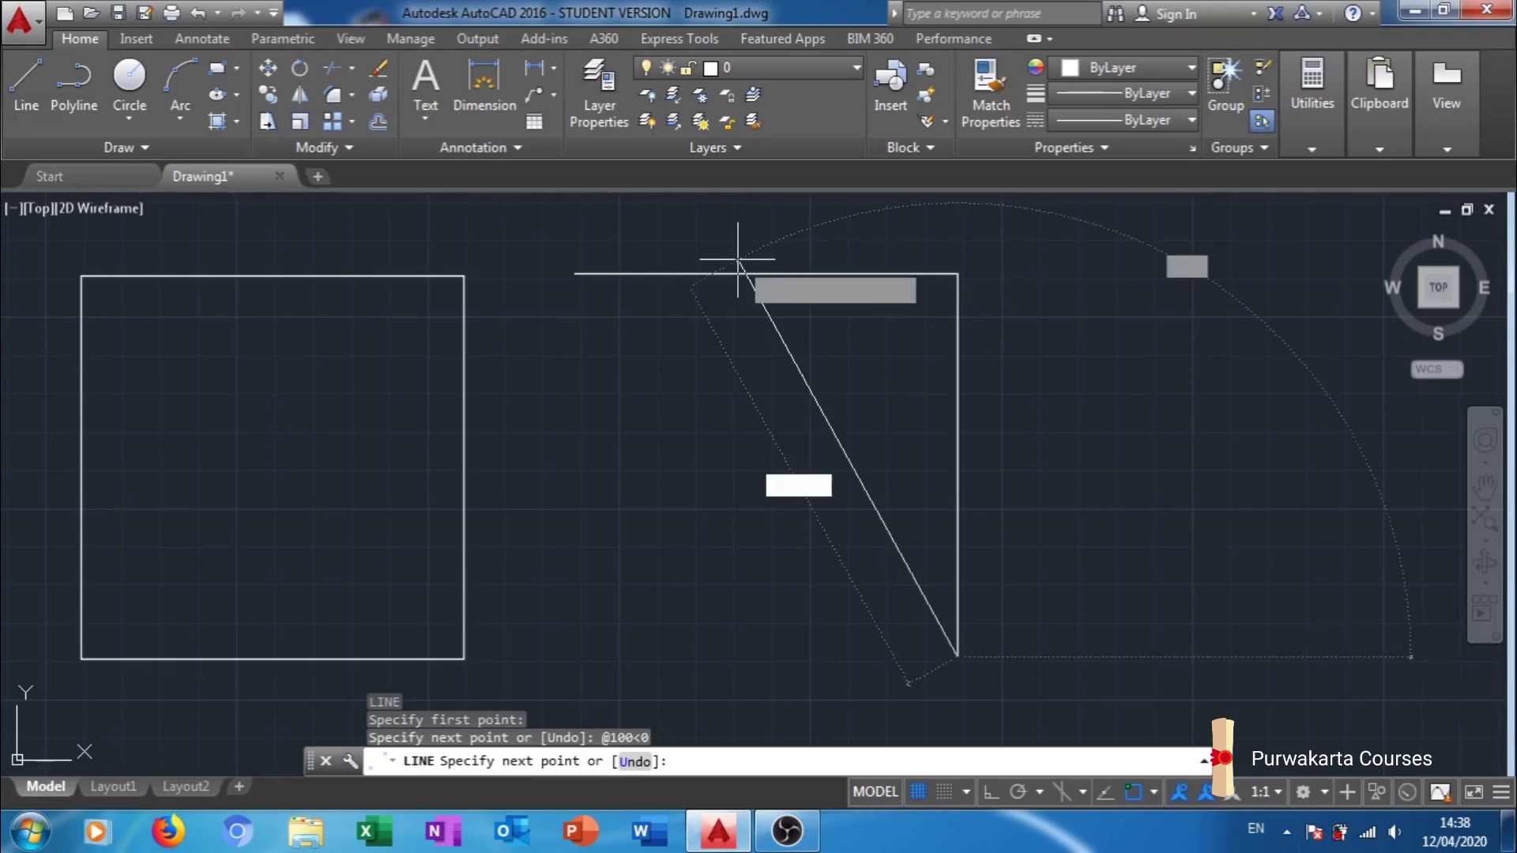
- Add the 100-unit bottom edge at 180° and left edge at 90° to close the second square
{"action": "key", "text": "F8"}
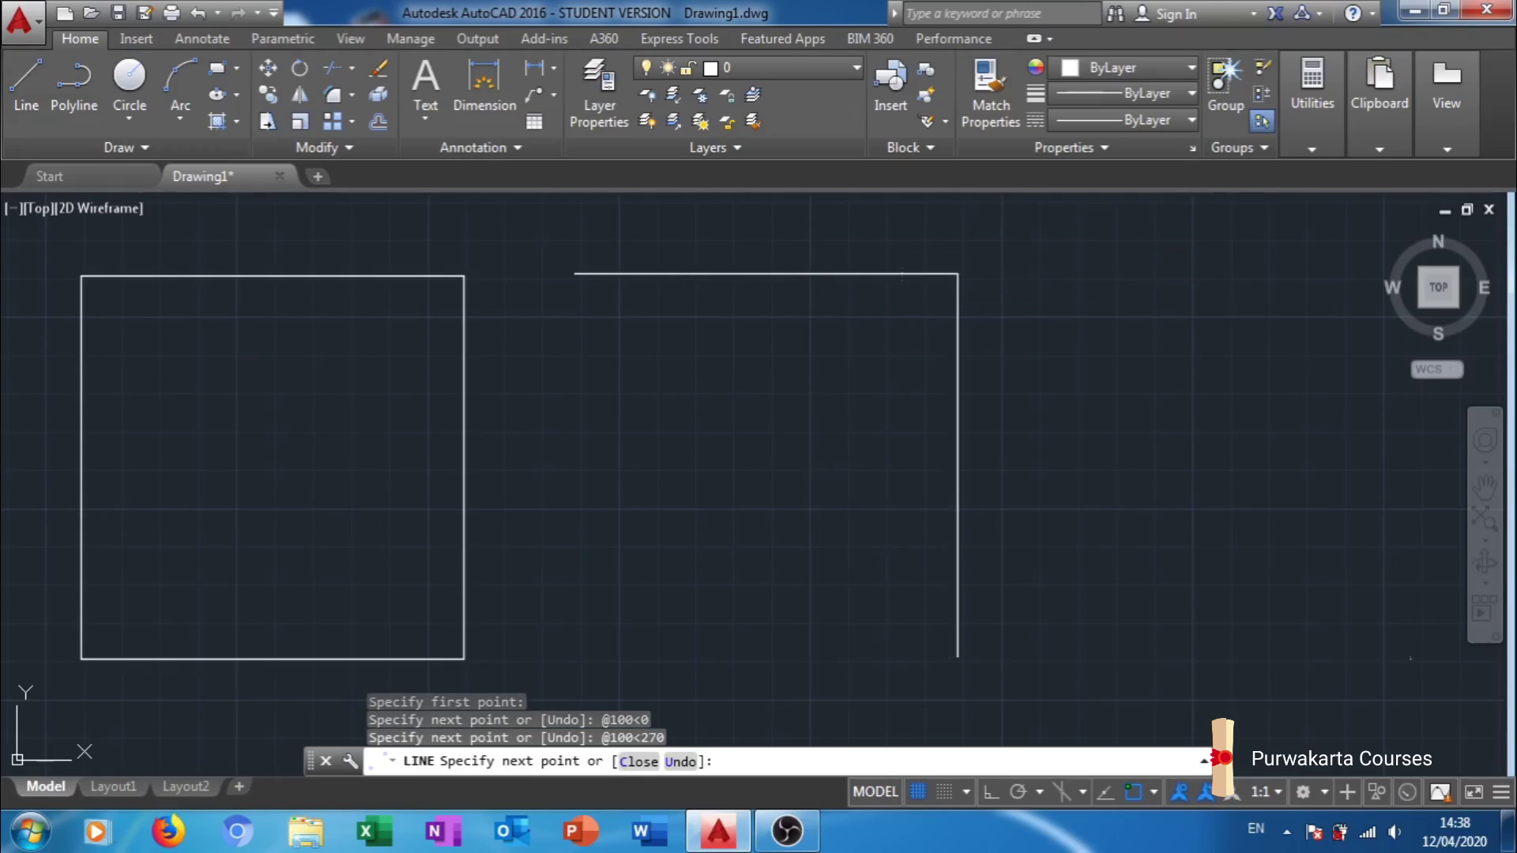
{"action": "key", "text": "F8"}
{"action": "type", "text": "100"}
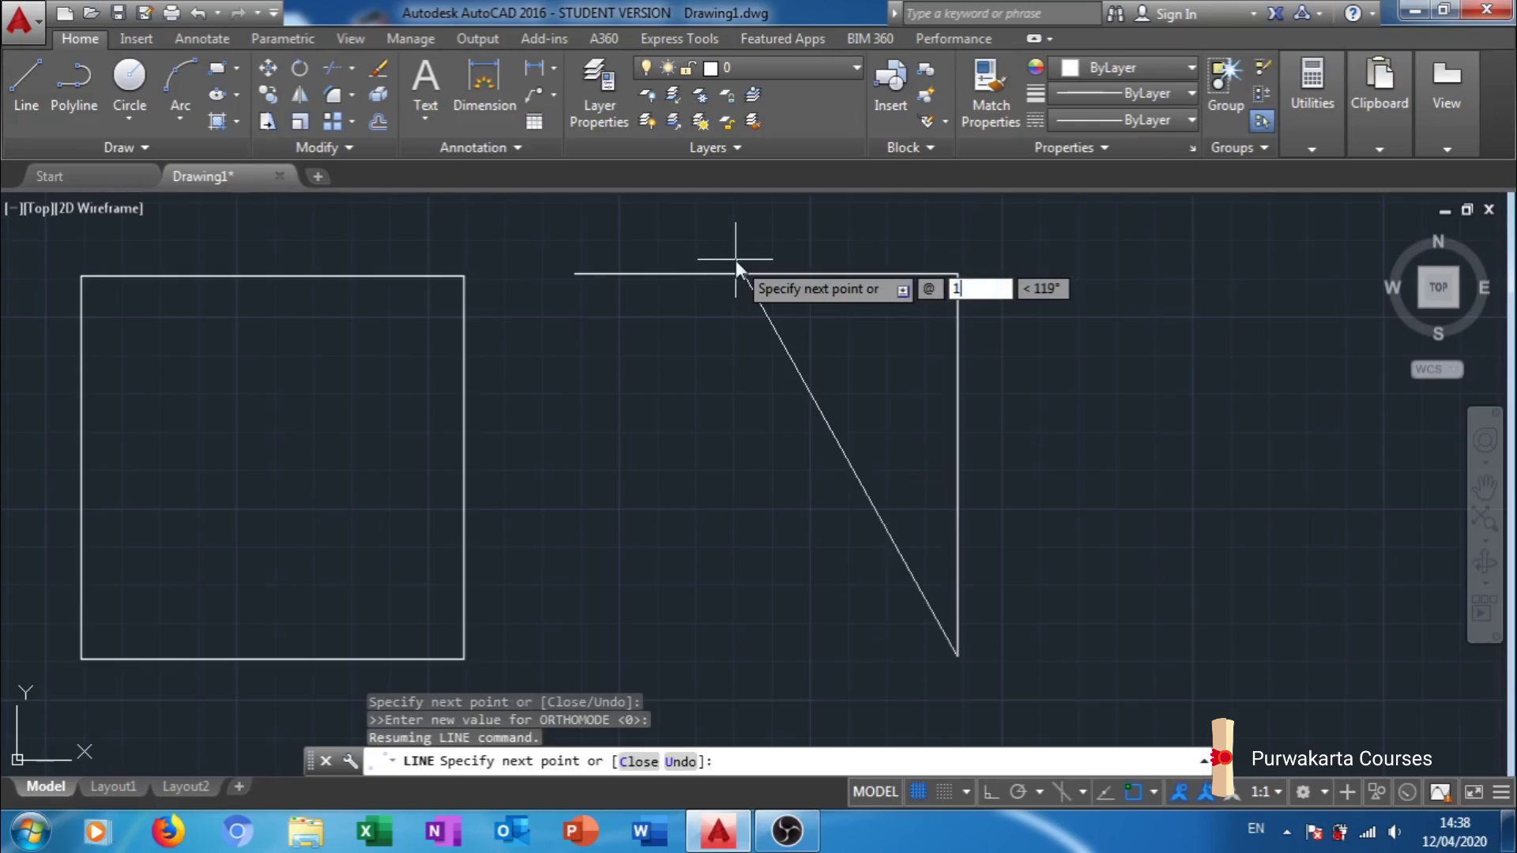
{"action": "key", "text": "Tab"}
{"action": "type", "text": "180"}
{"action": "key", "text": "Return"}
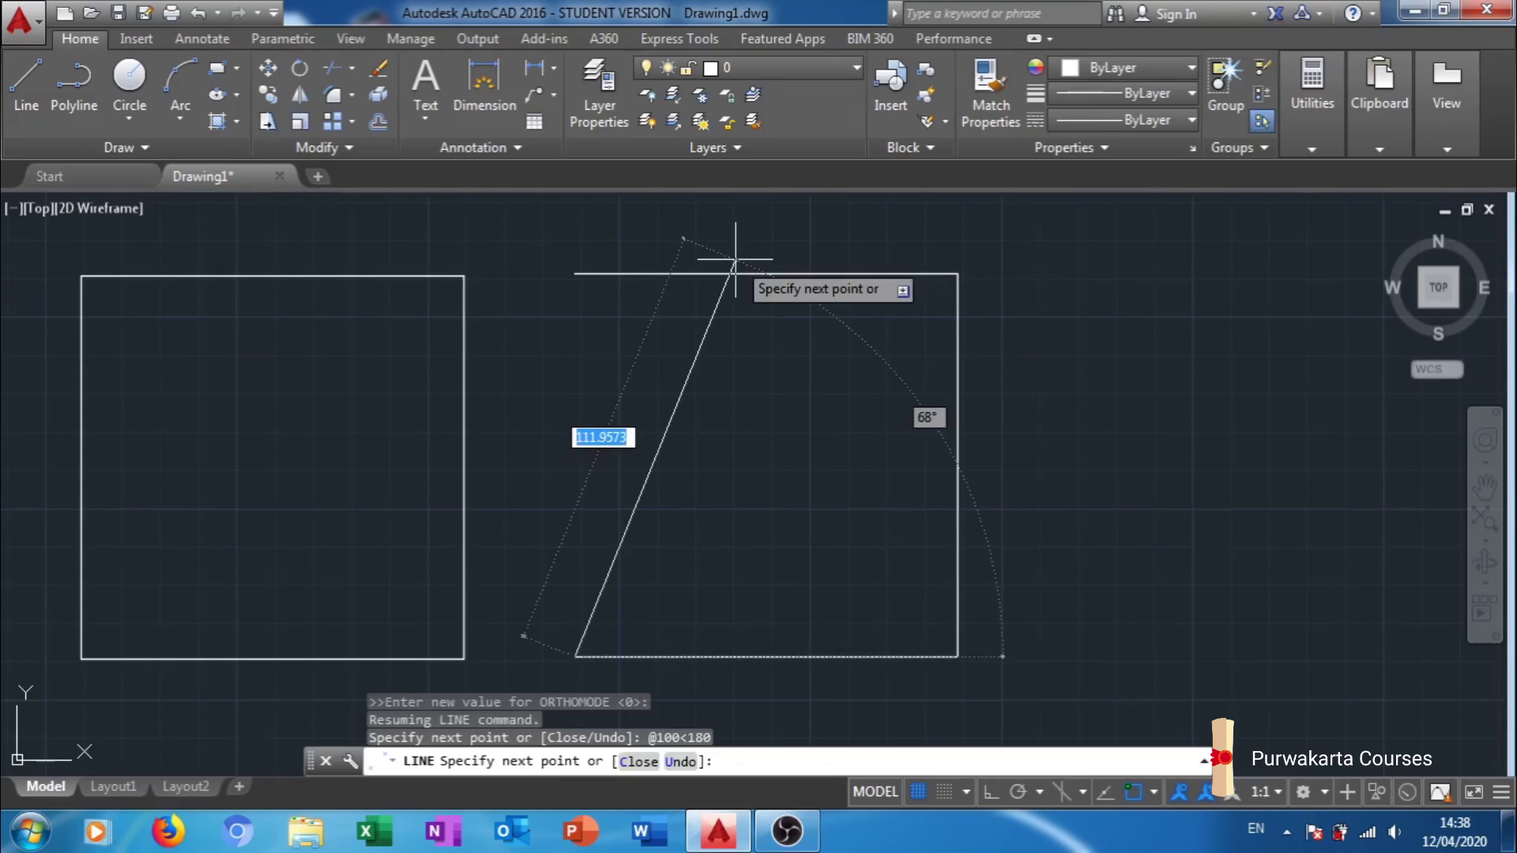
{"action": "type", "text": "@"}
{"action": "type", "text": "100"}
{"action": "key", "text": "Tab"}
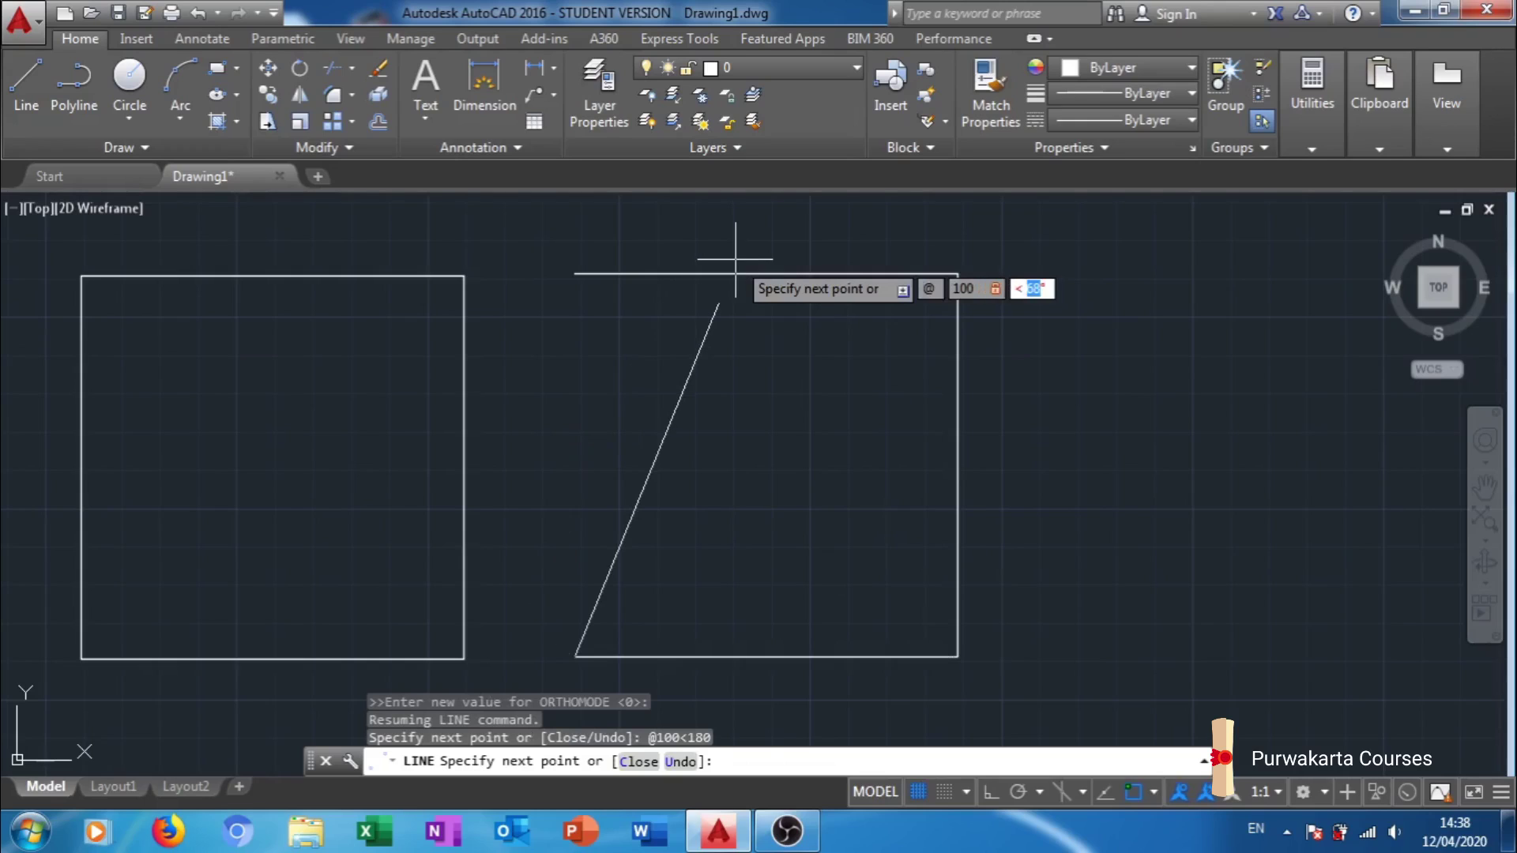
{"action": "type", "text": "90"}
{"action": "key", "text": "Return"}
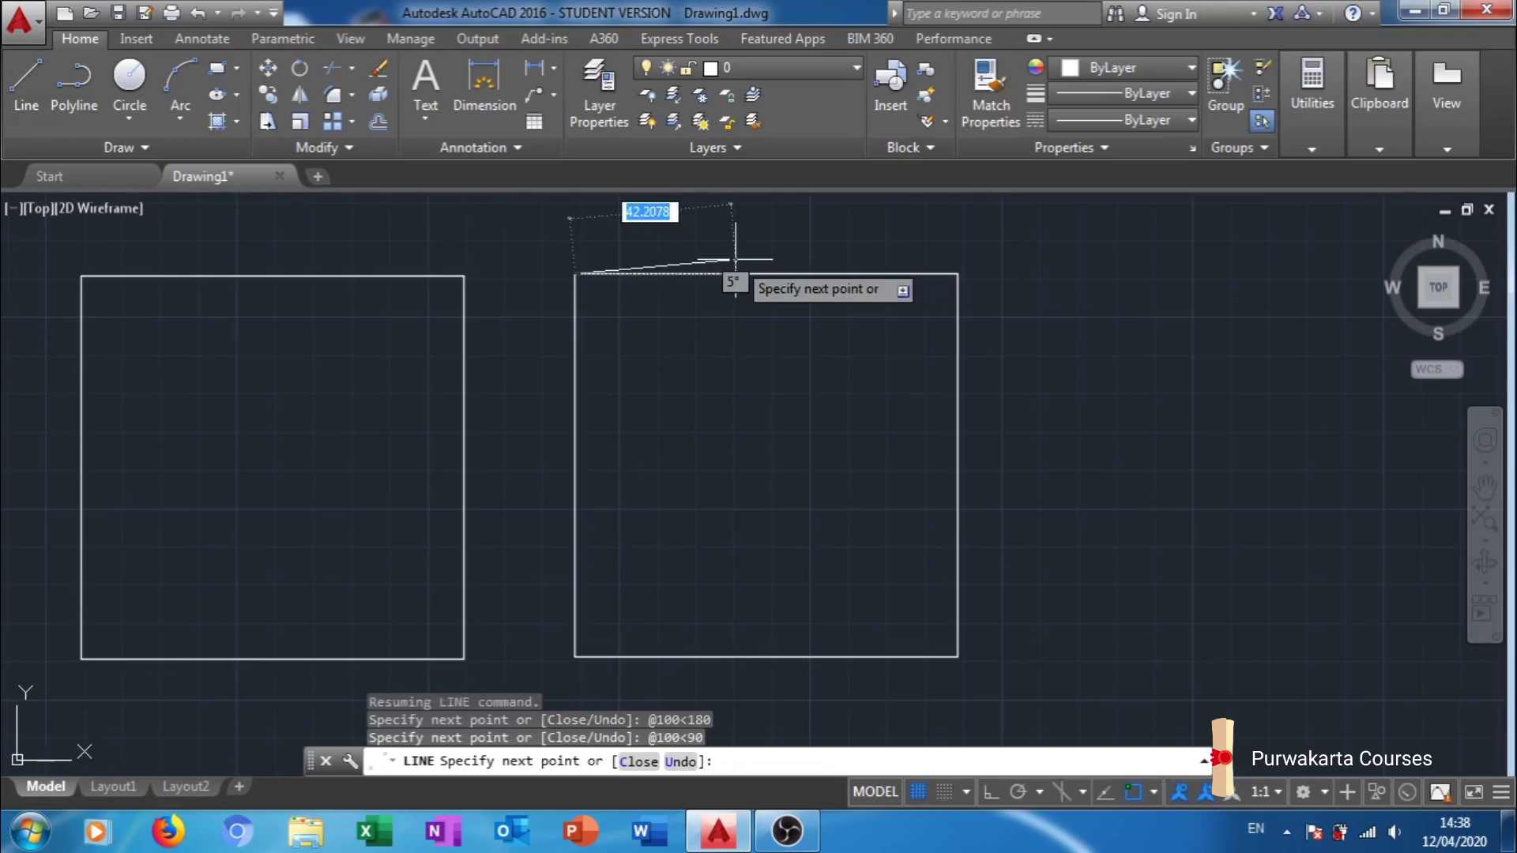
{"action": "key", "text": "Return"}
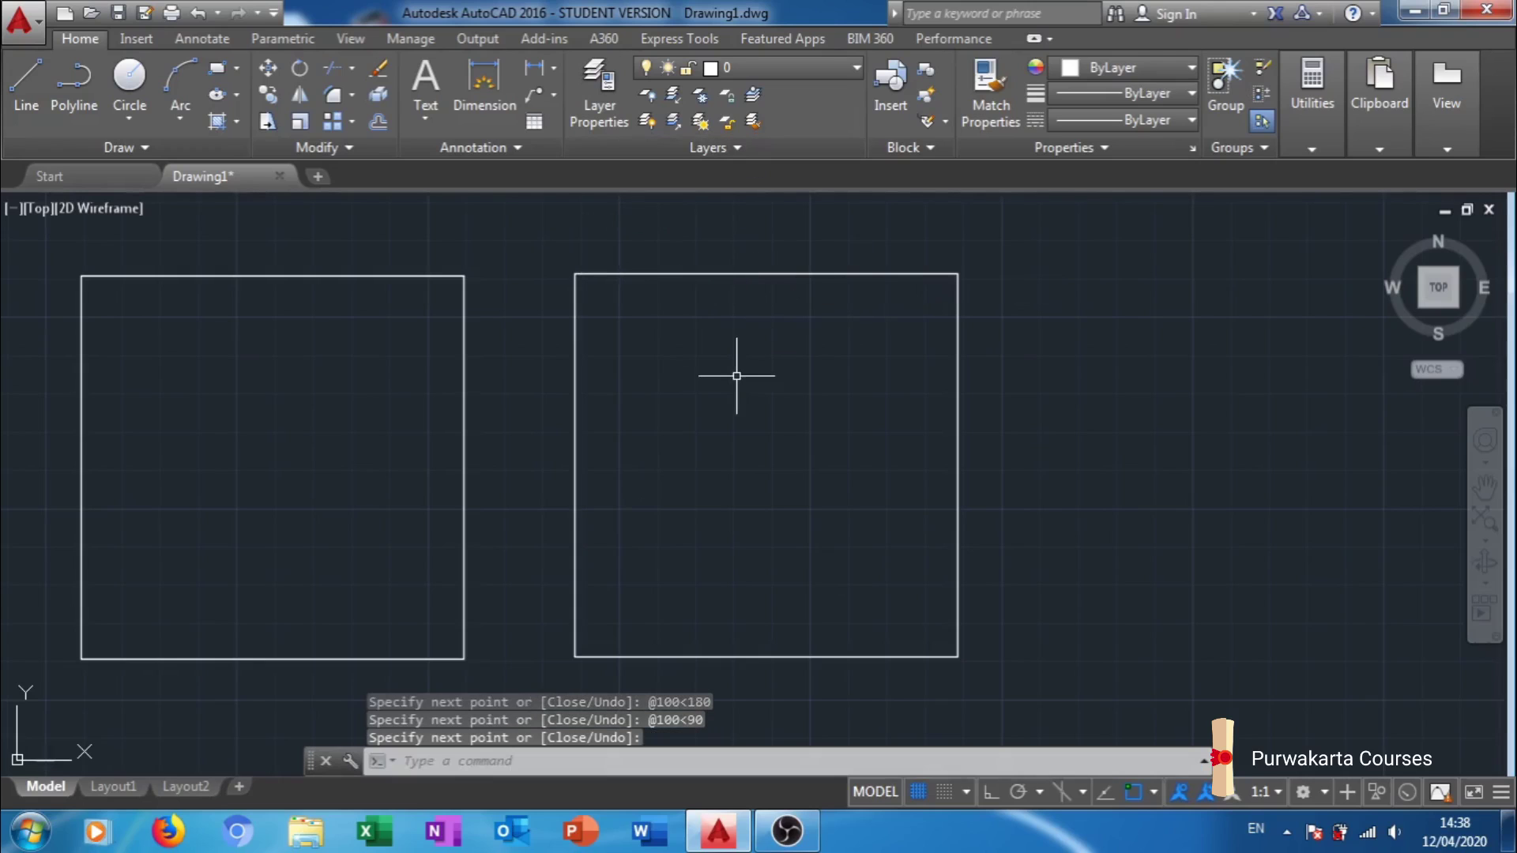
- Pan left to reveal empty space, then briefly start and cancel PLINE
{"action": "middle_click_drag", "start_coordinate": [735, 377], "coordinate": [390, 414]}
{"action": "mouse_move", "coordinate": [810, 409]}
{"action": "middle_mouse_down"}
{"action": "mouse_move", "coordinate": [765, 383]}
{"action": "mouse_move", "coordinate": [400, 383]}
{"action": "mouse_move", "coordinate": [636, 354]}
{"action": "middle_mouse_up"}
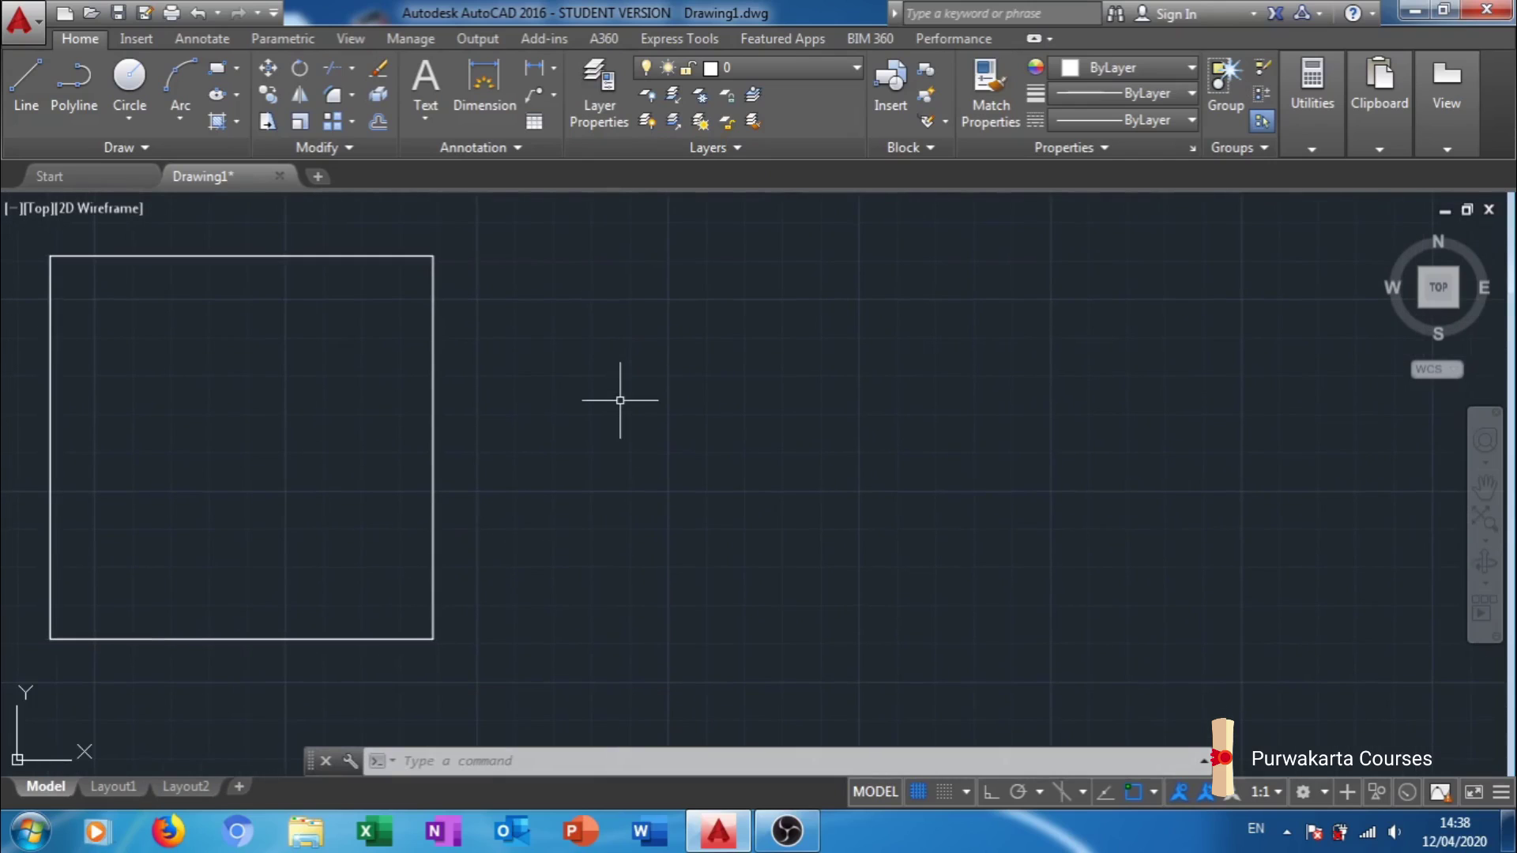
{"action": "type", "text": "PL"}
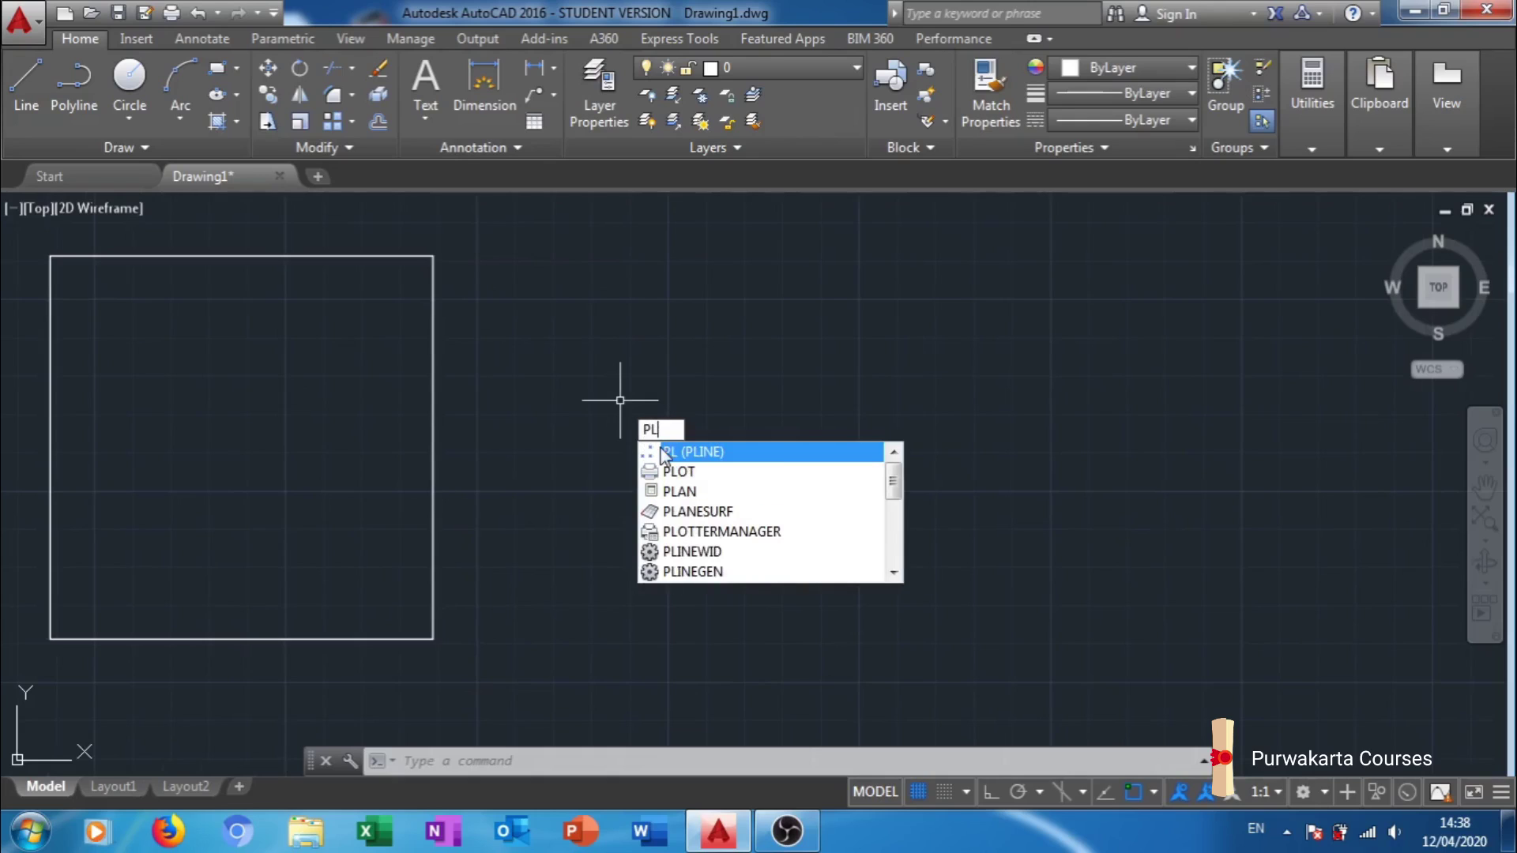
{"action": "key", "text": "Return"}
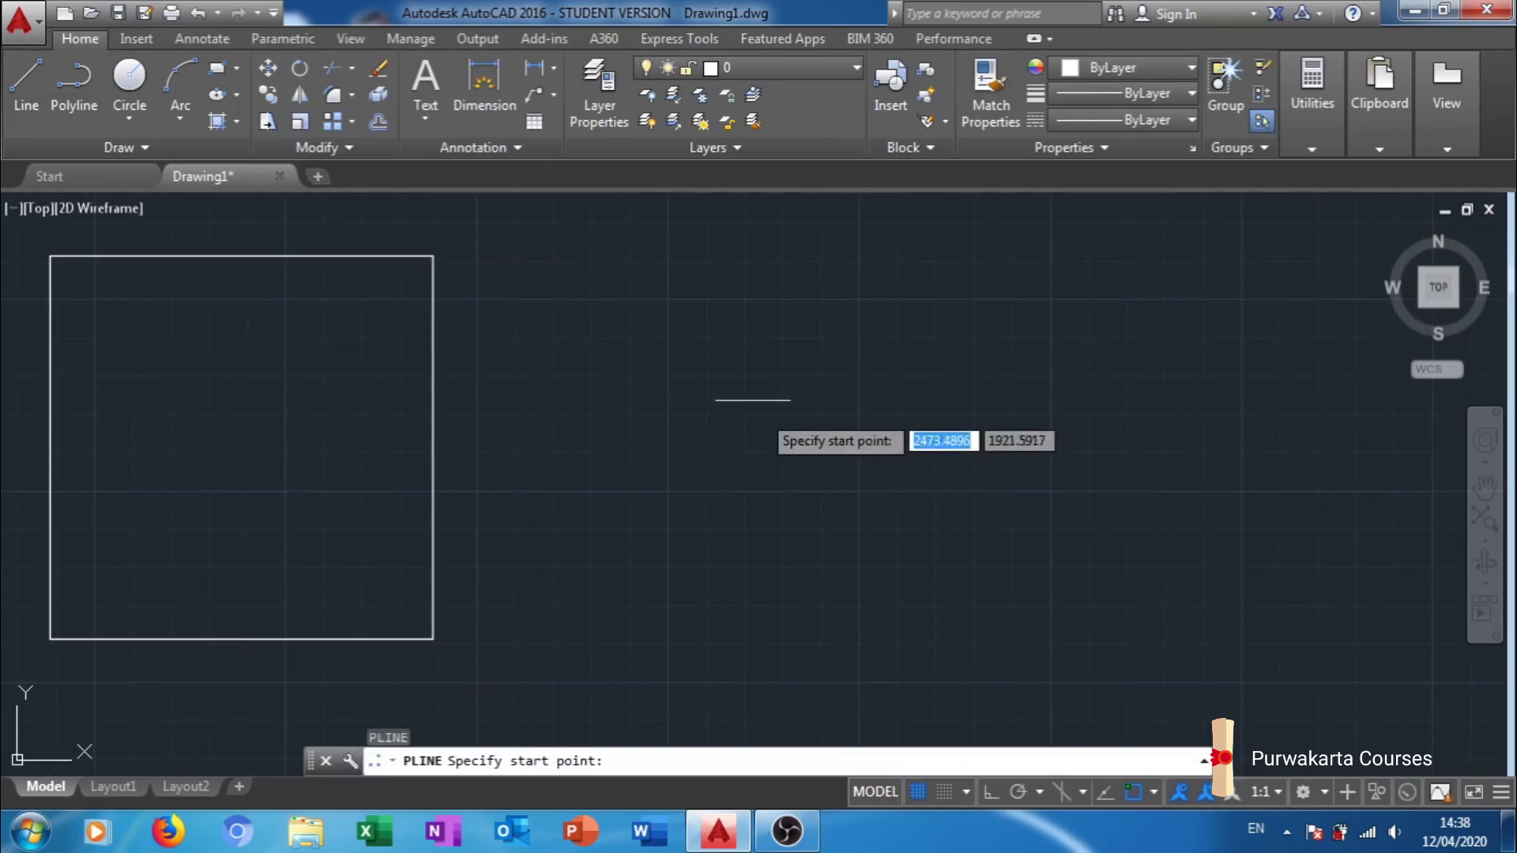
{"action": "key", "text": "Escape"}
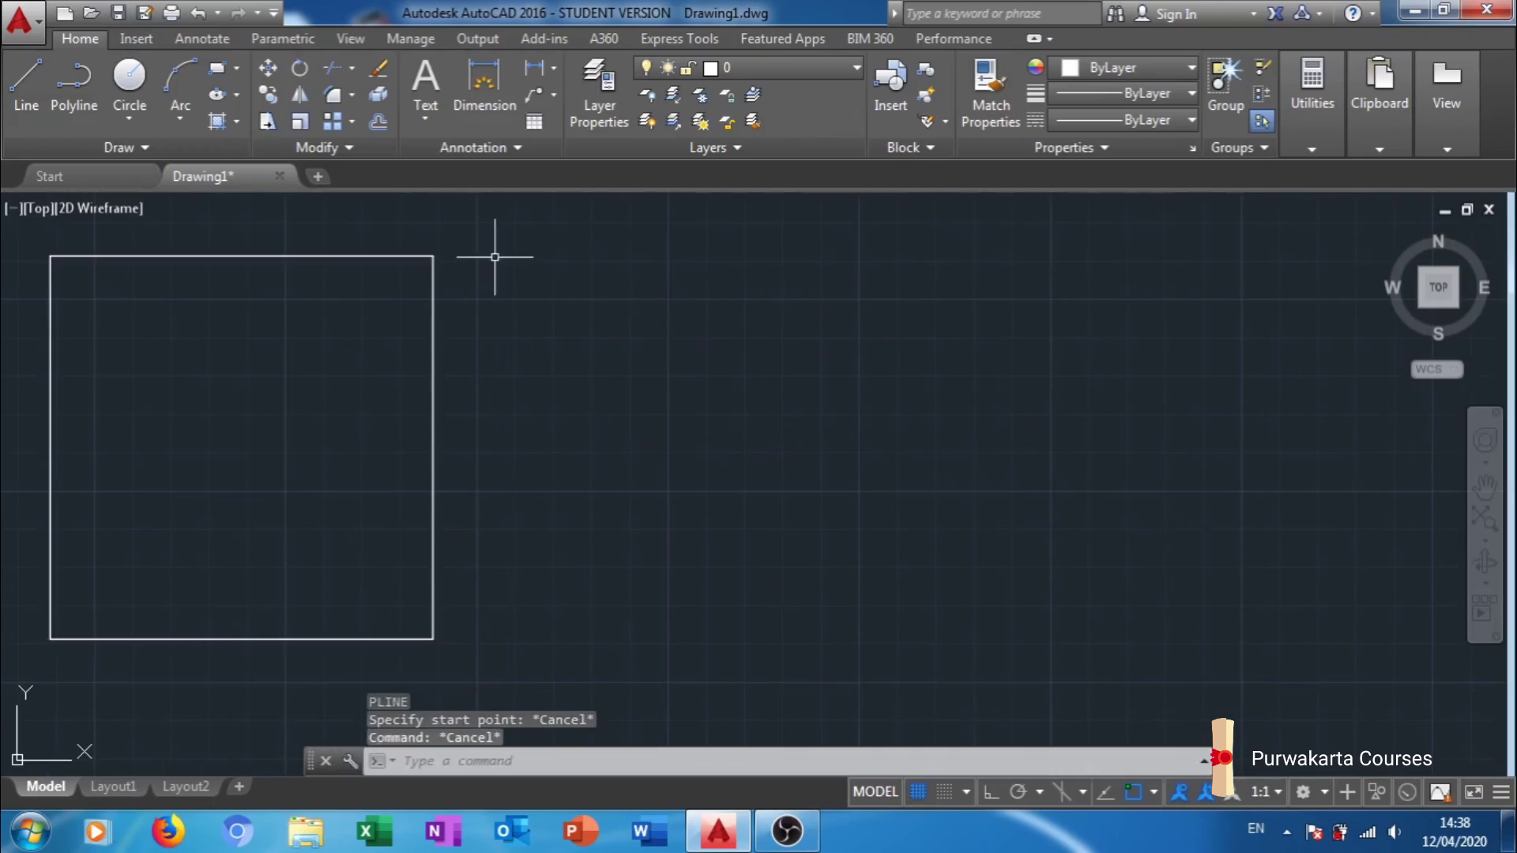
- Select and deselect three edges of the first square, then restart PLINE
{"action": "left_click", "coordinate": [377, 255]}
{"action": "left_click", "coordinate": [433, 339]}
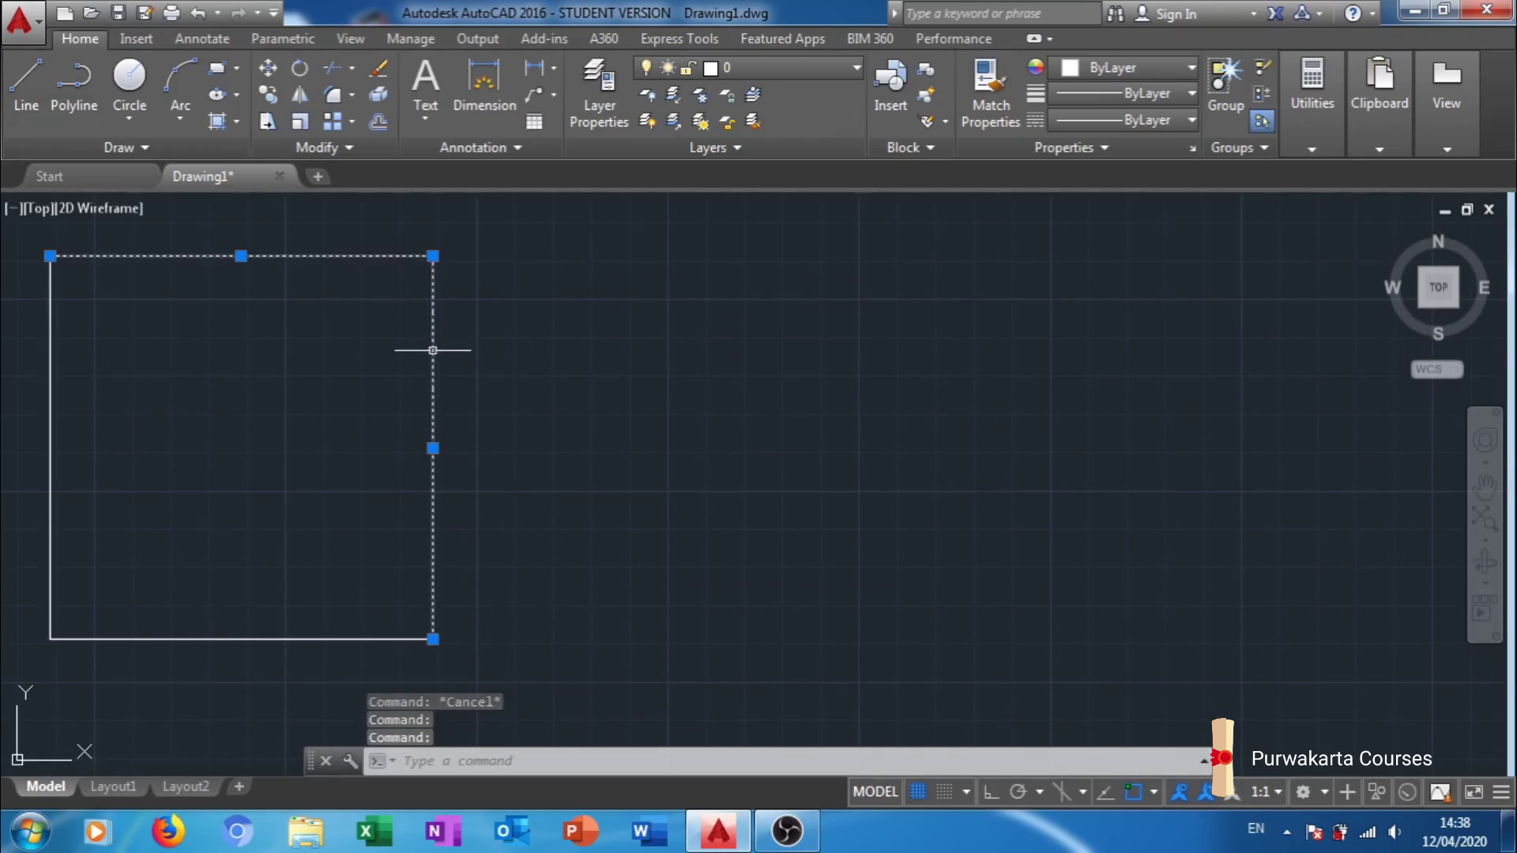
{"action": "left_click", "coordinate": [348, 637]}
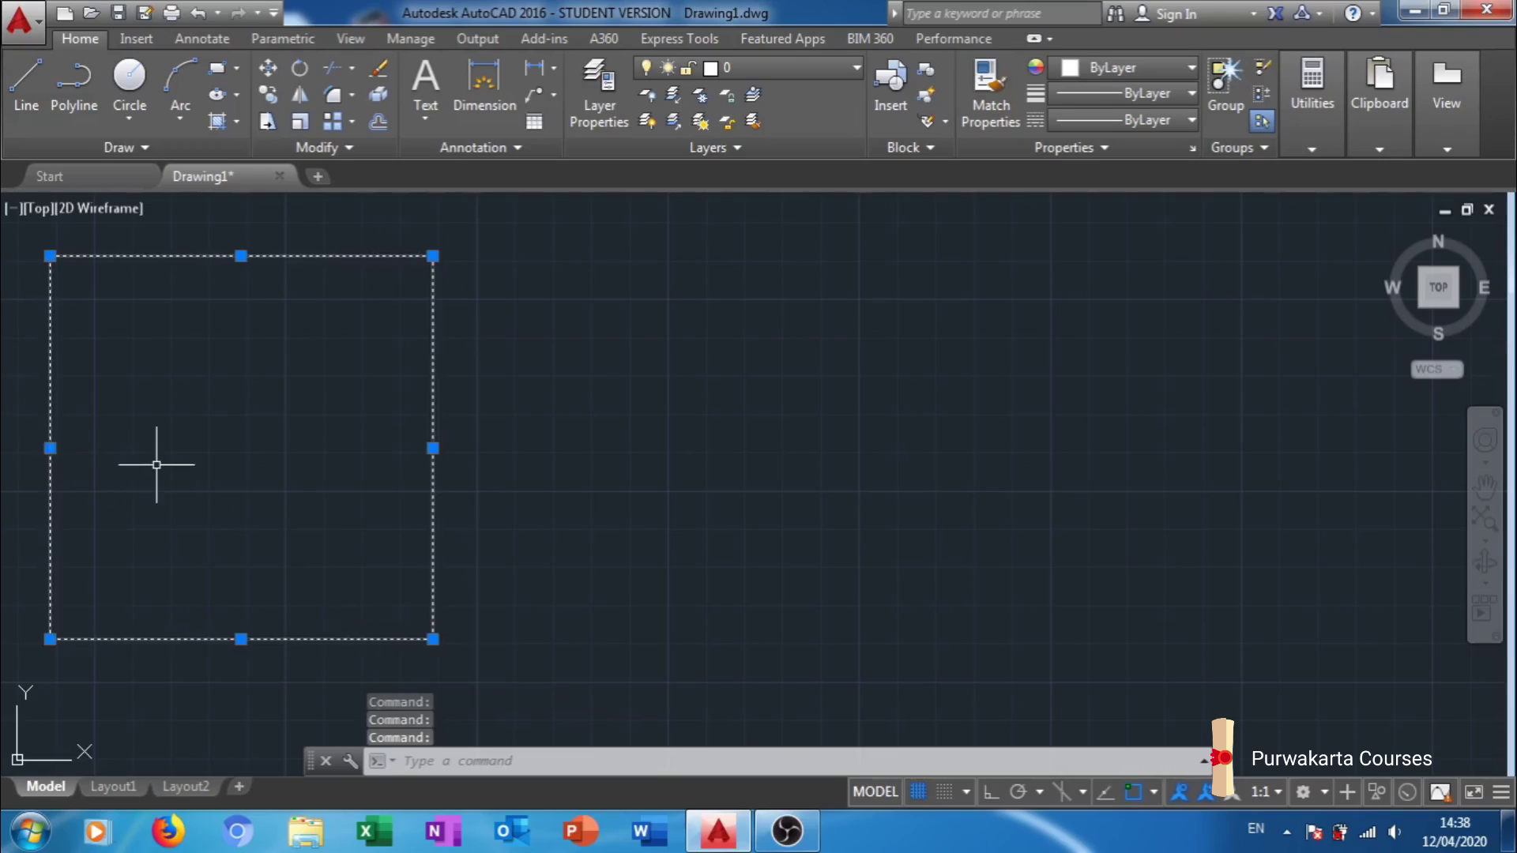
{"action": "key", "text": "Escape"}
{"action": "type", "text": "ap"}
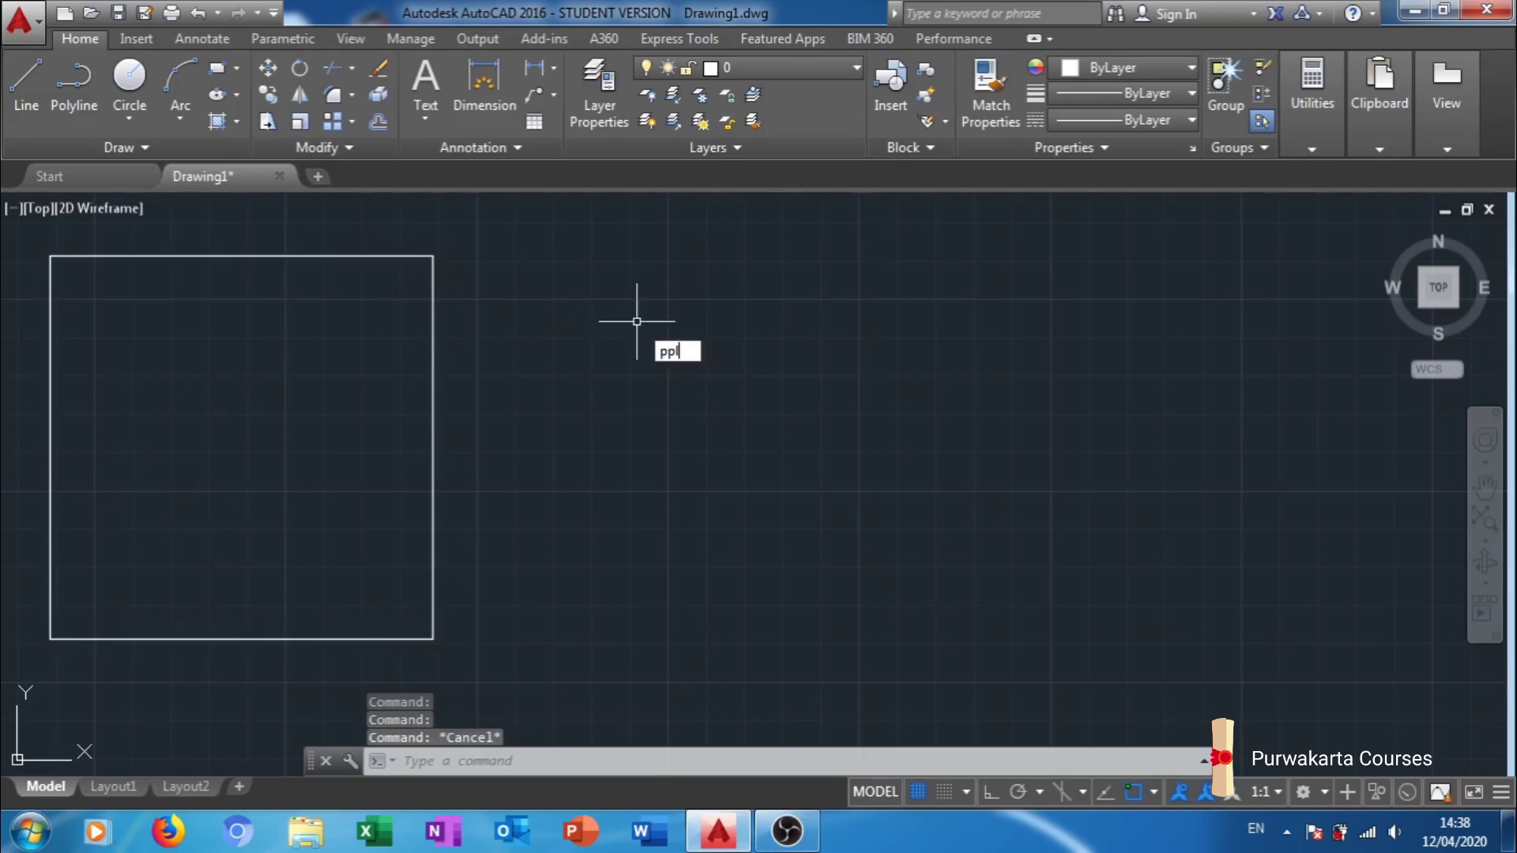
{"action": "type", "text": "pl"}
{"action": "key", "text": "BackSpace"}
{"action": "key", "text": "BackSpace"}
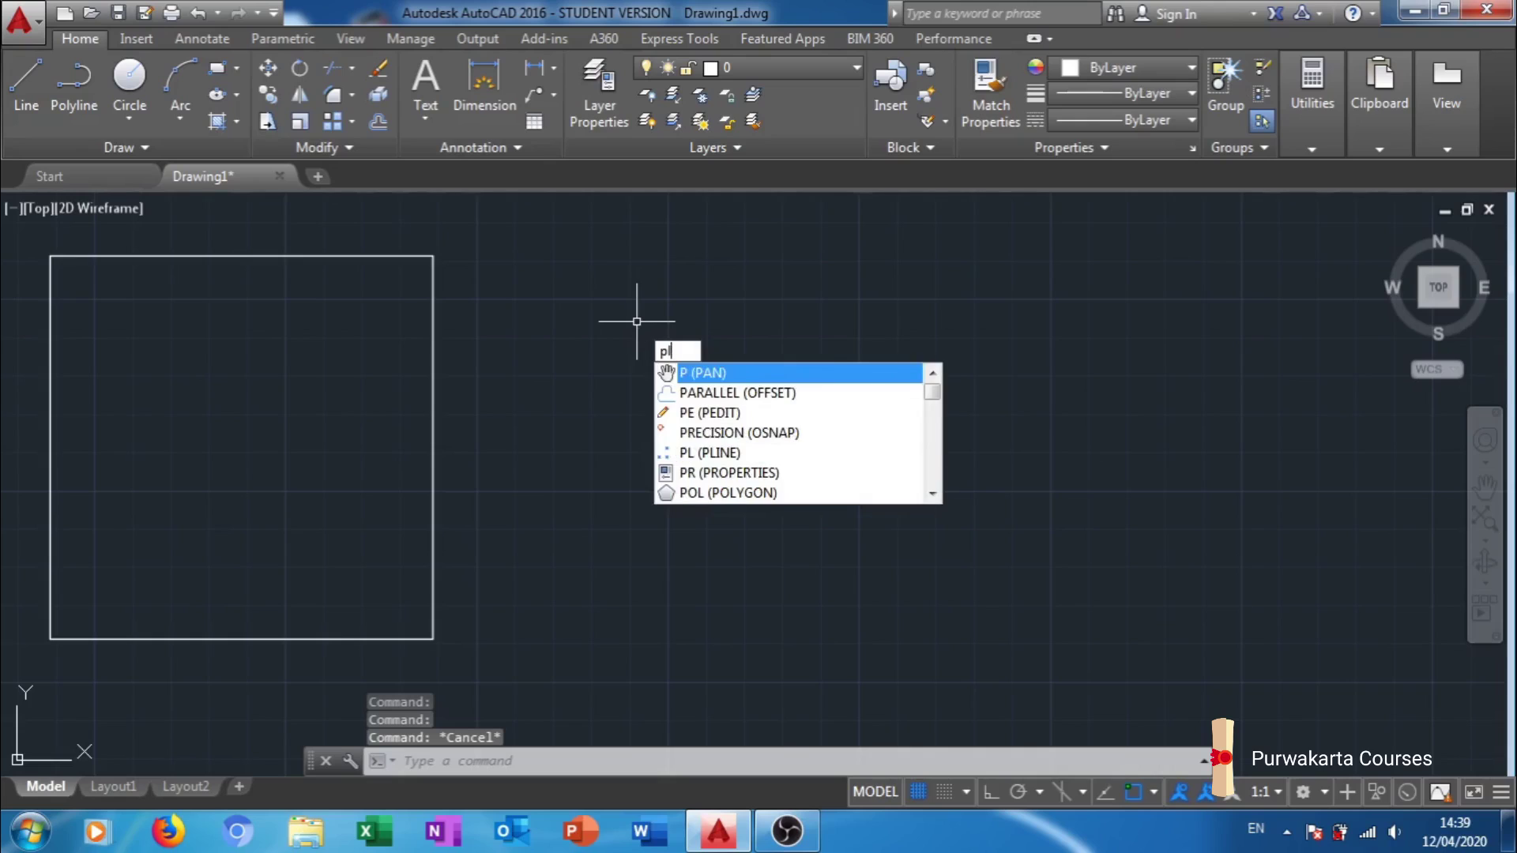
{"action": "type", "text": "l"}
{"action": "key", "text": "Return"}
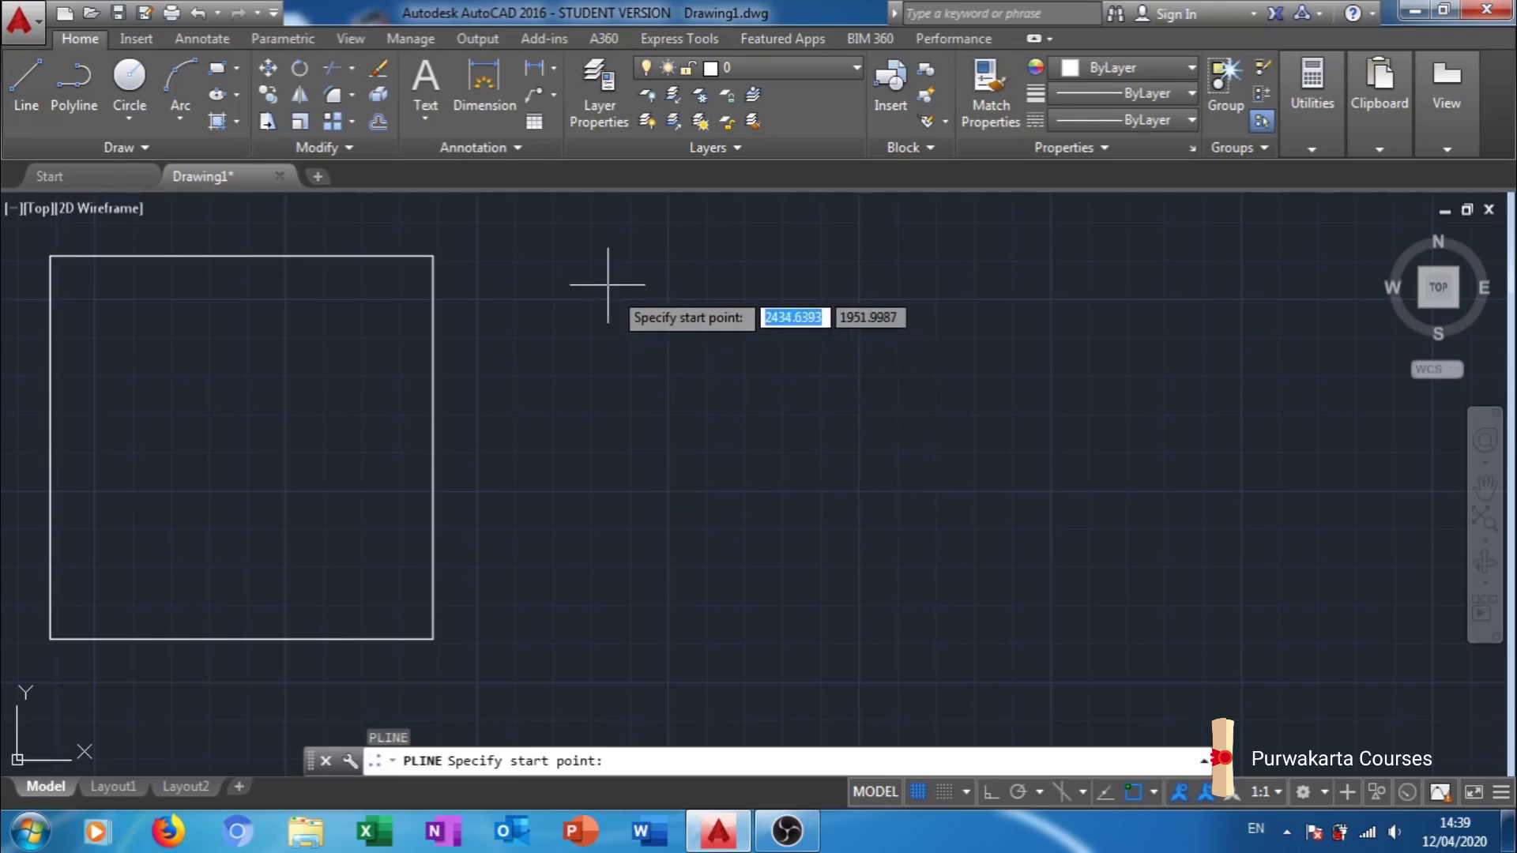
- Start a polyline in empty space with a 50-unit segment at 0° and a 50-unit segment going down
{"action": "left_click", "coordinate": [599, 263]}
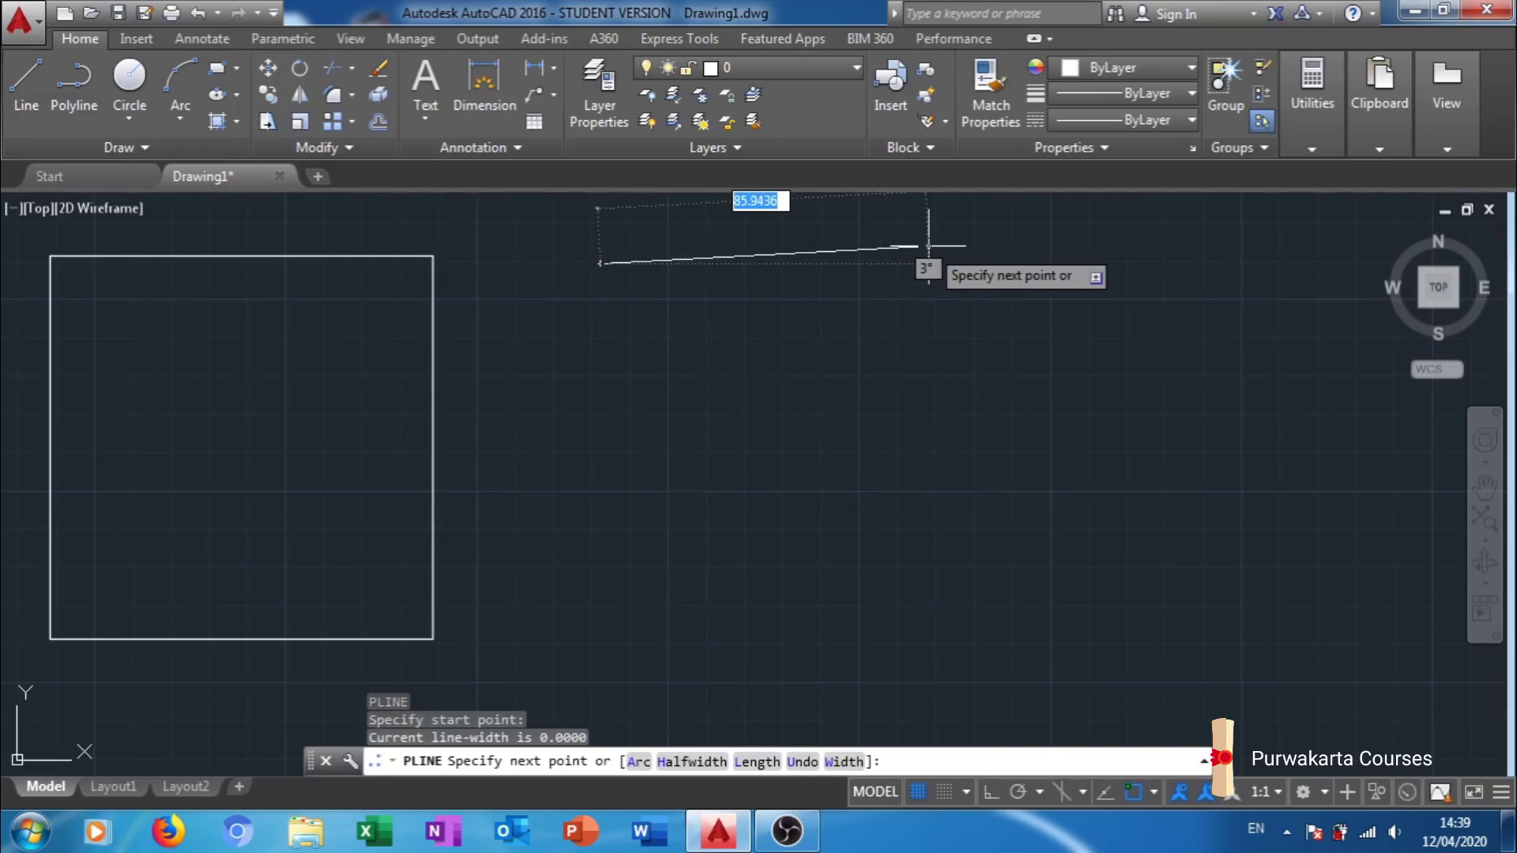
{"action": "type", "text": "@"}
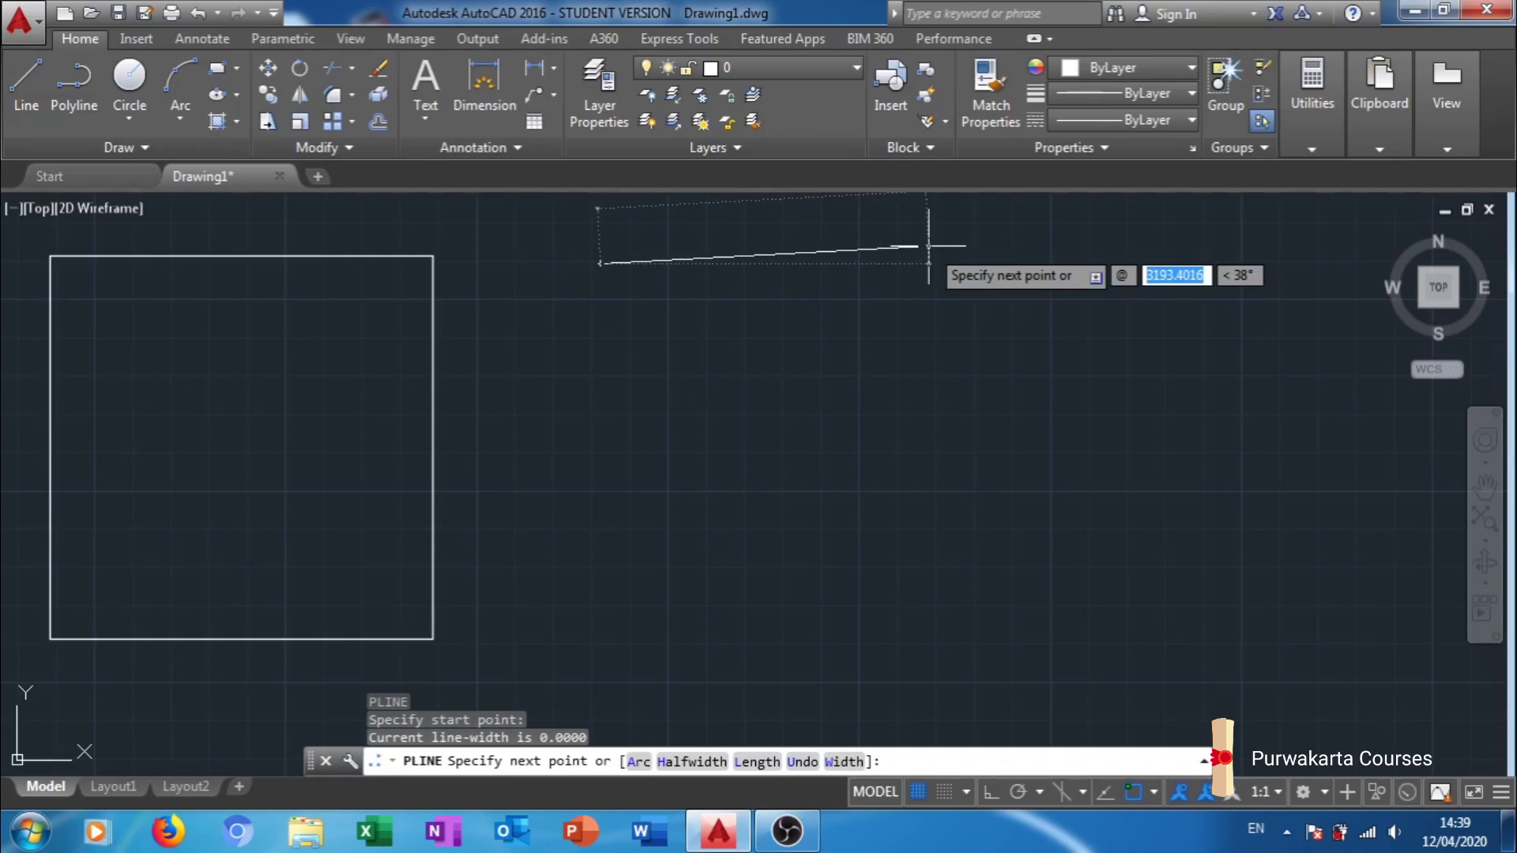
{"action": "type", "text": "50"}
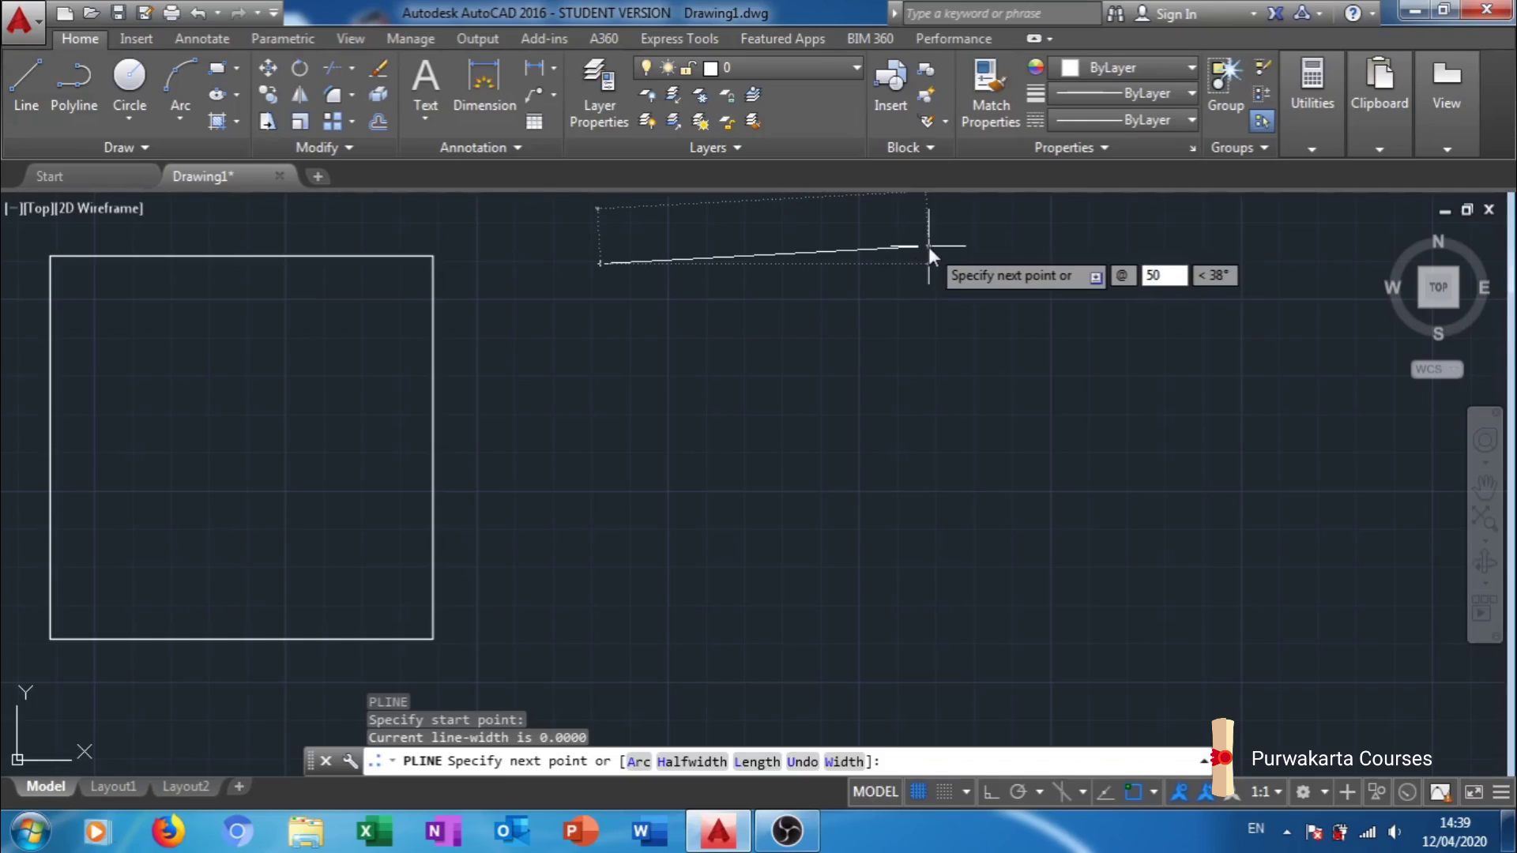
{"action": "key", "text": "Tab"}
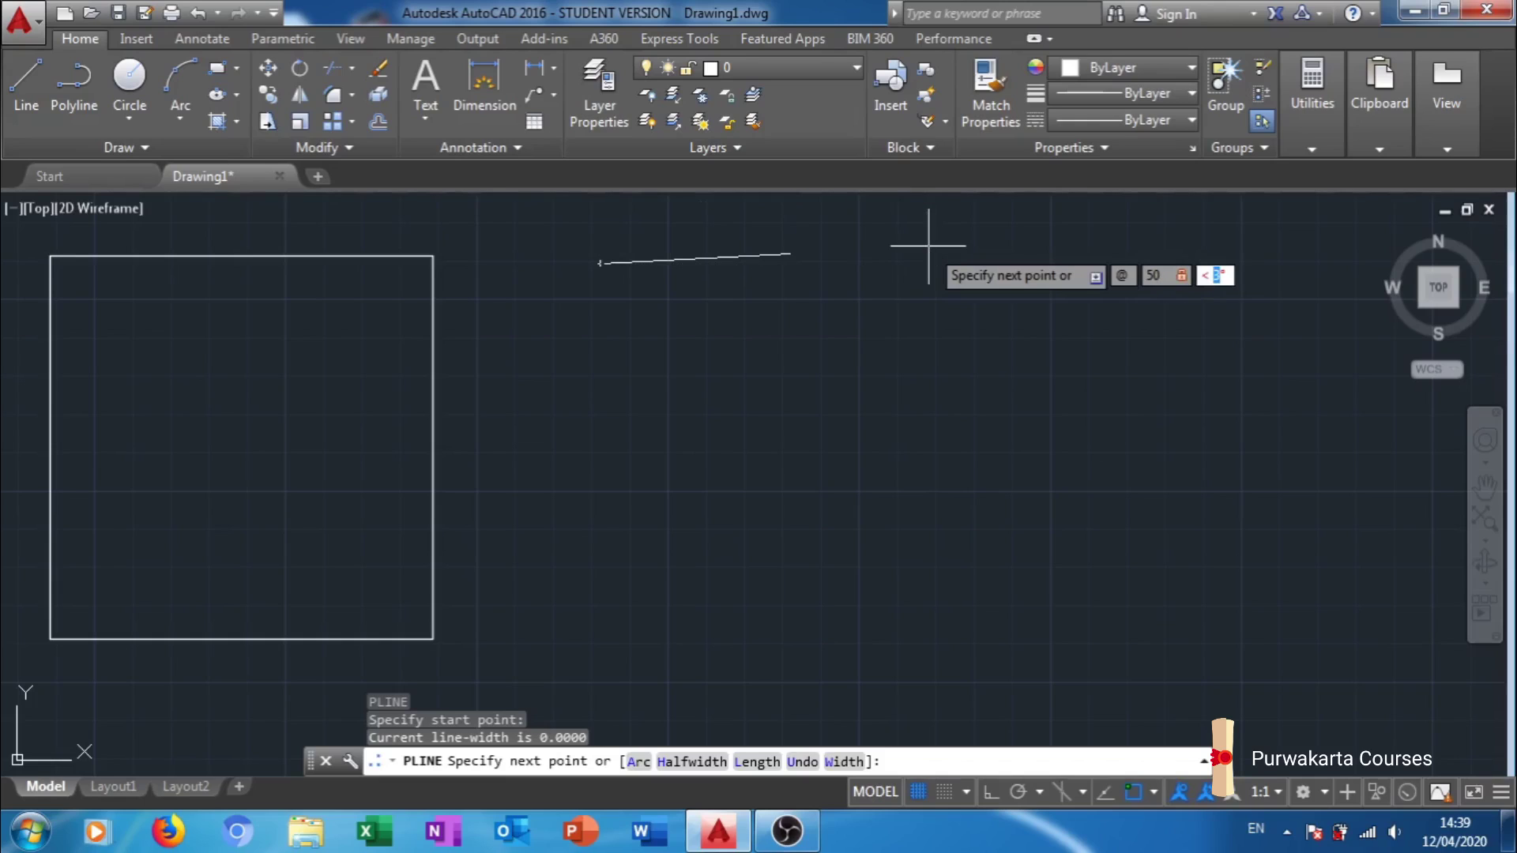
{"action": "type", "text": "0"}
{"action": "key", "text": "Return"}
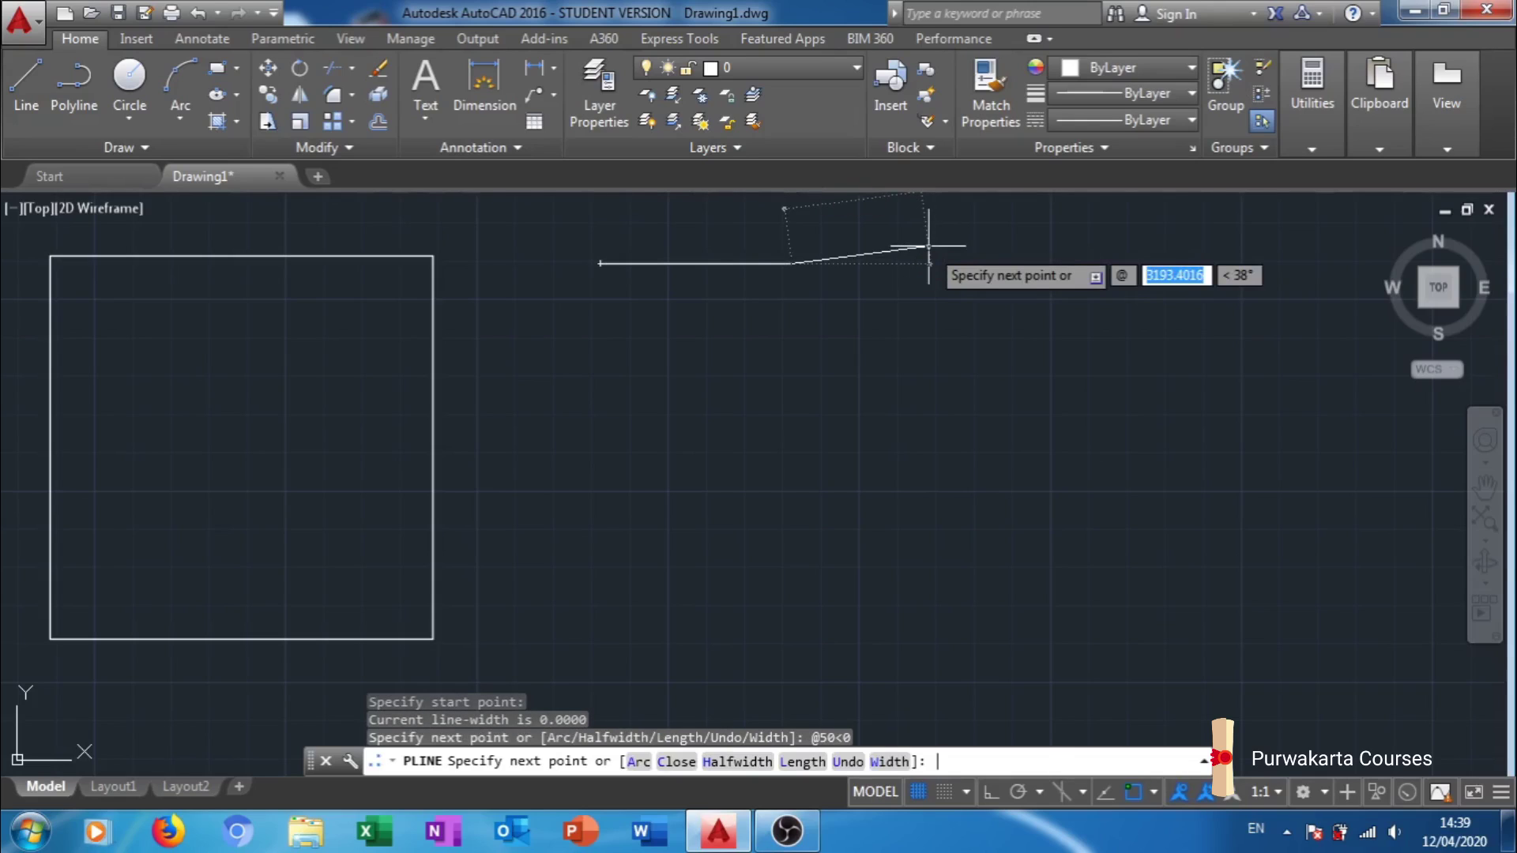
{"action": "type", "text": "50"}
{"action": "key", "text": "Tab"}
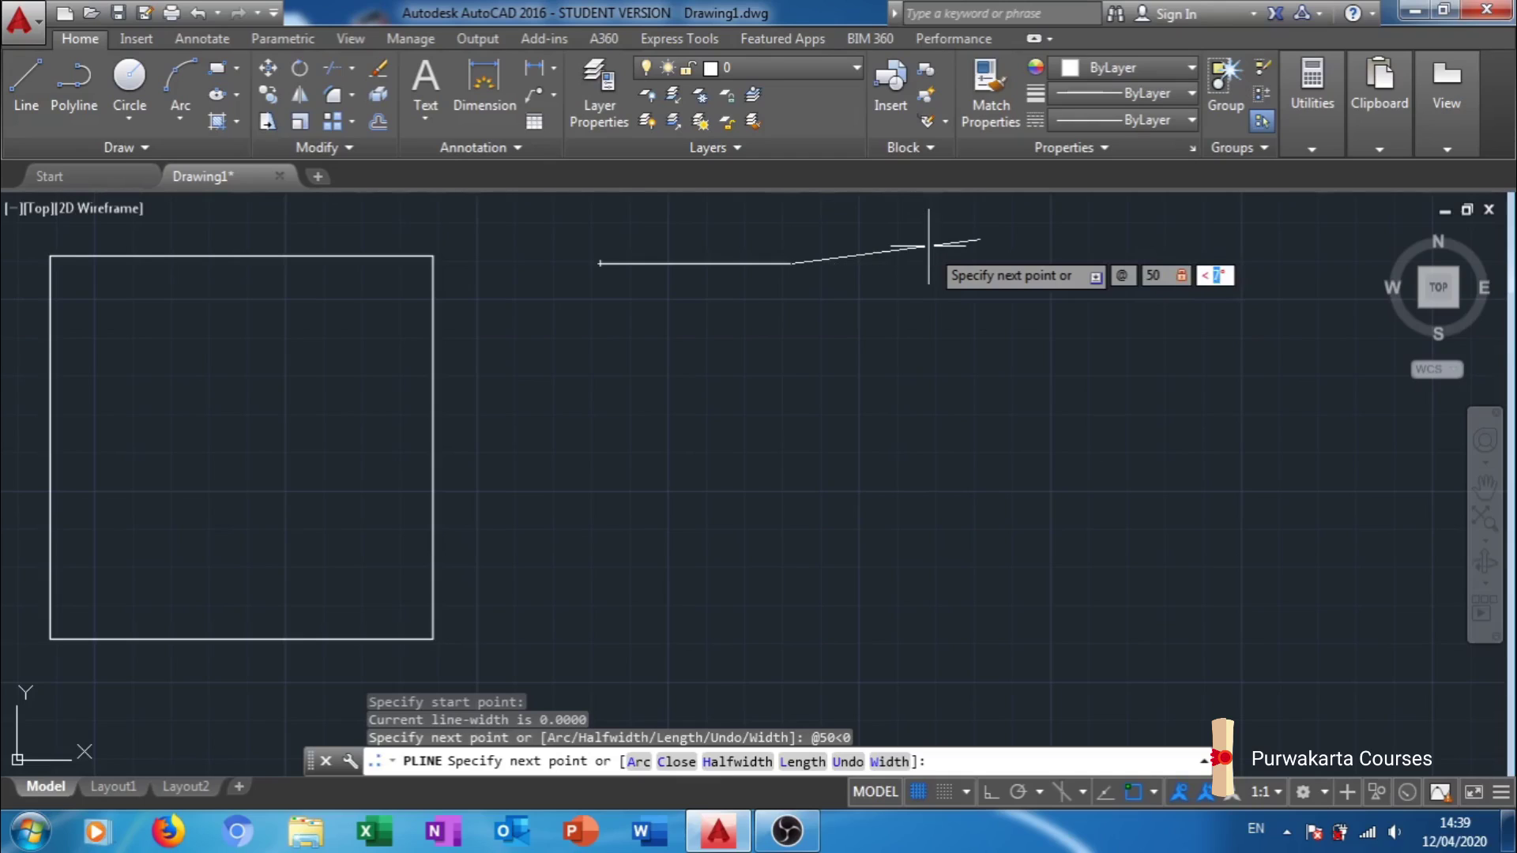
{"action": "type", "text": "270"}
{"action": "key", "text": "Return"}
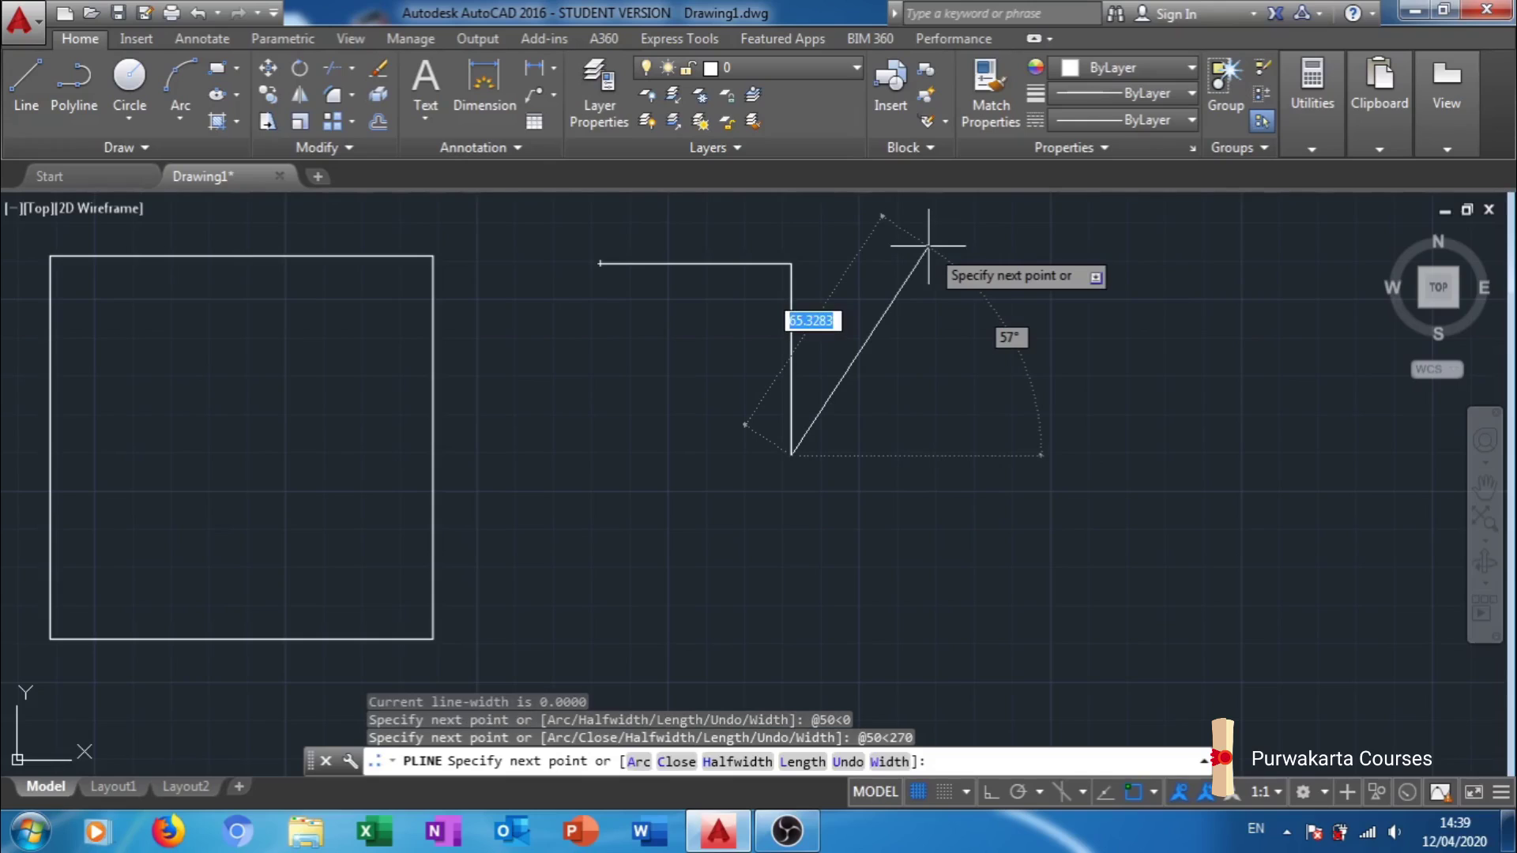
- Add the 50-unit sides at 180° and 90° to complete the small polyline square
{"action": "type", "text": "@"}
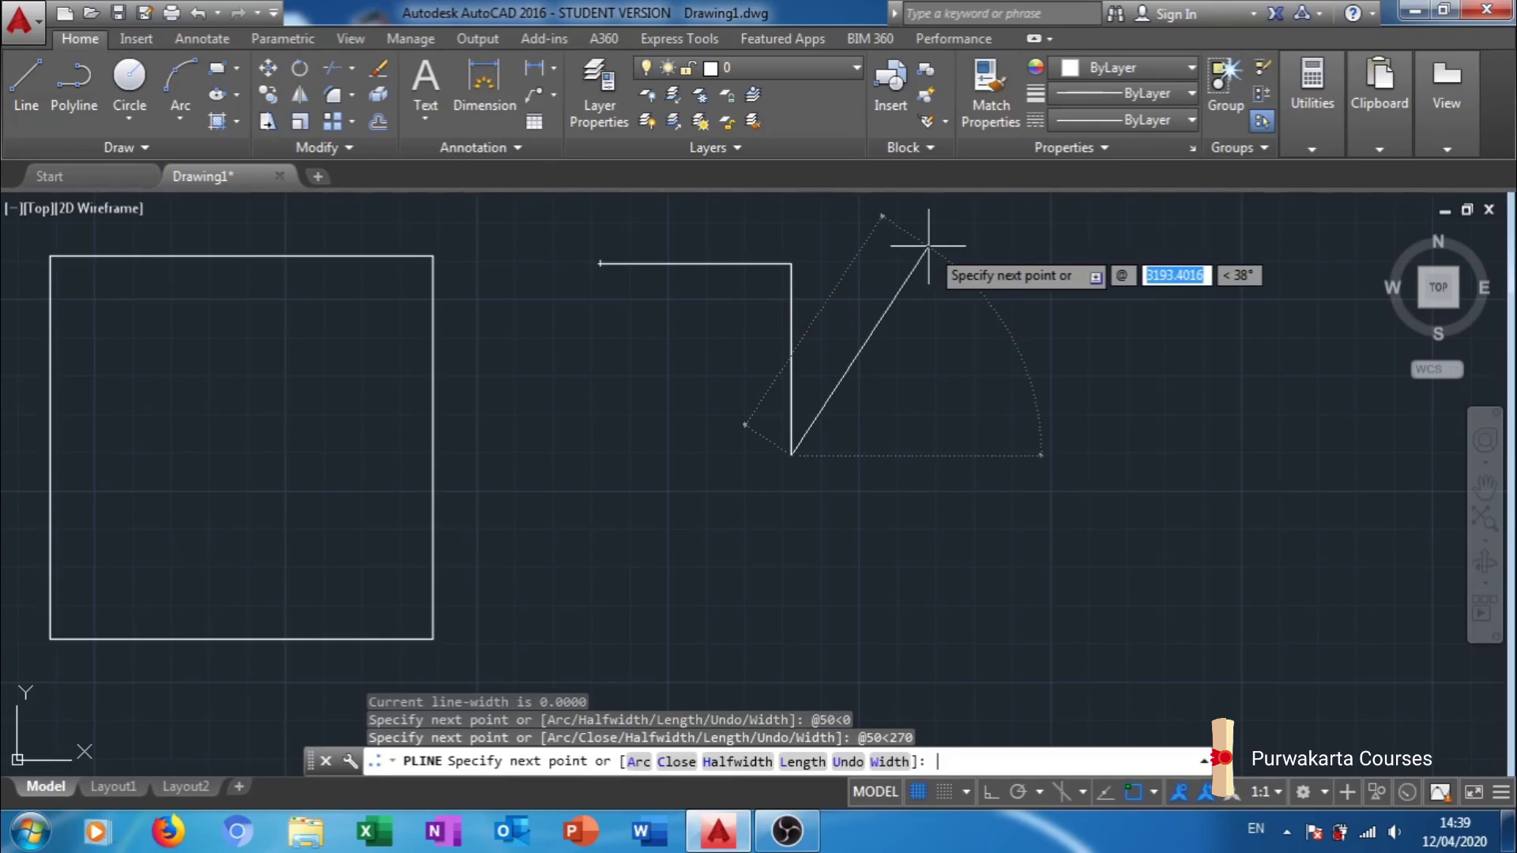
{"action": "type", "text": "50"}
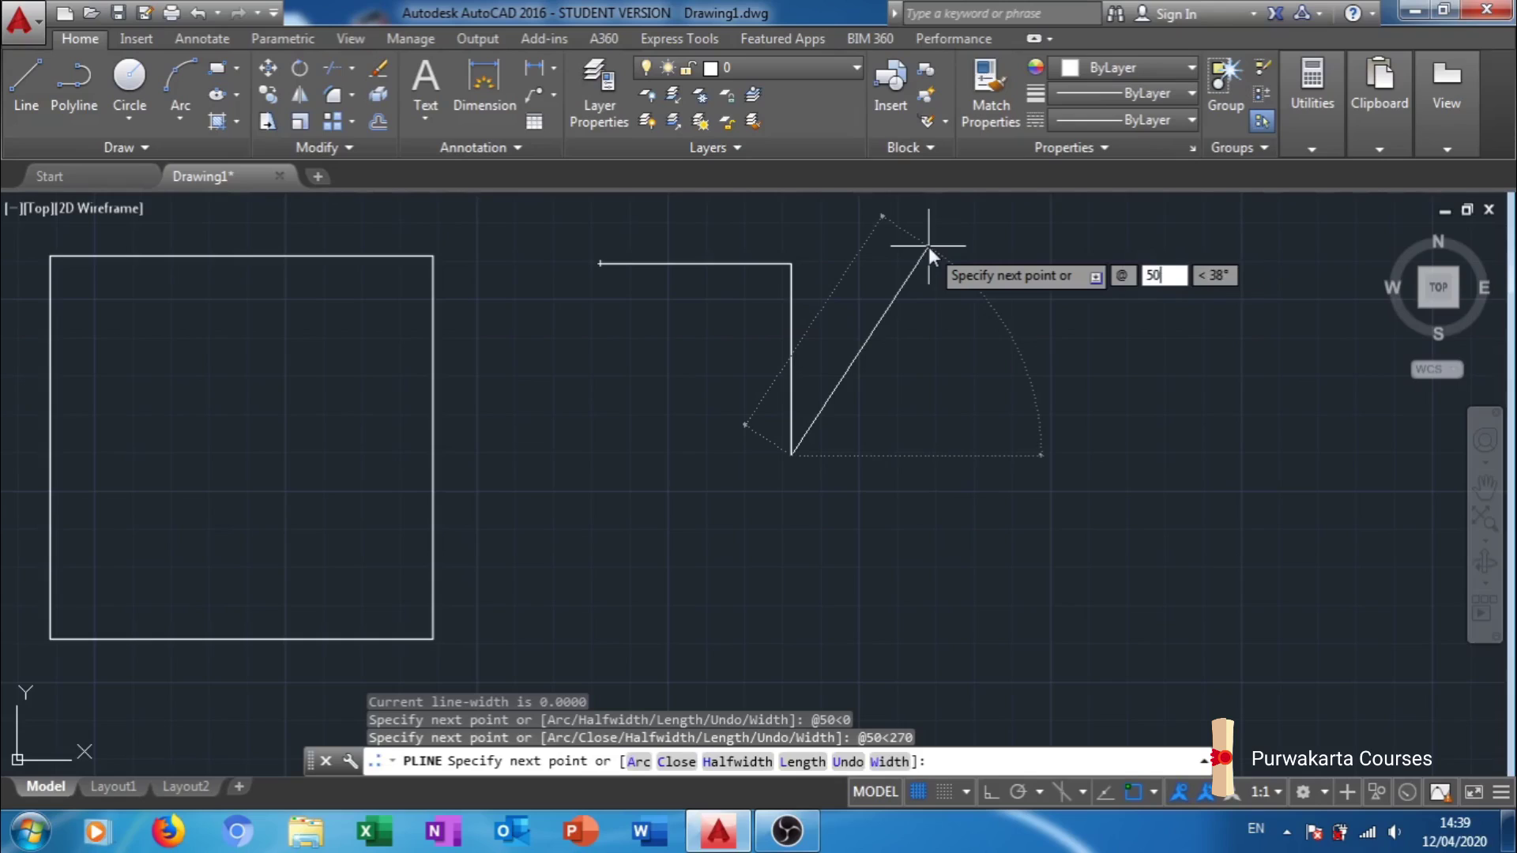
{"action": "key", "text": "Tab"}
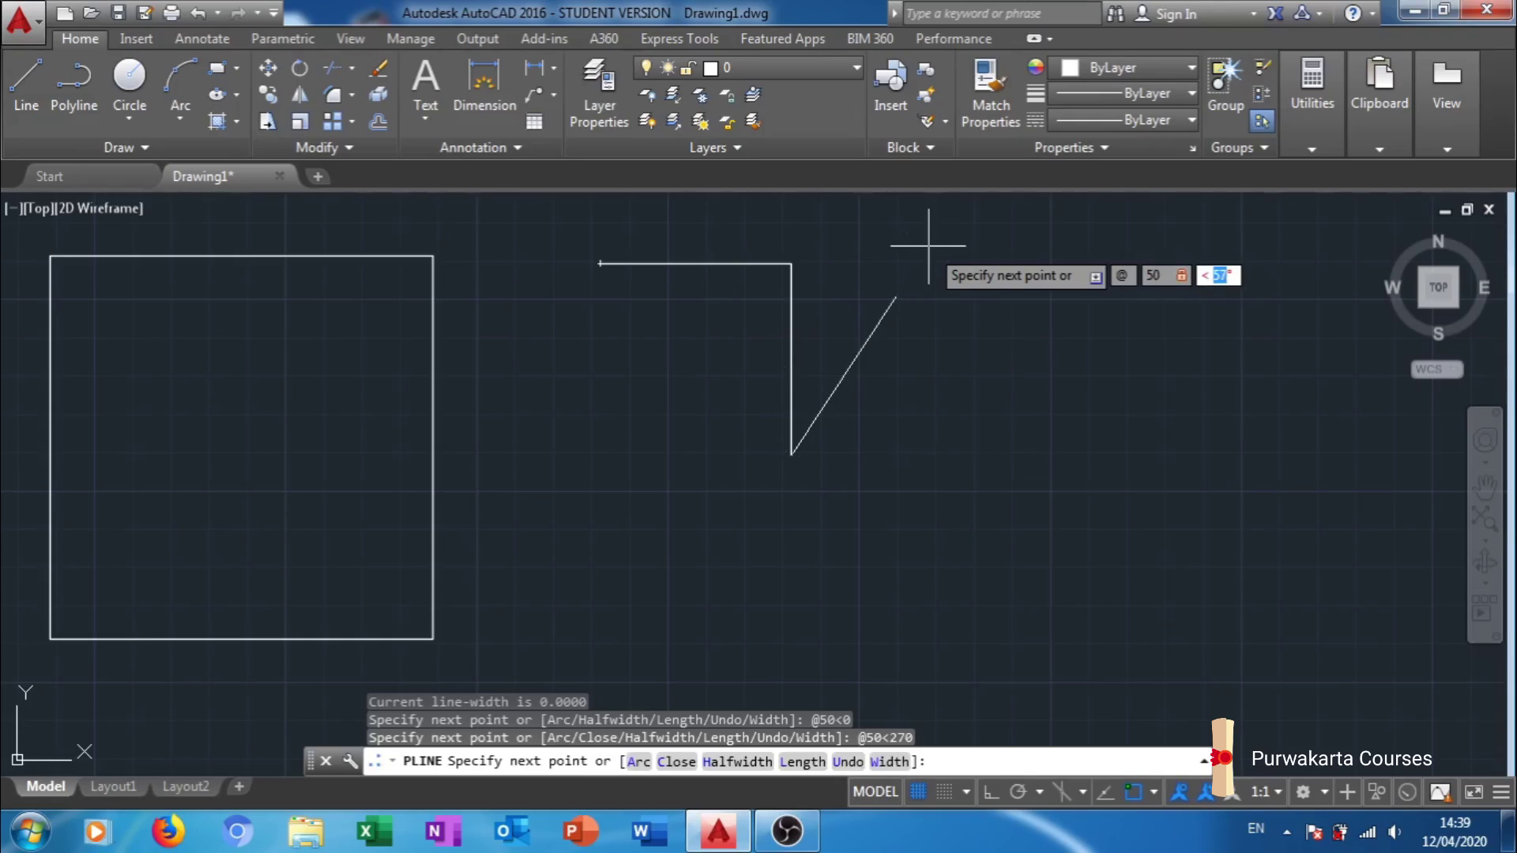
{"action": "type", "text": "180"}
{"action": "key", "text": "Return"}
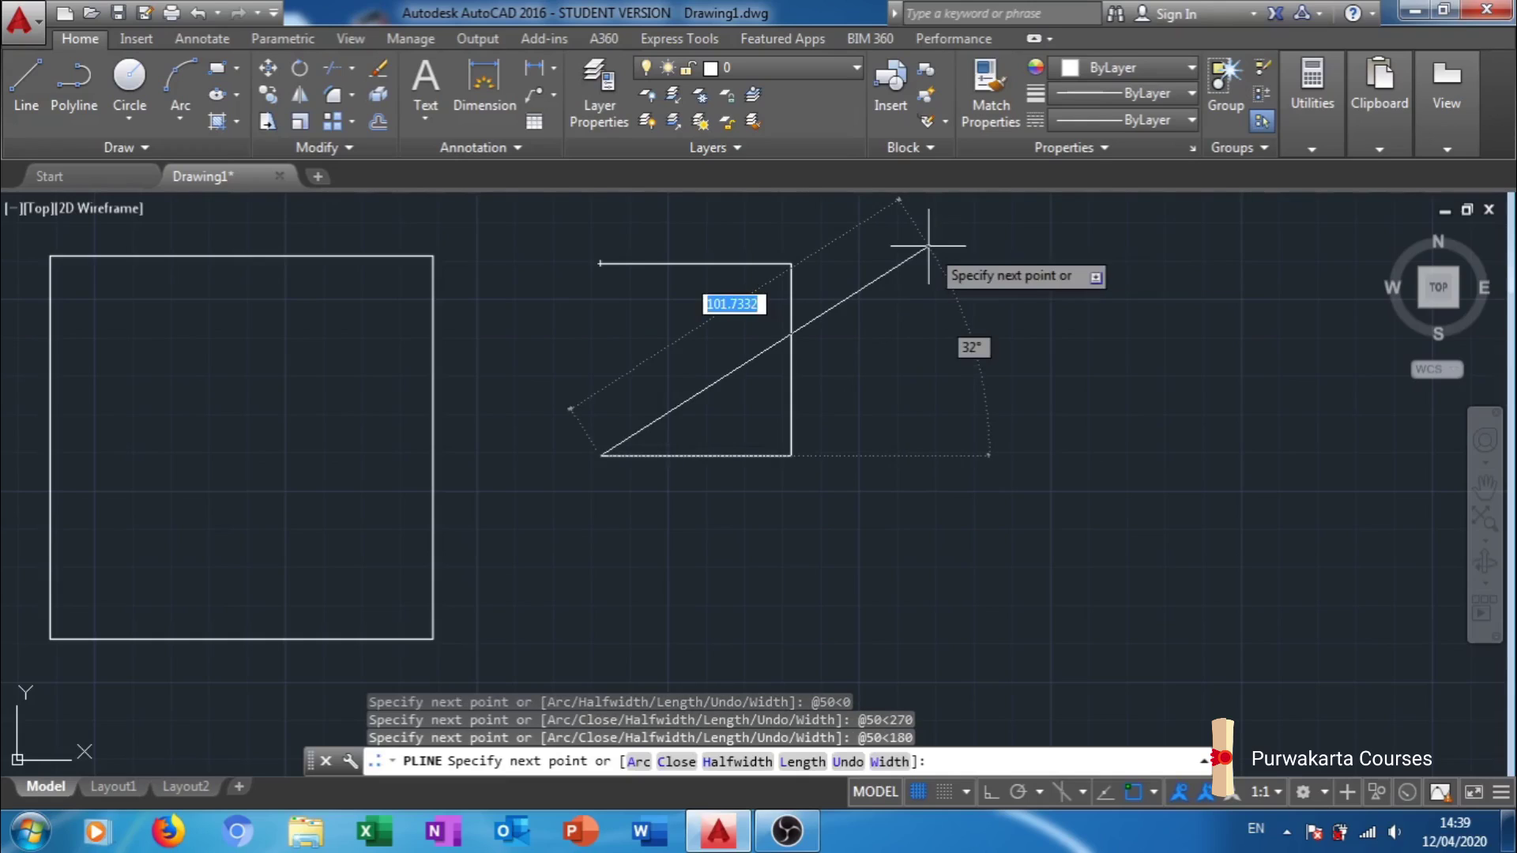
{"action": "type", "text": "@"}
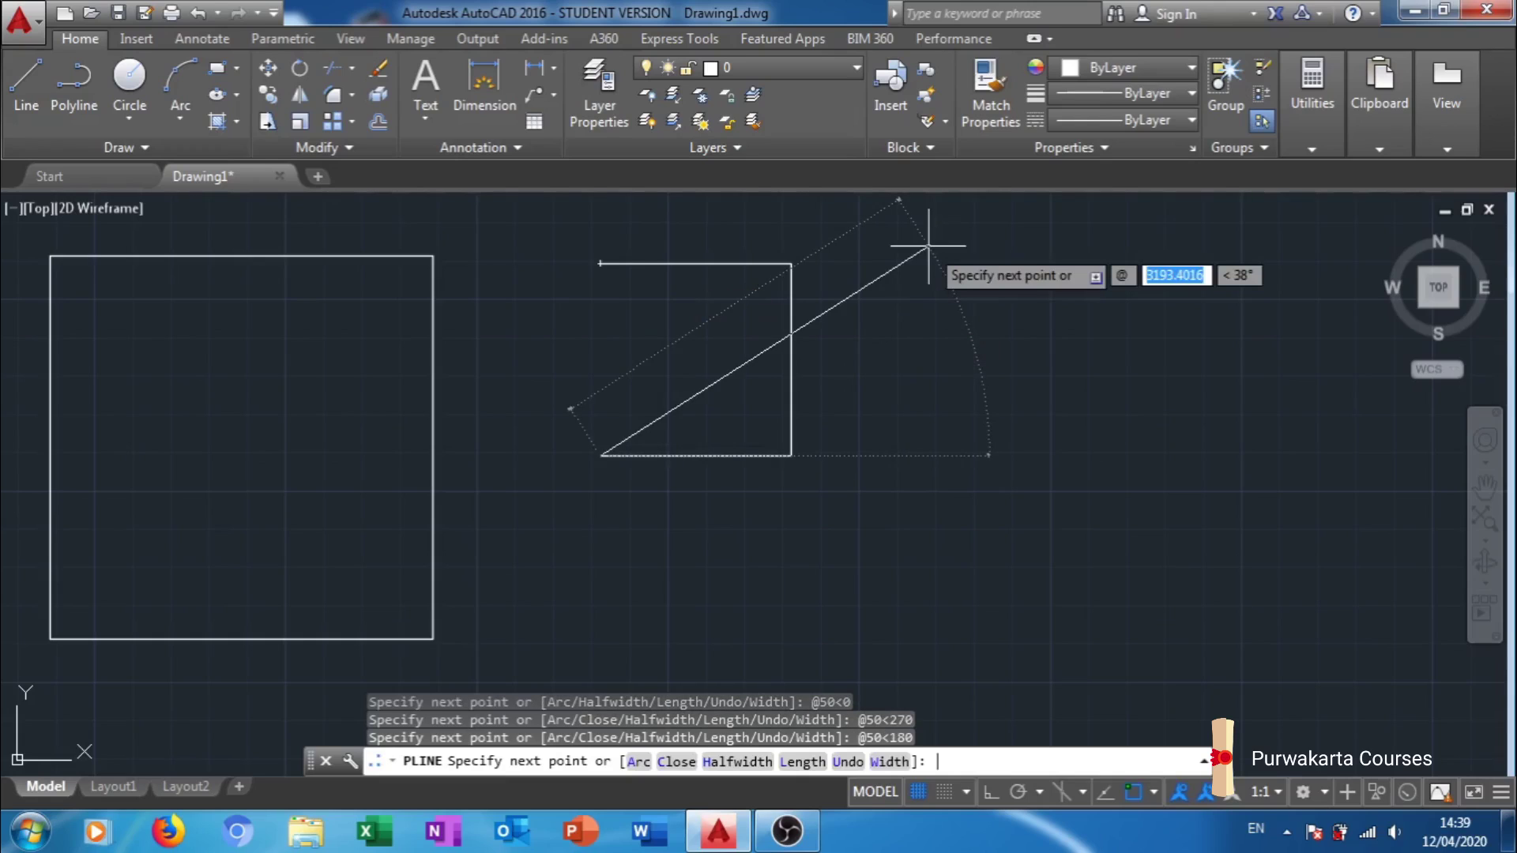
{"action": "type", "text": "50"}
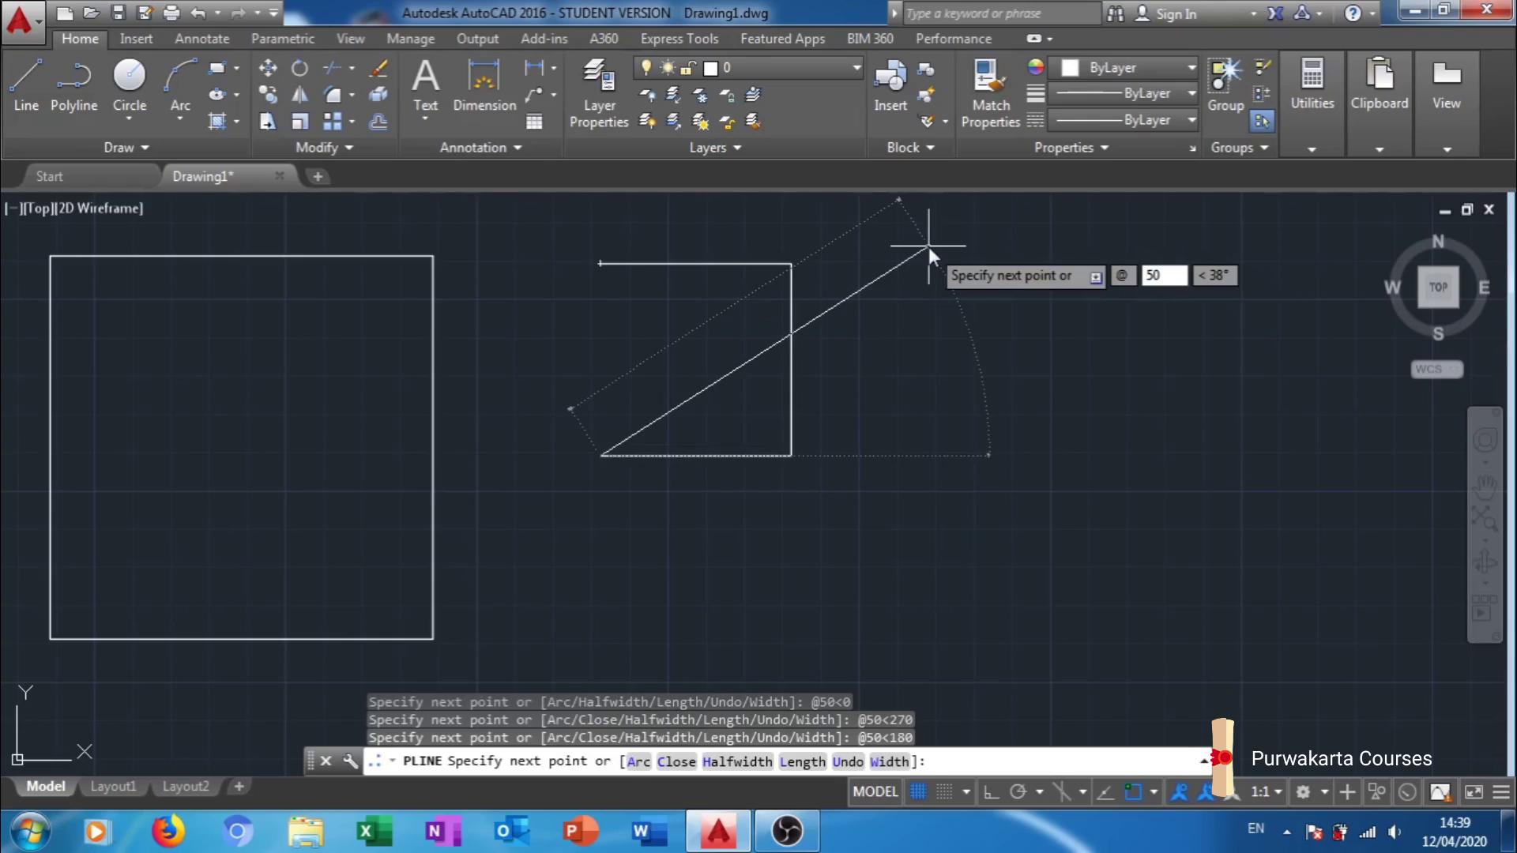
{"action": "key", "text": "Tab"}
{"action": "type", "text": "90"}
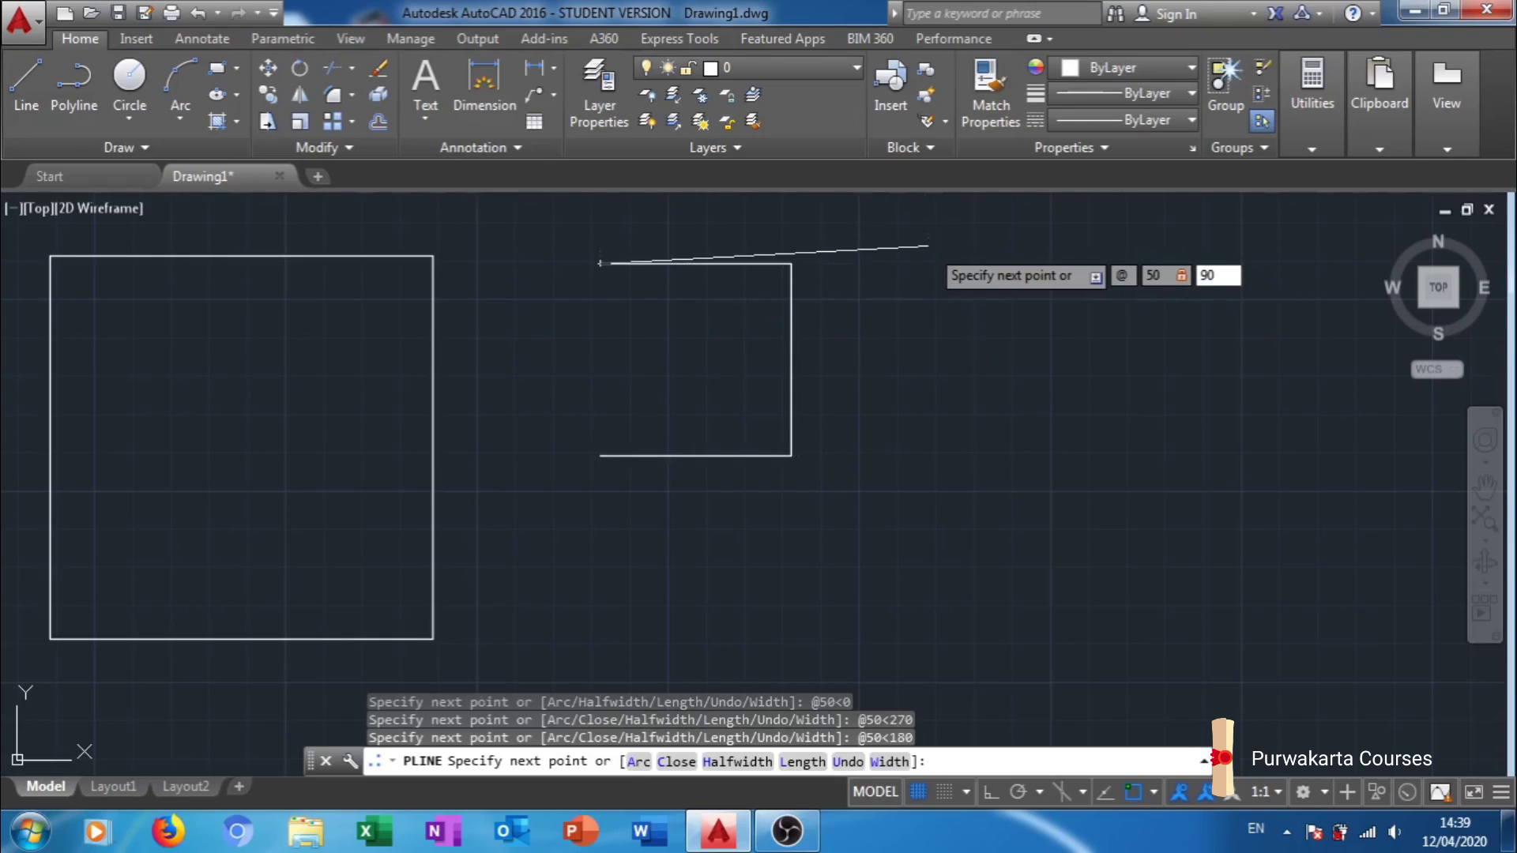
{"action": "key", "text": "Return"}
{"action": "key", "text": "Return"}
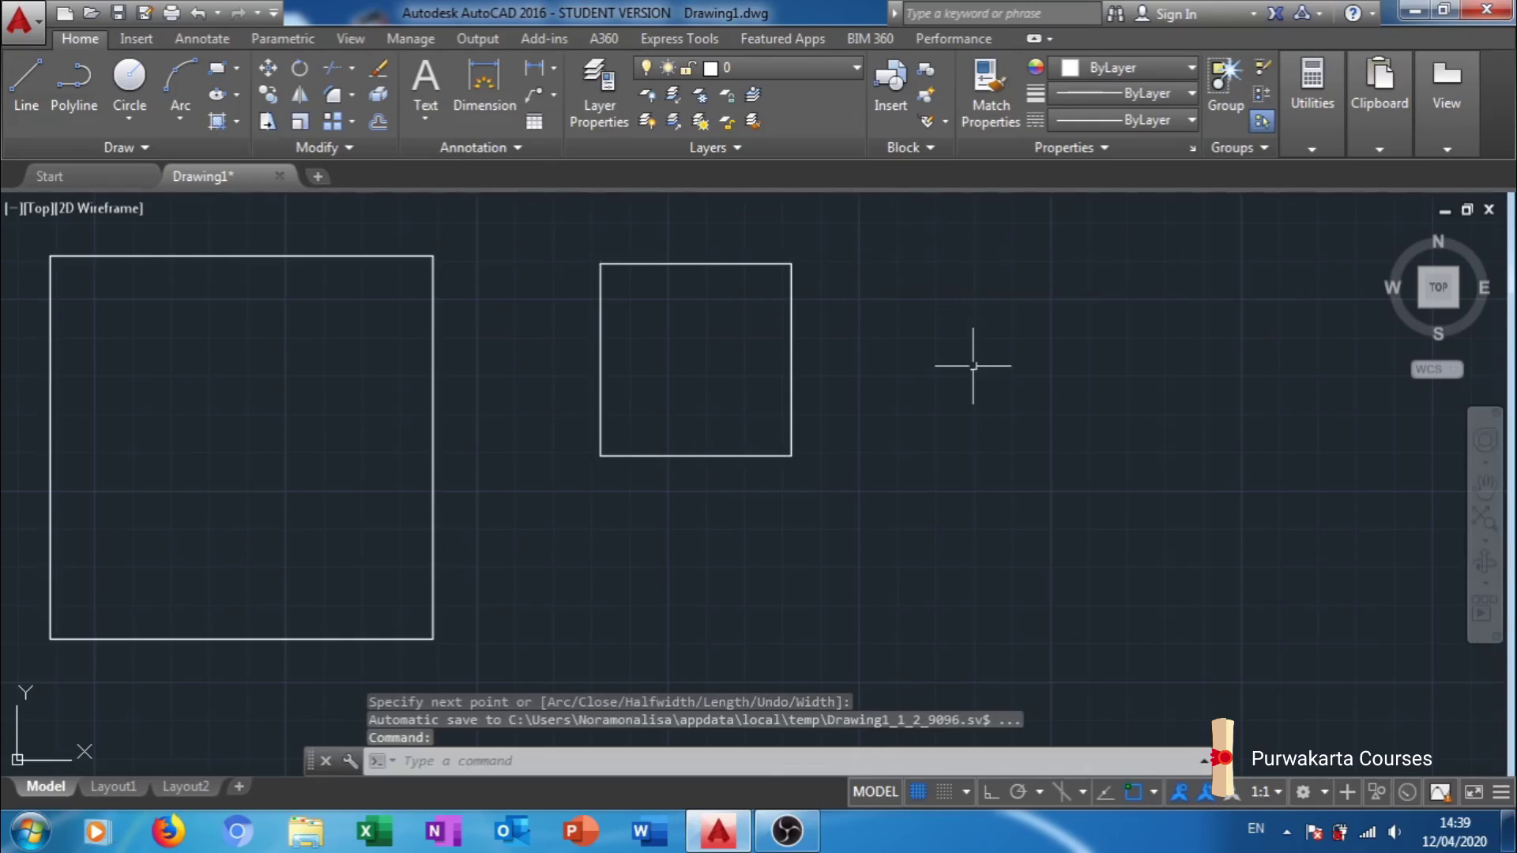
- Turn Ortho on and start a polyline to the right of the small square
{"action": "middle_click_drag", "start_coordinate": [971, 363], "coordinate": [467, 363]}
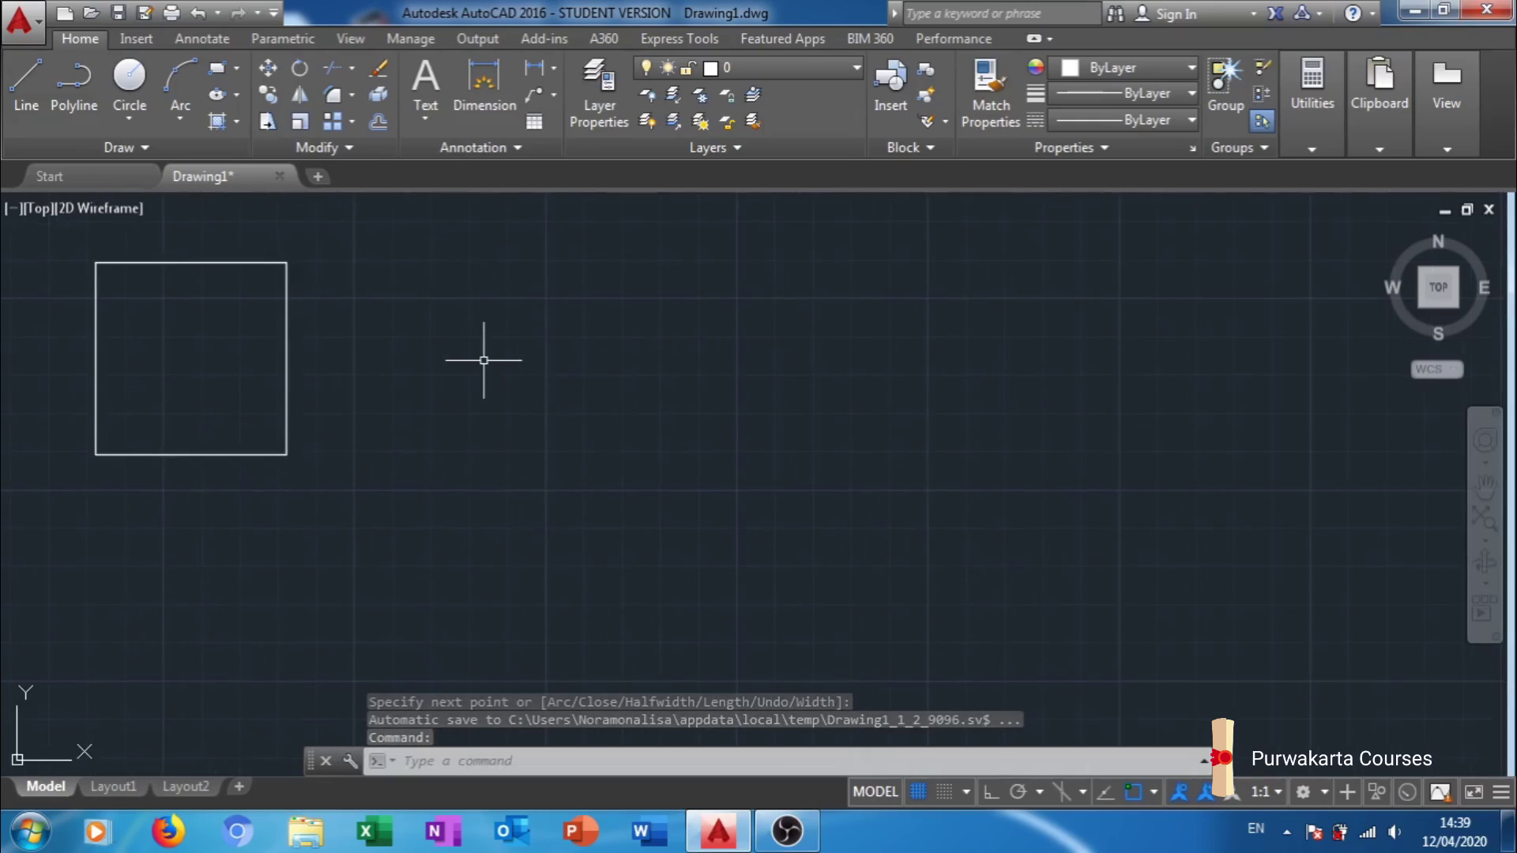
{"action": "key", "text": "Escape"}
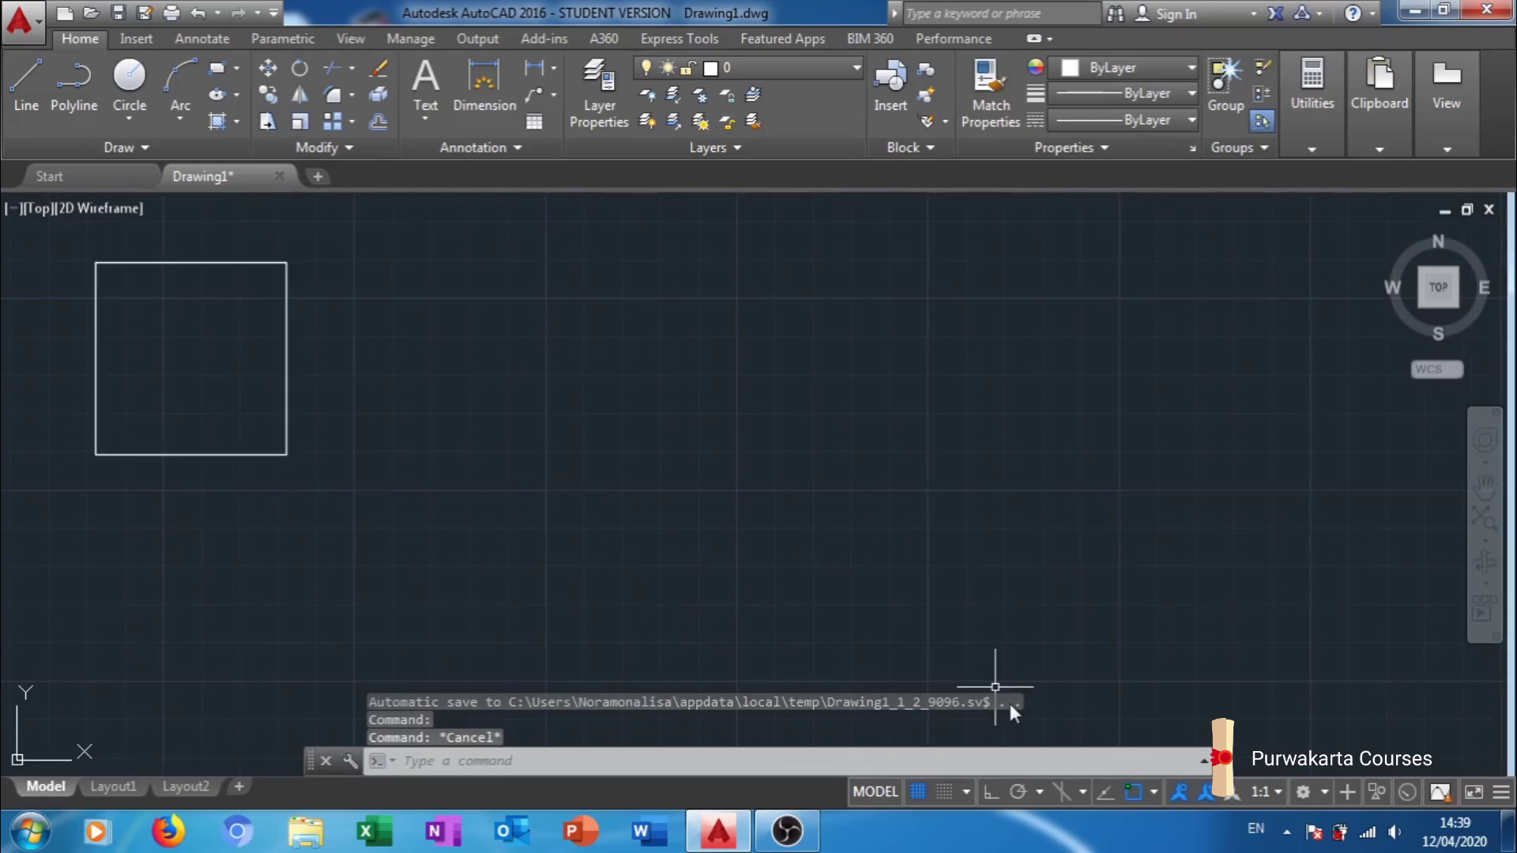
{"action": "left_click", "coordinate": [988, 797]}
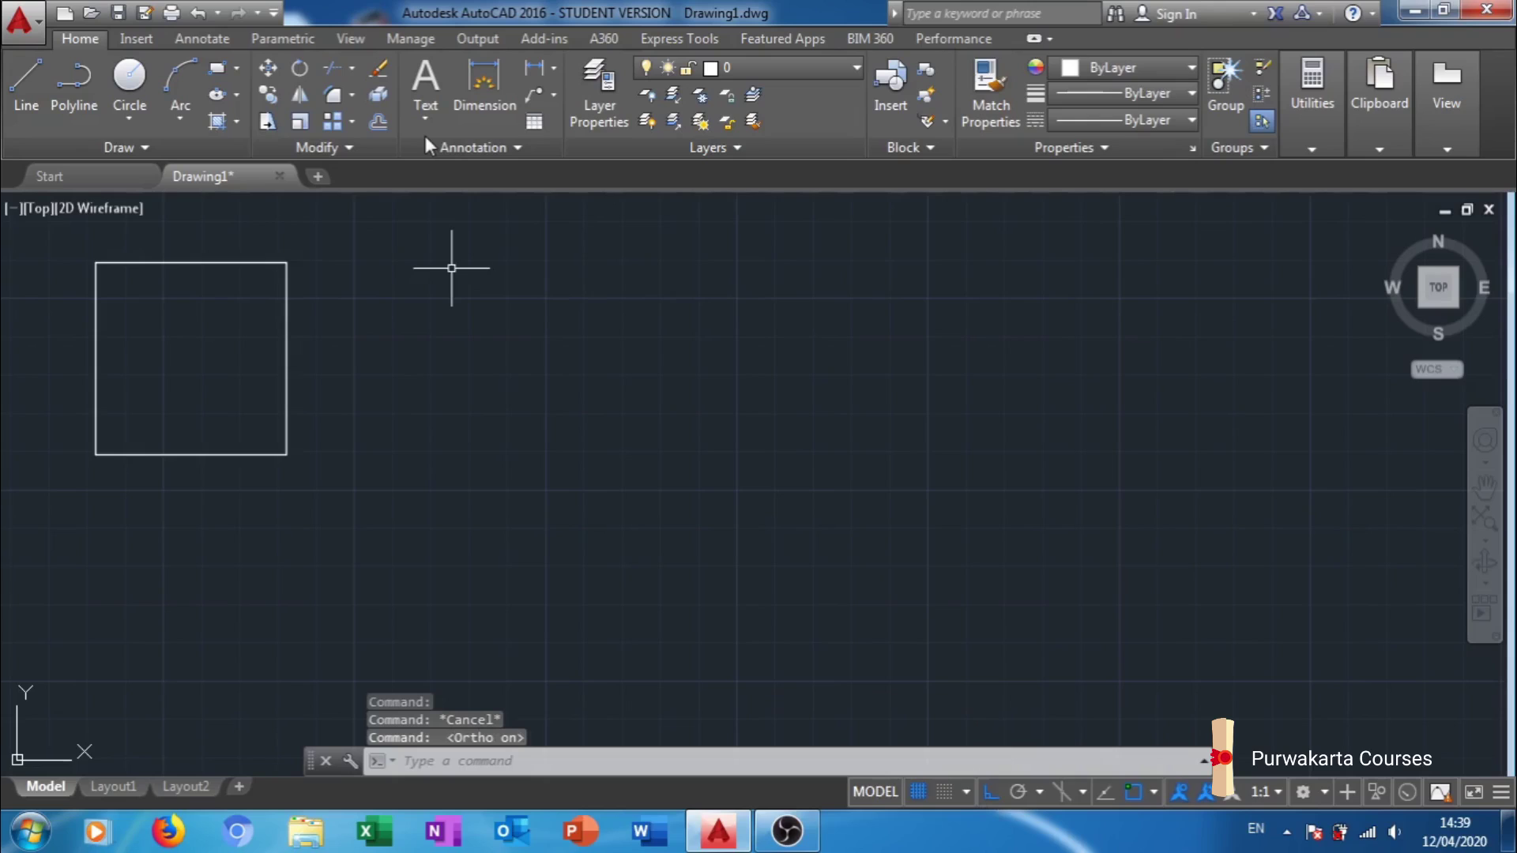
{"action": "type", "text": "pl"}
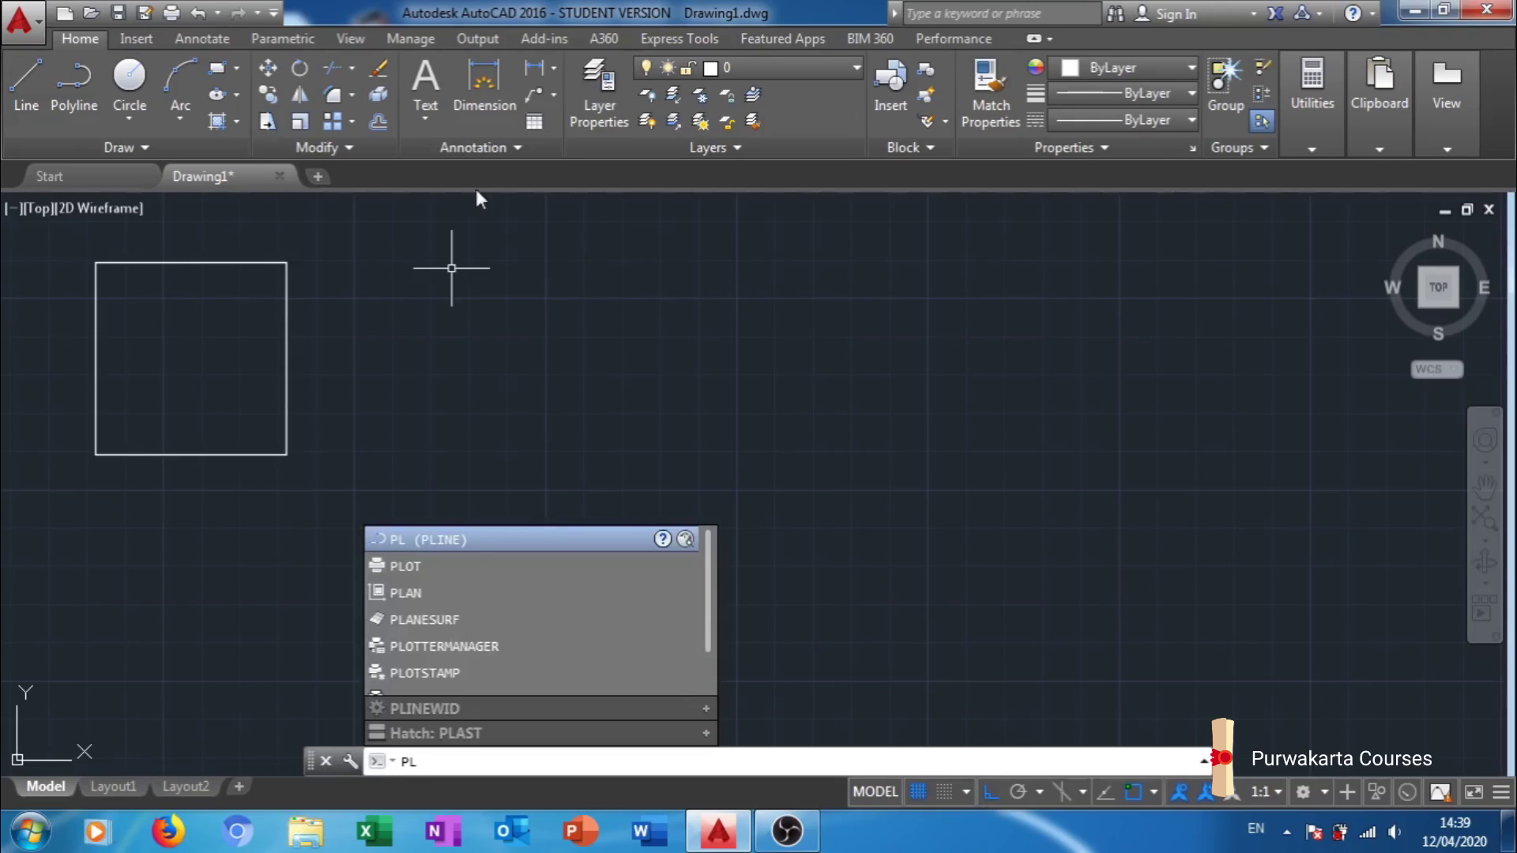
{"action": "key", "text": "Escape"}
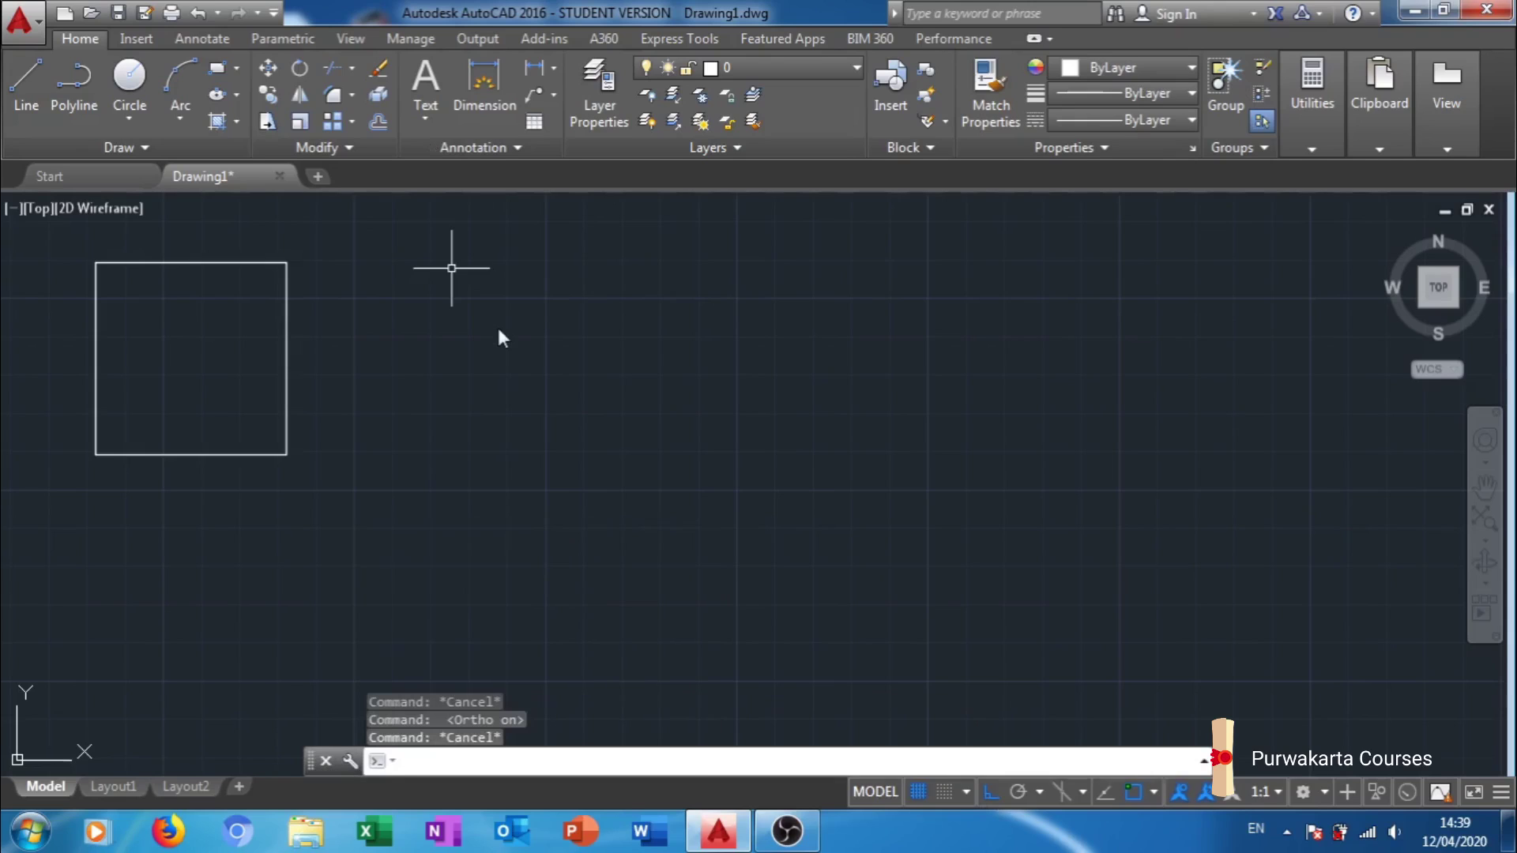
{"action": "type", "text": "pl"}
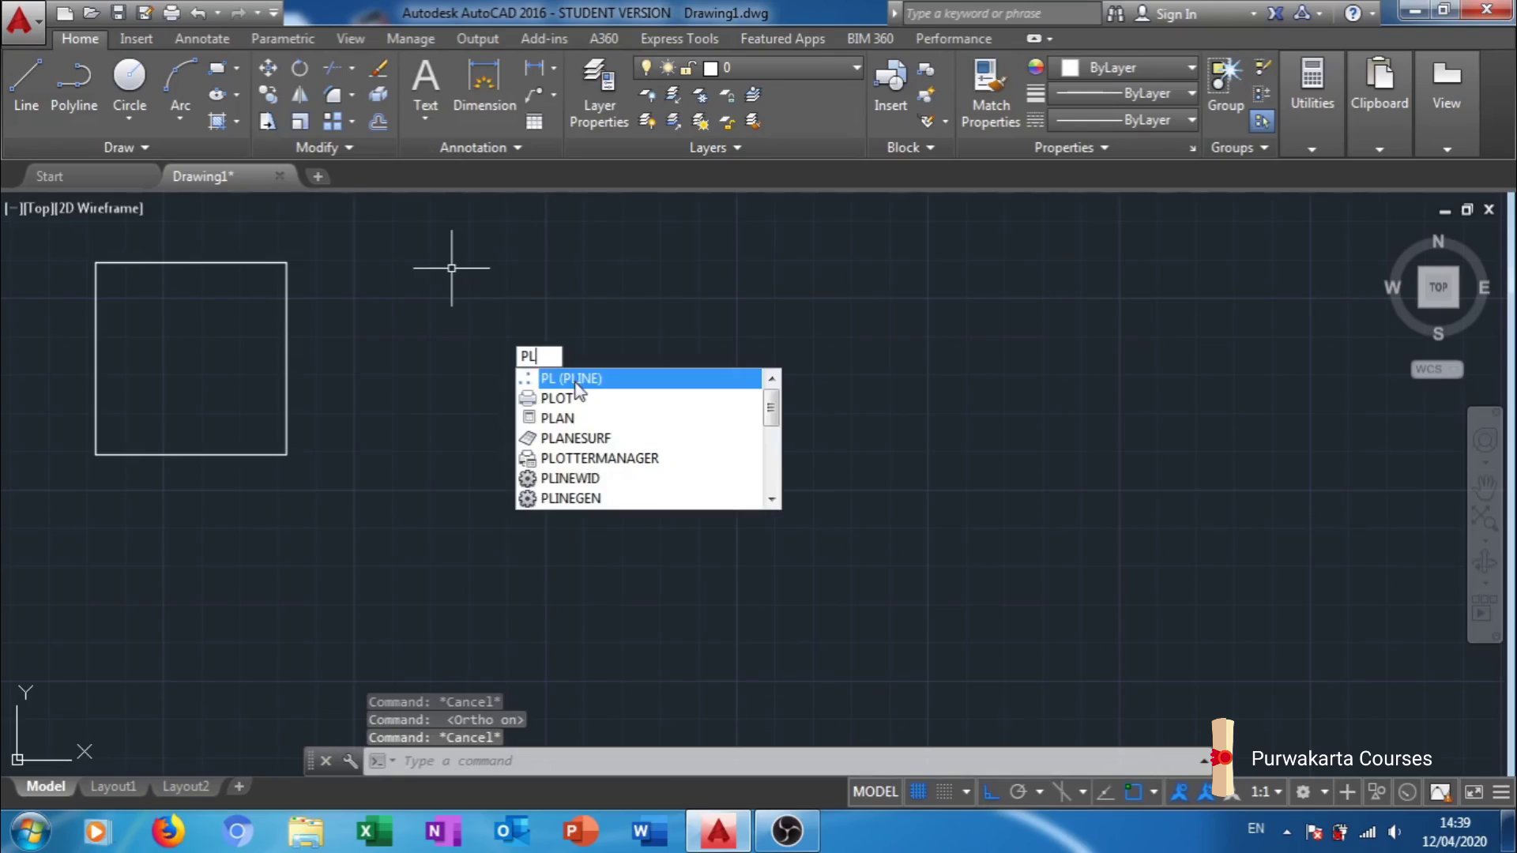
{"action": "left_click", "coordinate": [575, 382]}
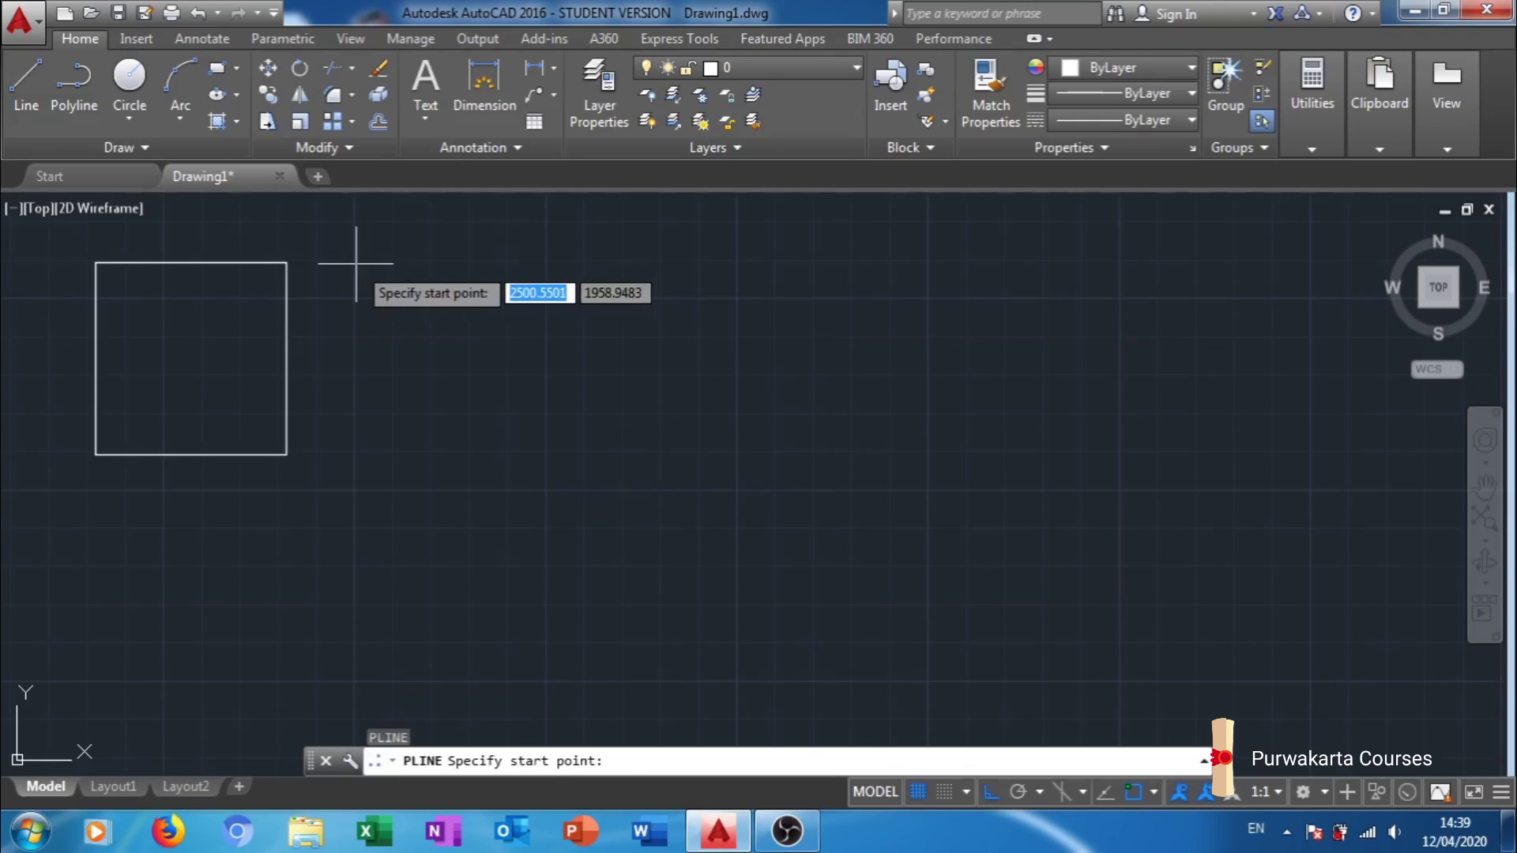
{"action": "left_click", "coordinate": [355, 264]}
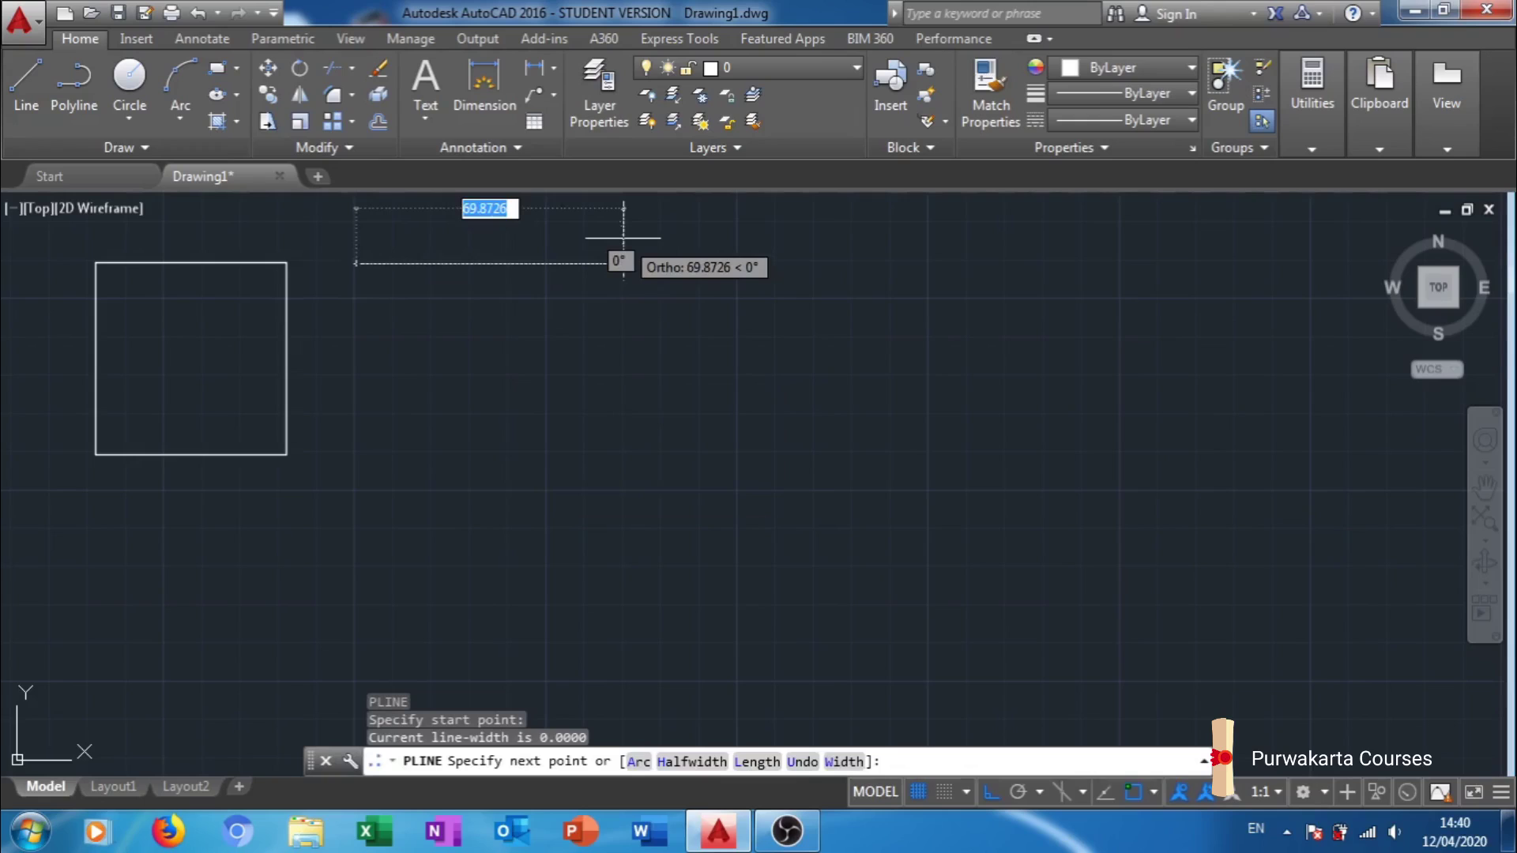
- Enter three 50-unit ortho sides and close the polyline square with C
{"action": "type", "text": "50"}
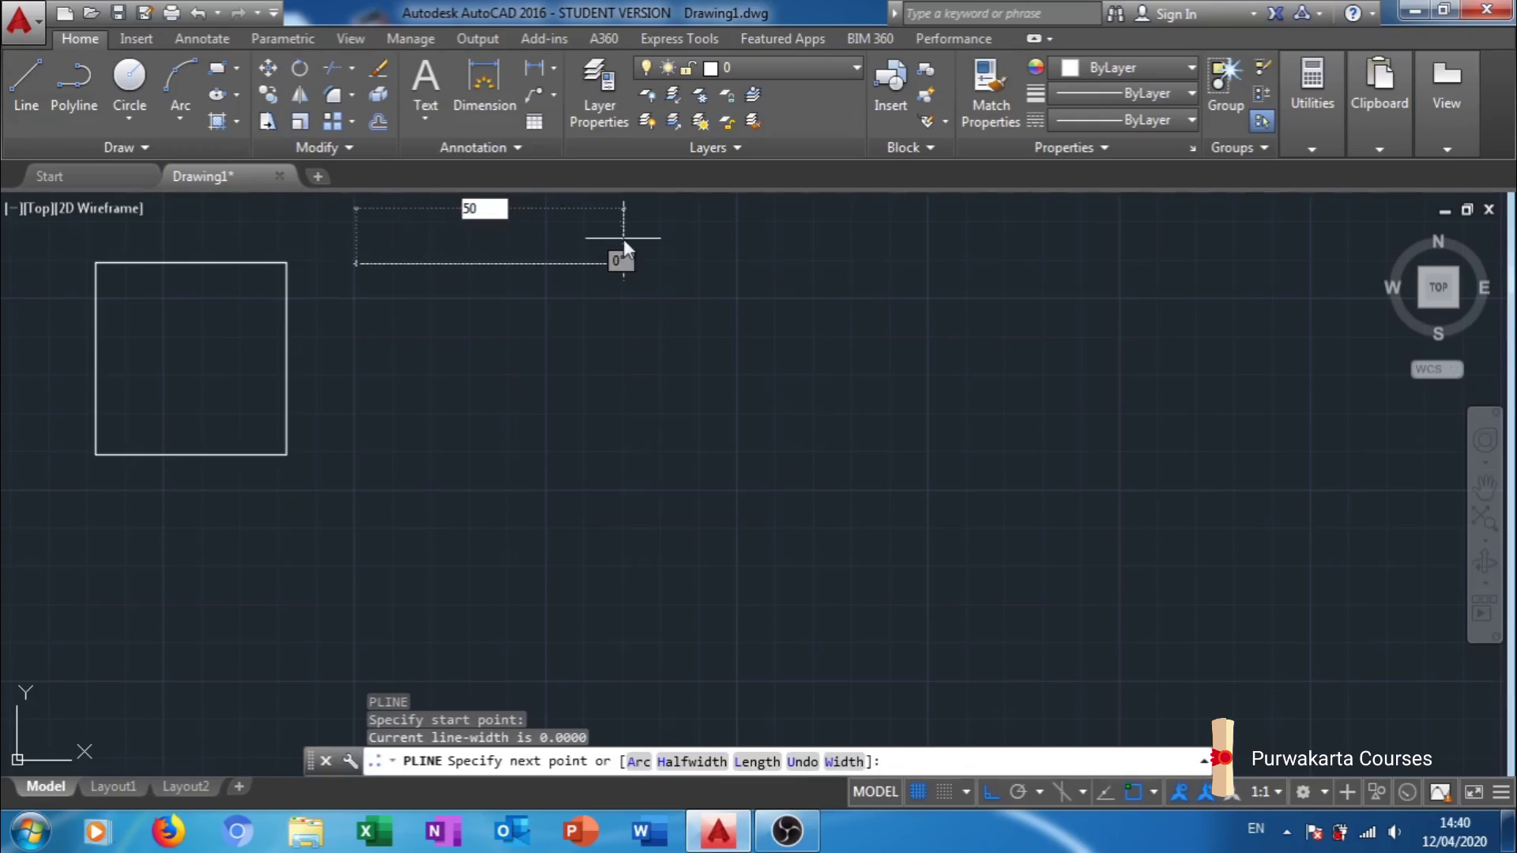
{"action": "key", "text": "Return"}
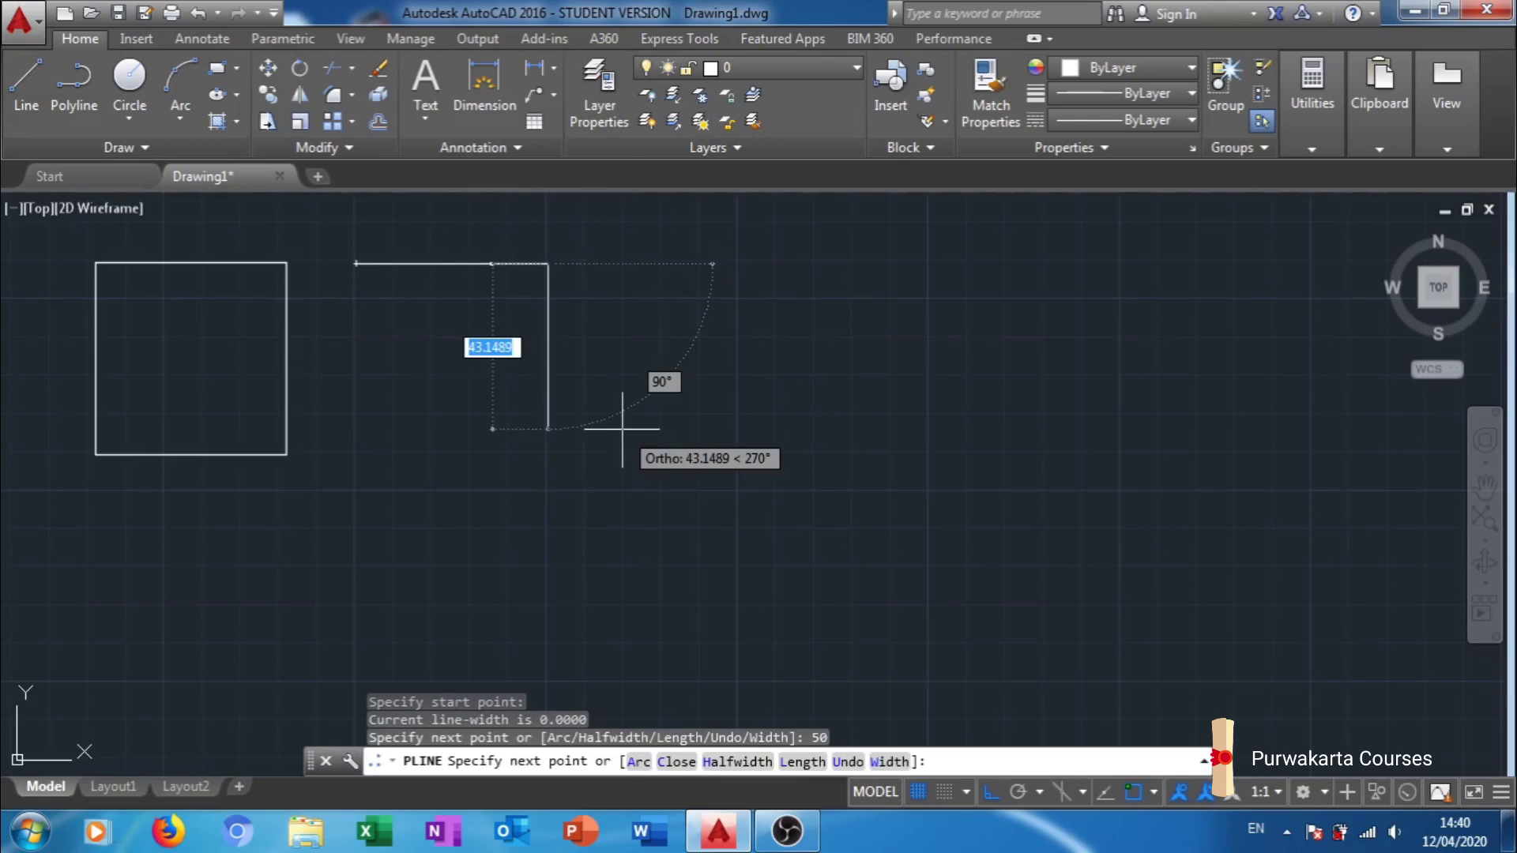
{"action": "type", "text": "50"}
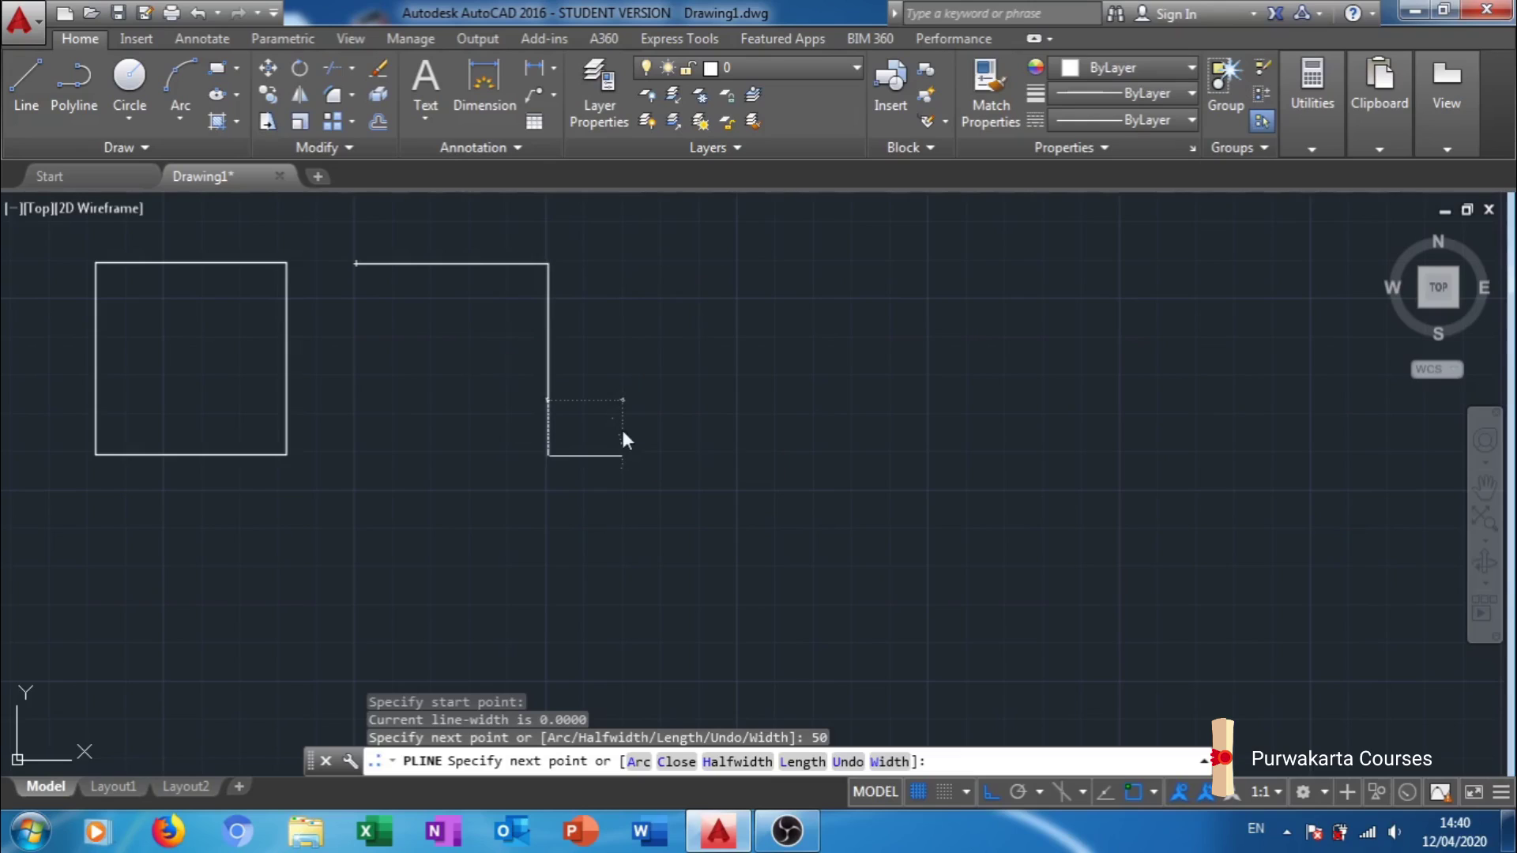
{"action": "key", "text": "Return"}
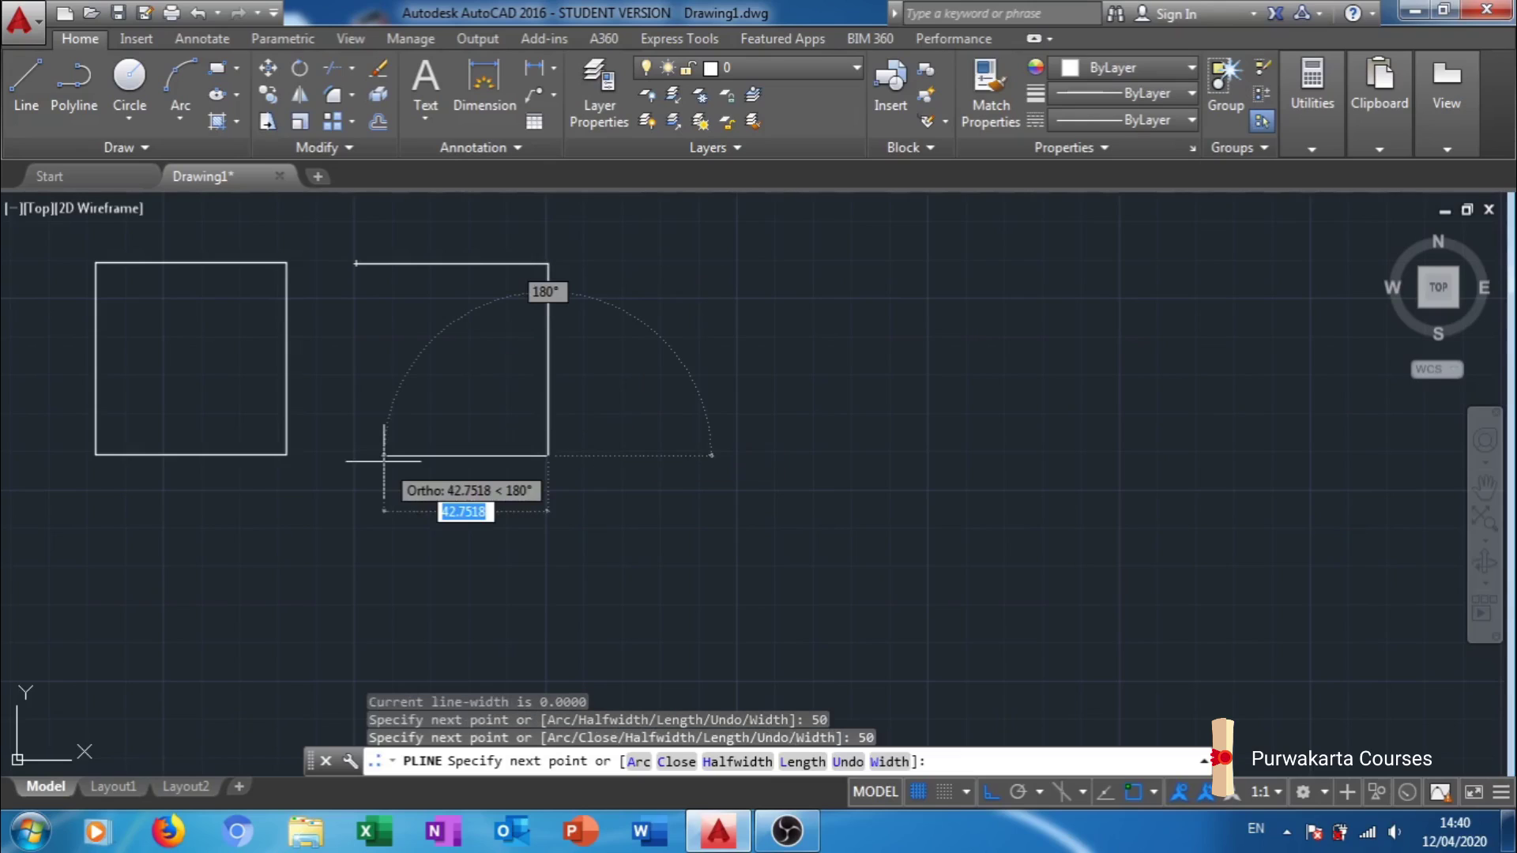
{"action": "type", "text": "50"}
{"action": "key", "text": "Return"}
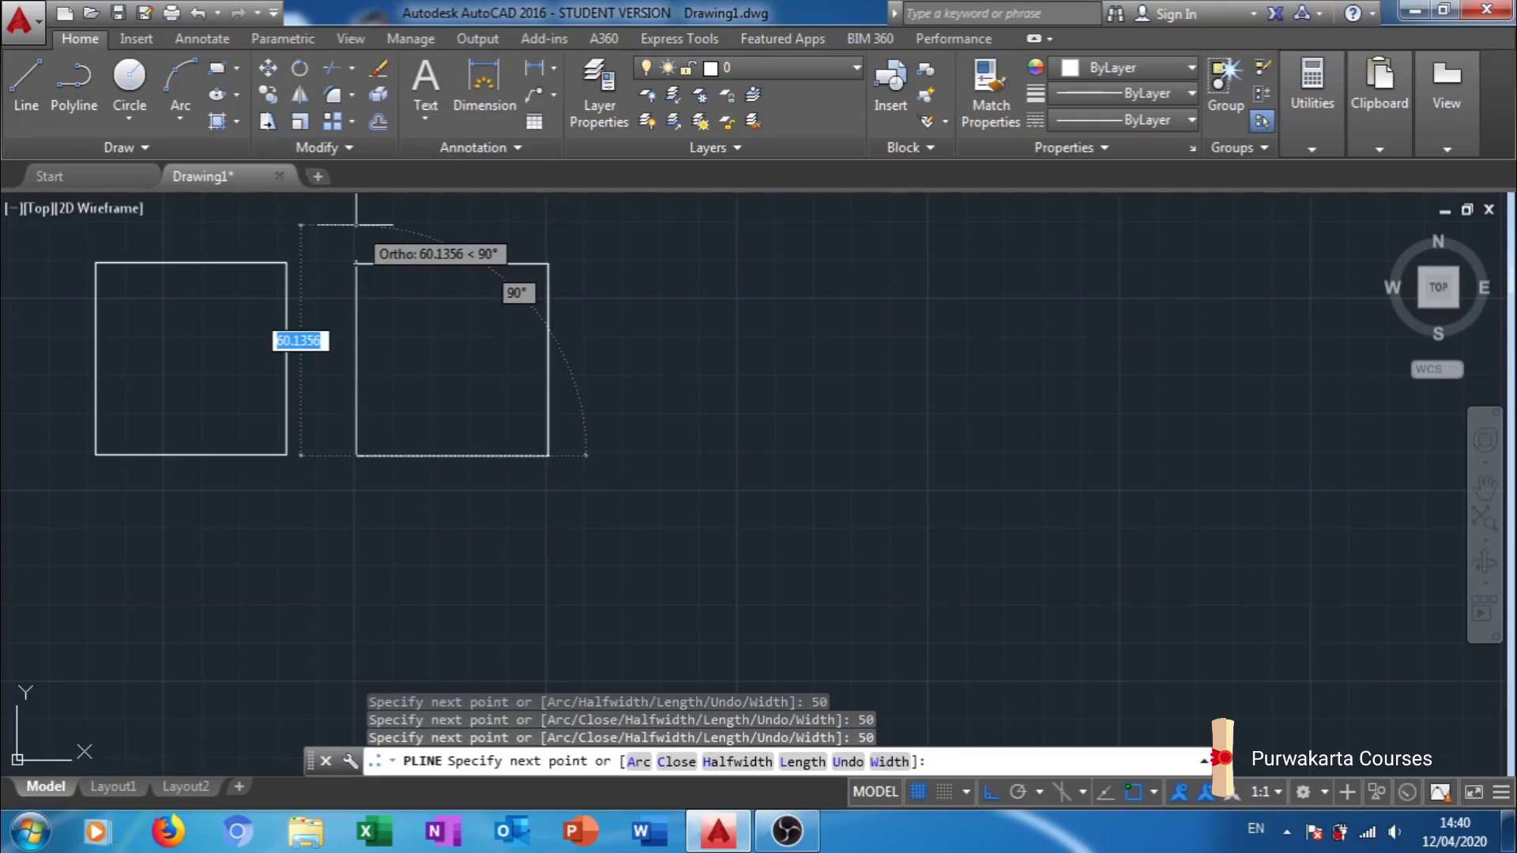
{"action": "type", "text": "c"}
{"action": "key", "text": "Return"}
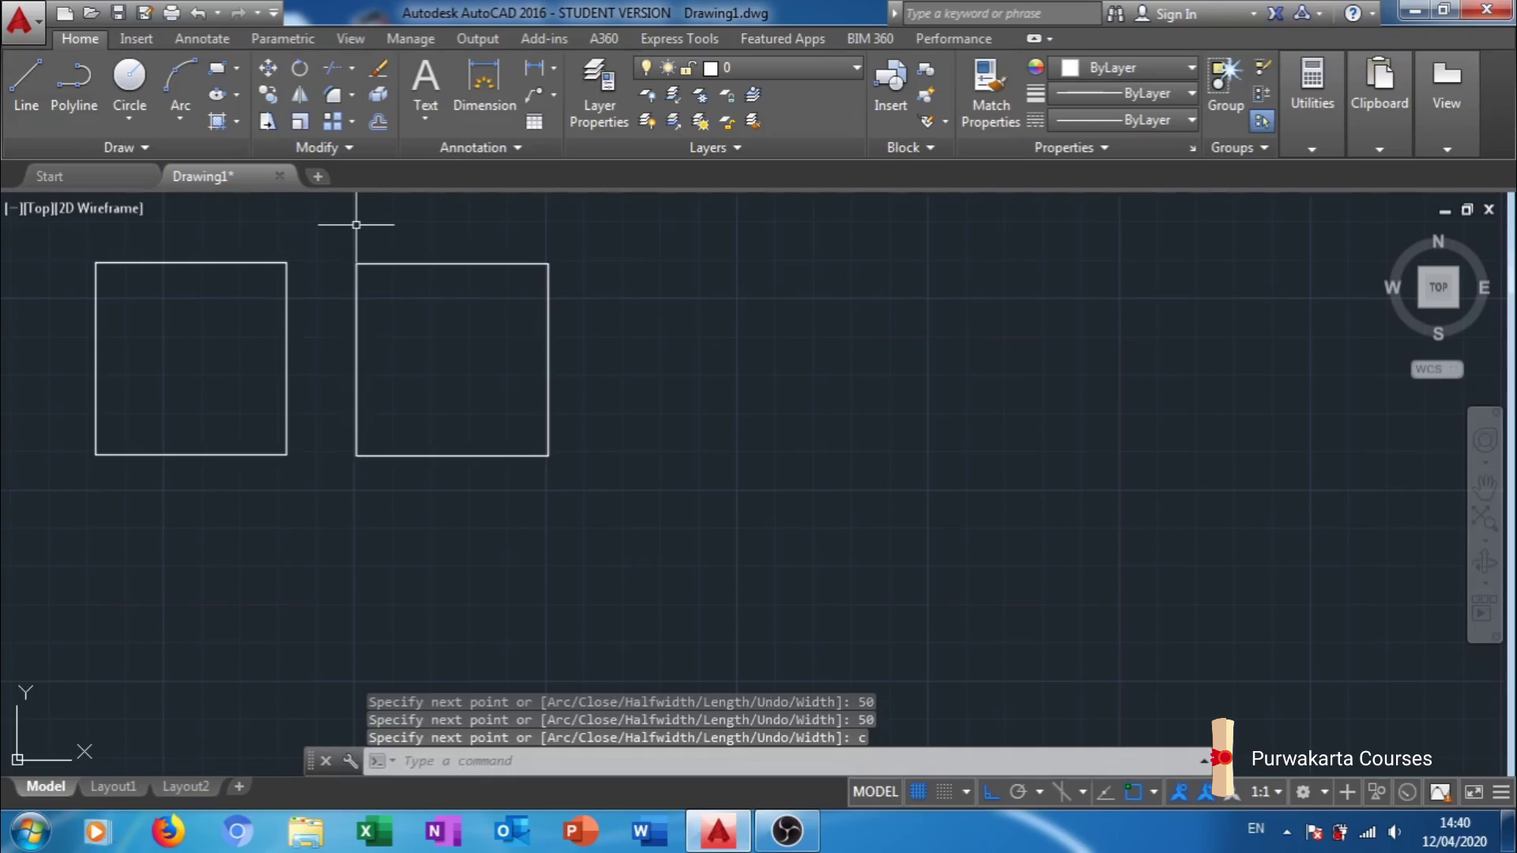
- Recentre the view on all four squares and select, then deselect, the two small squares
{"action": "middle_click_drag", "start_coordinate": [450, 335], "coordinate": [1082, 294]}
{"action": "scroll", "coordinate": [1082, 294], "scroll_direction": "down", "scroll_amount": 2}
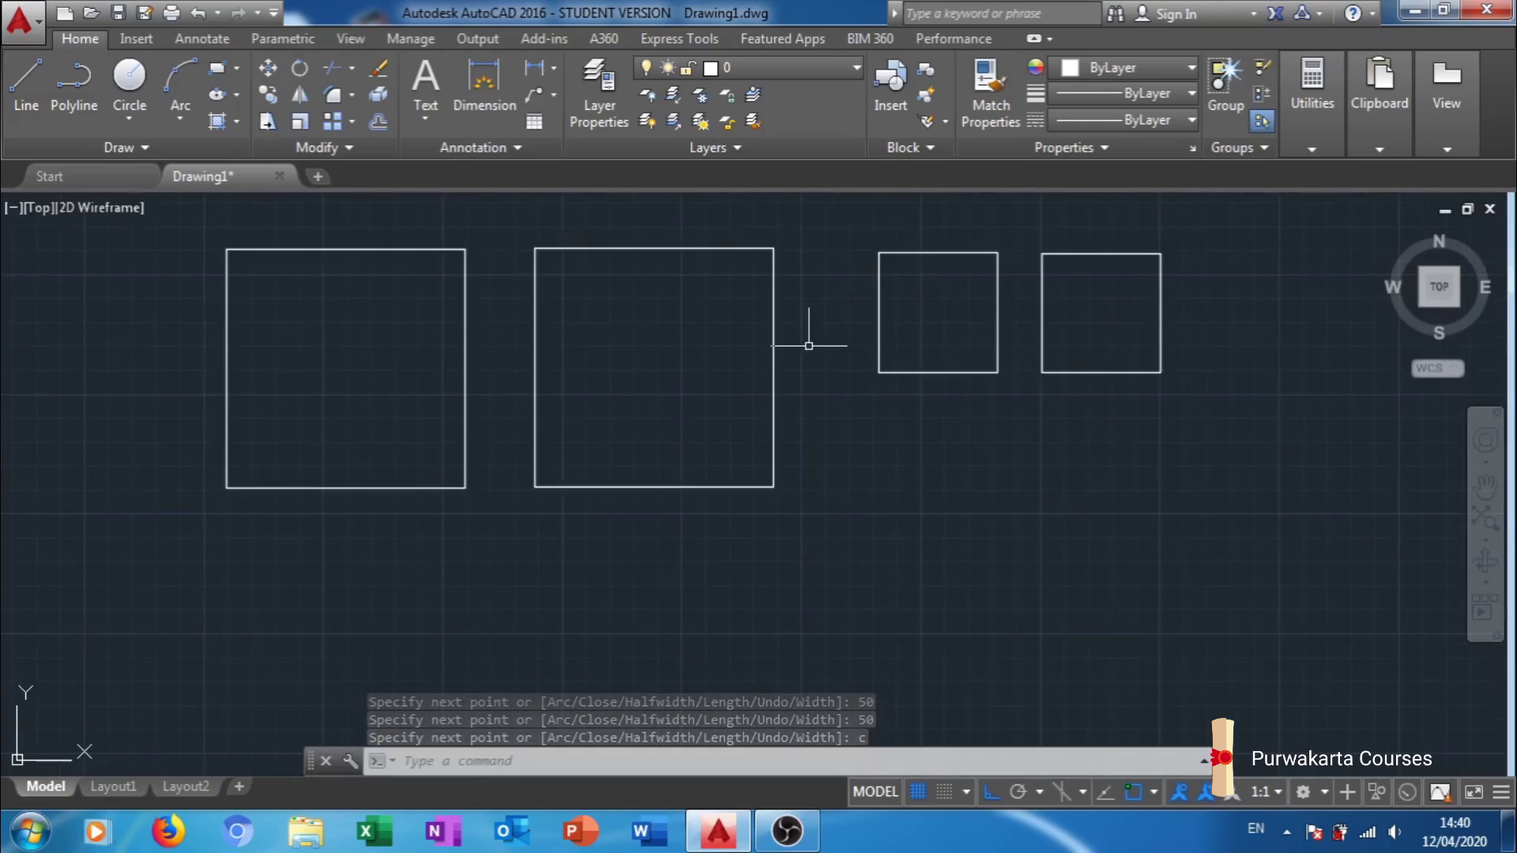
{"action": "middle_click_drag", "start_coordinate": [808, 345], "coordinate": [864, 378]}
{"action": "left_click", "coordinate": [1294, 247]}
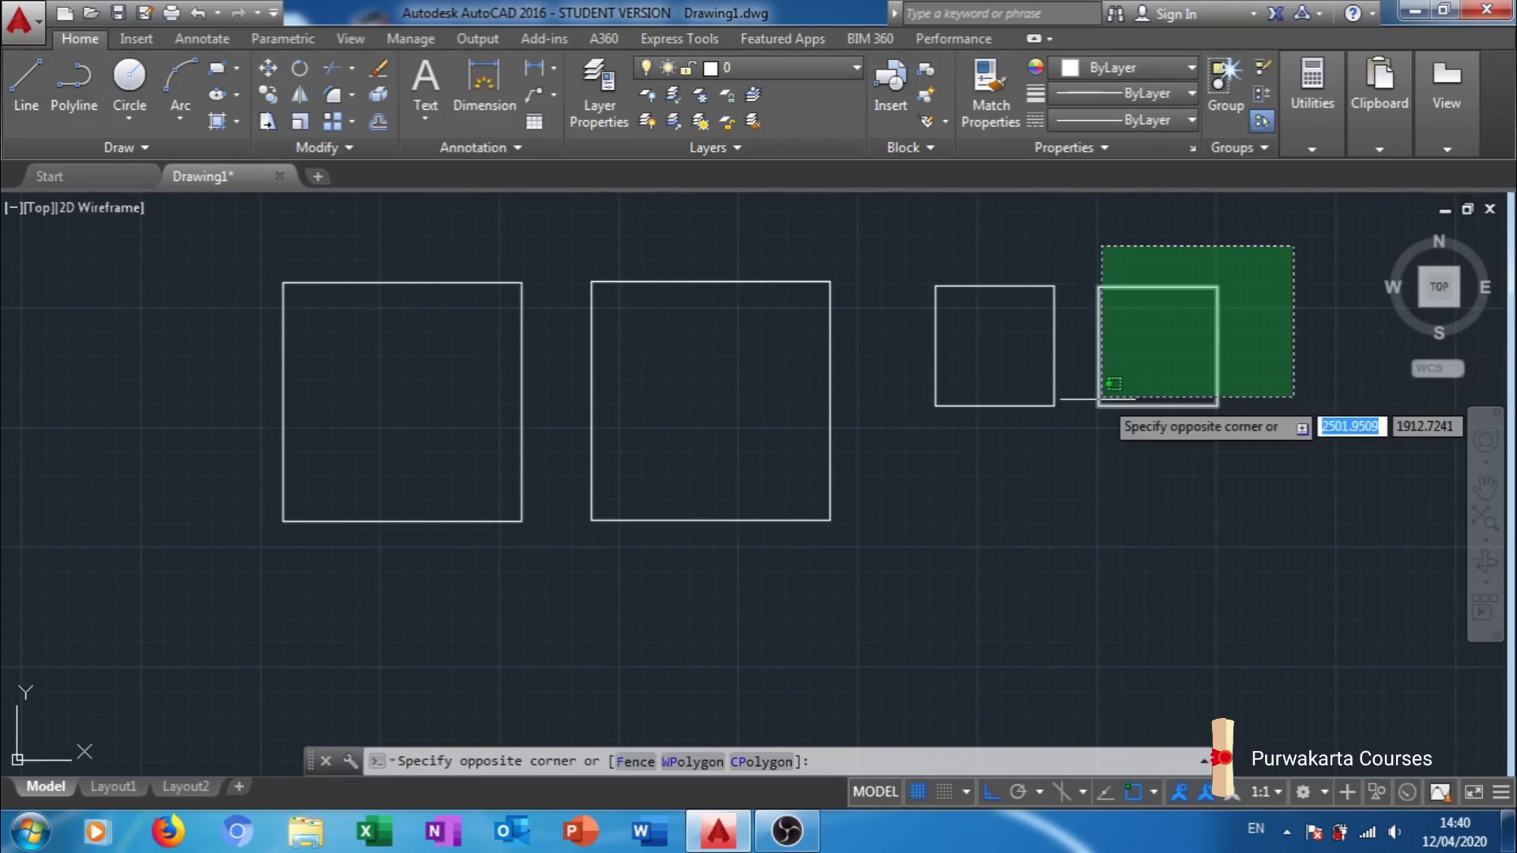
{"action": "left_click", "coordinate": [1085, 411]}
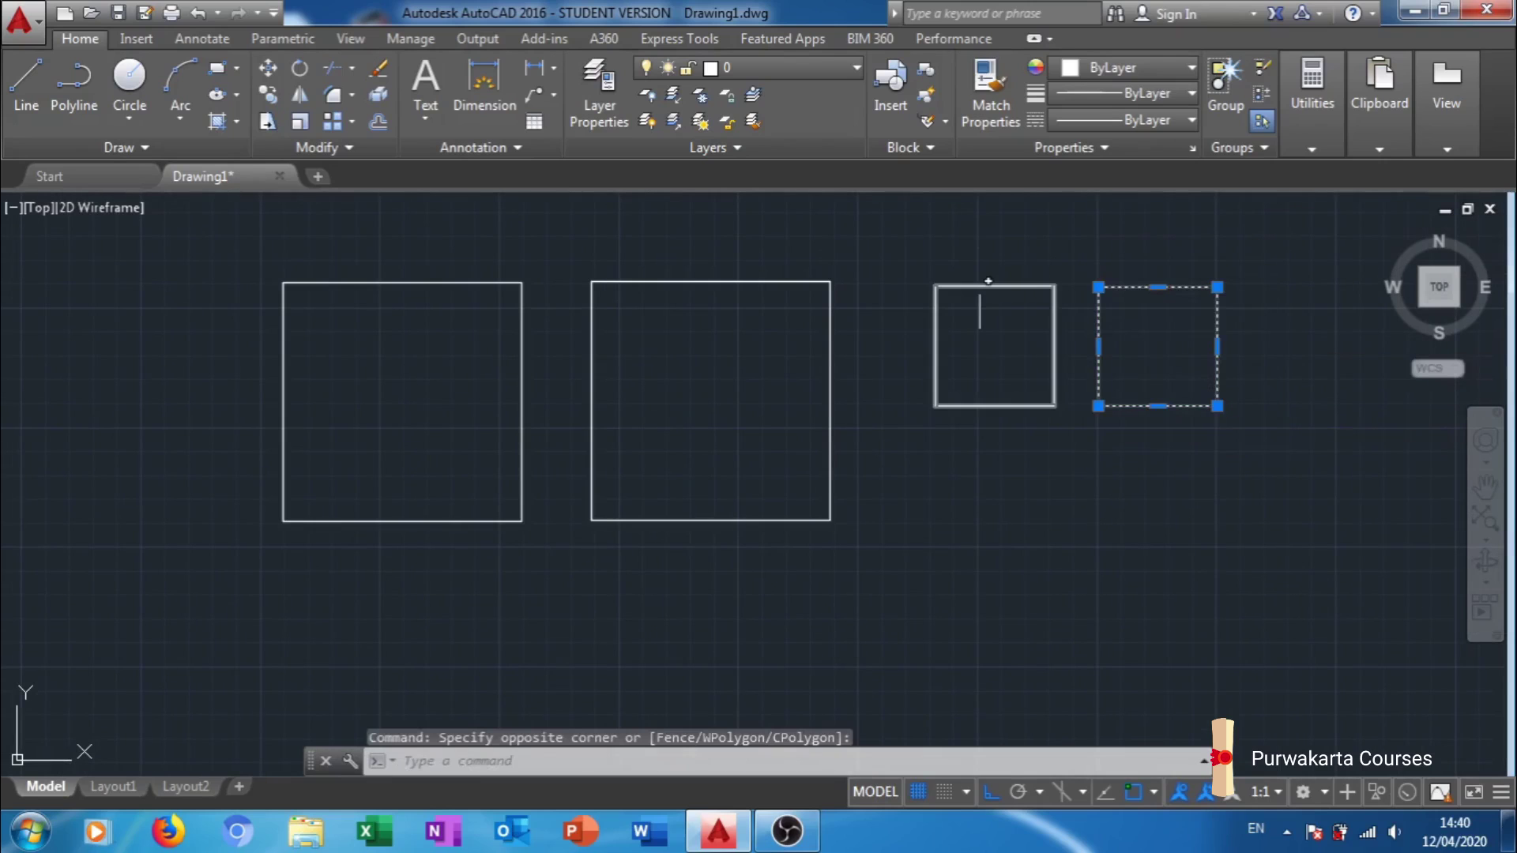
{"action": "left_click", "coordinate": [980, 285]}
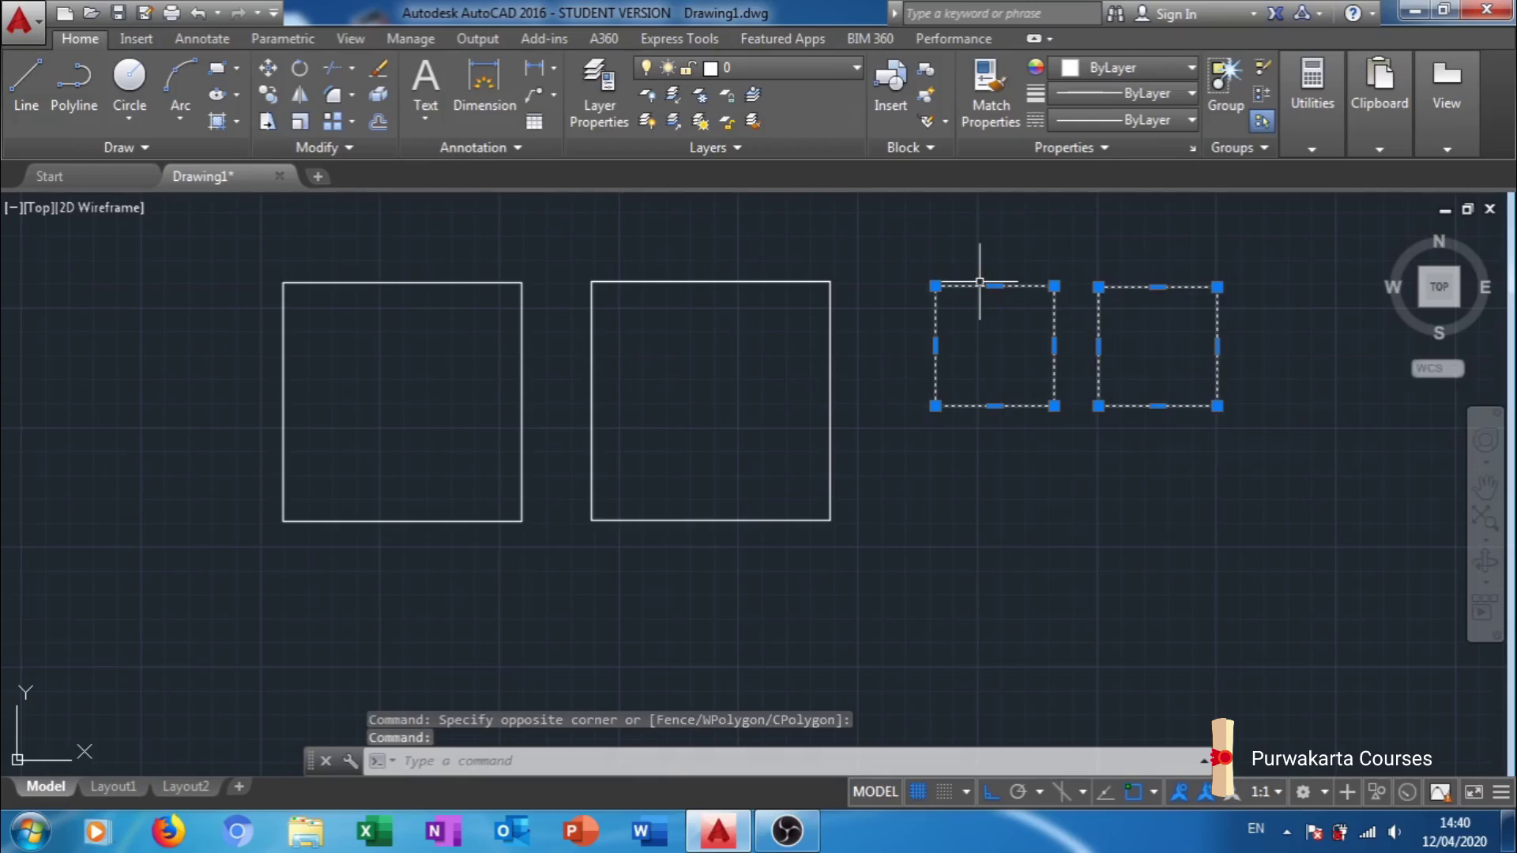
{"action": "key", "text": "Escape"}
{"action": "left_click", "coordinate": [1160, 288]}
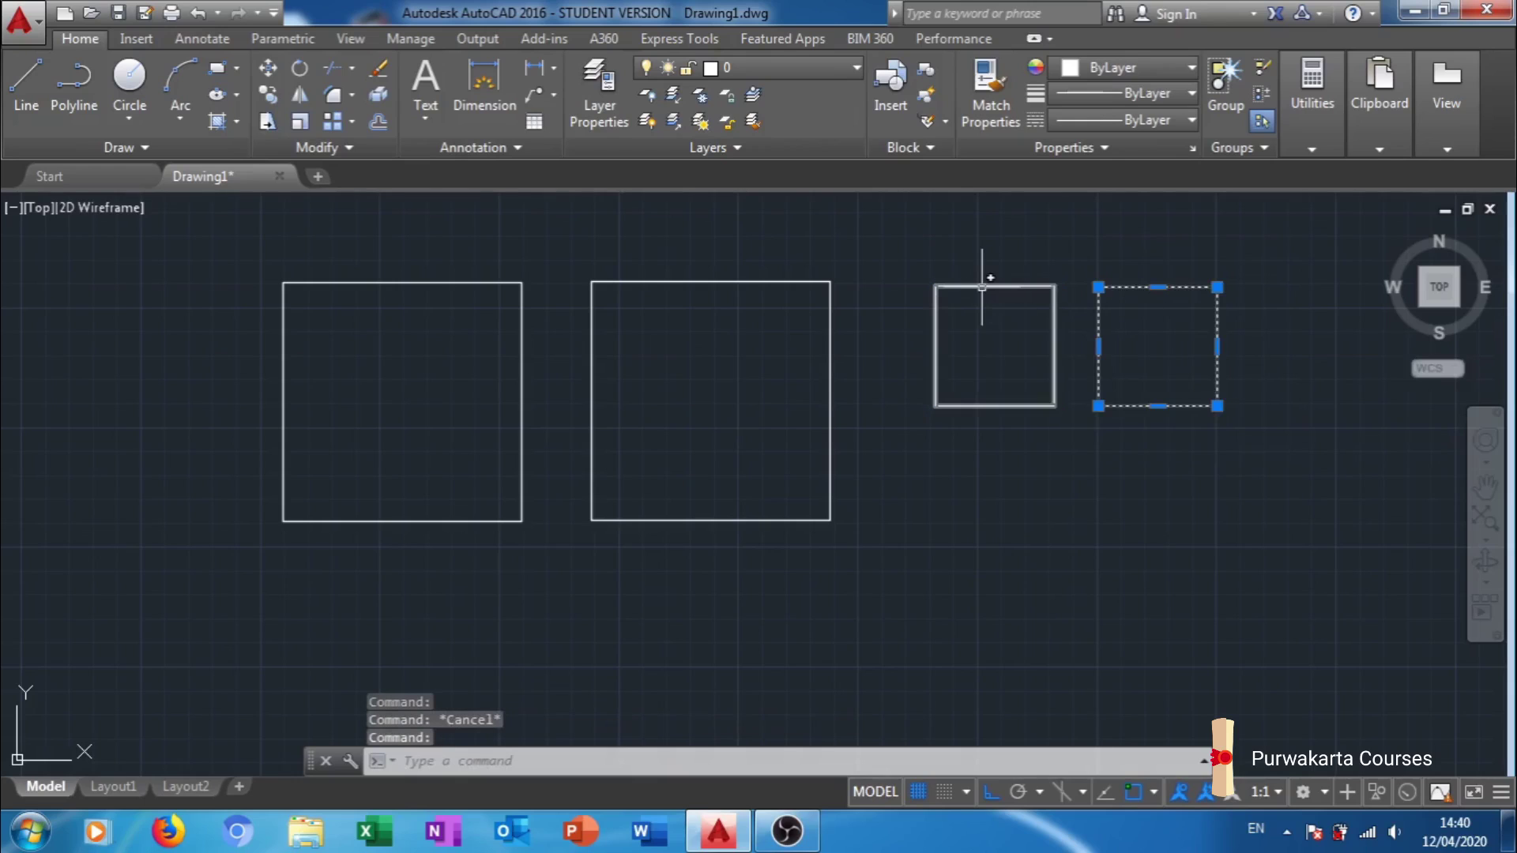
{"action": "key", "text": "Escape"}
- Select and deselect edges of the two large squares, then pan to empty space
{"action": "left_click", "coordinate": [799, 283]}
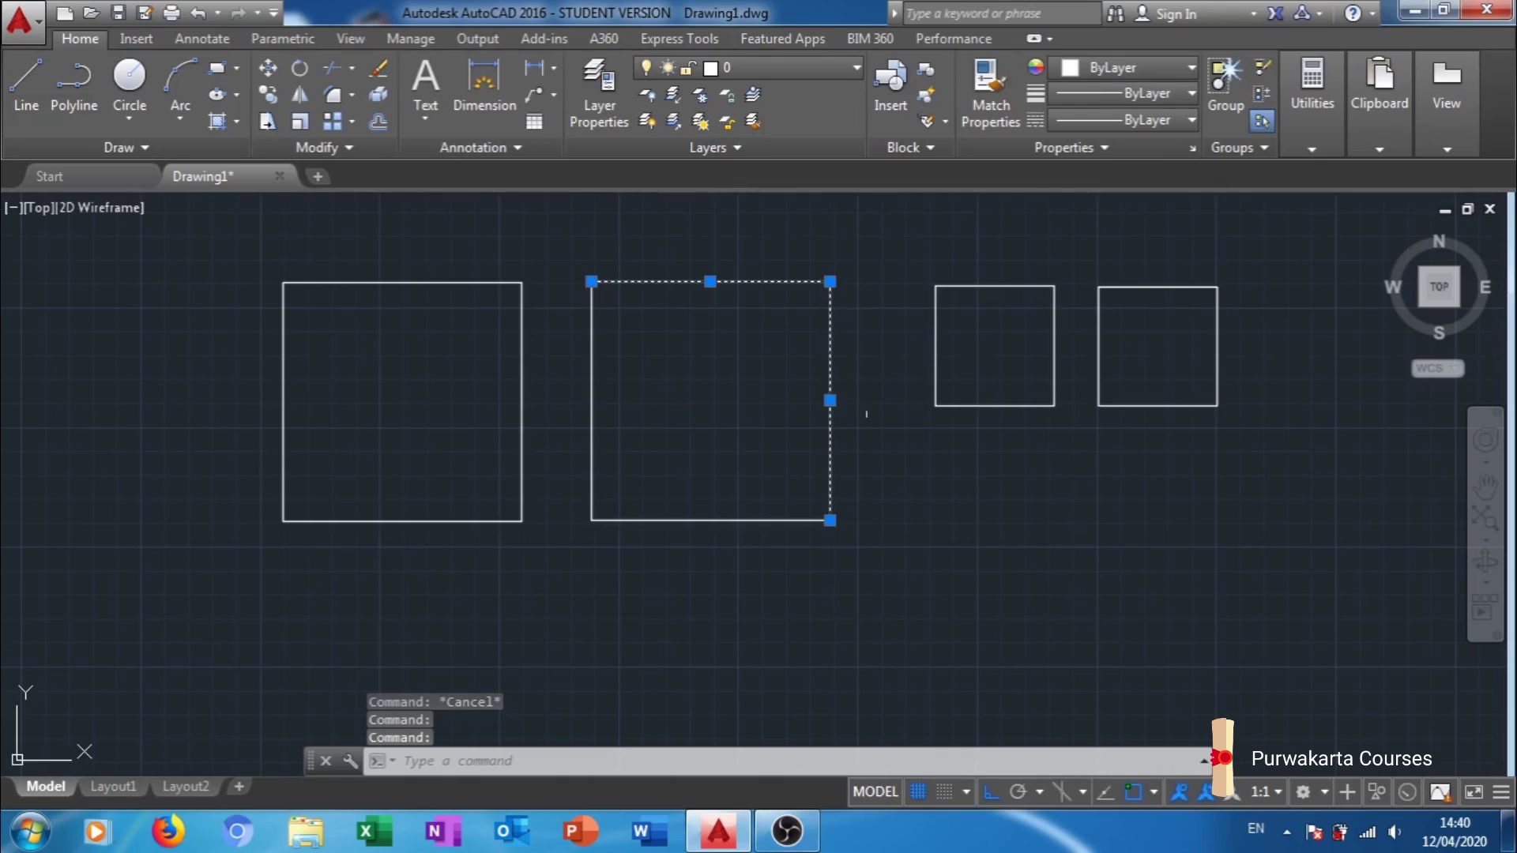
{"action": "key", "text": "Escape"}
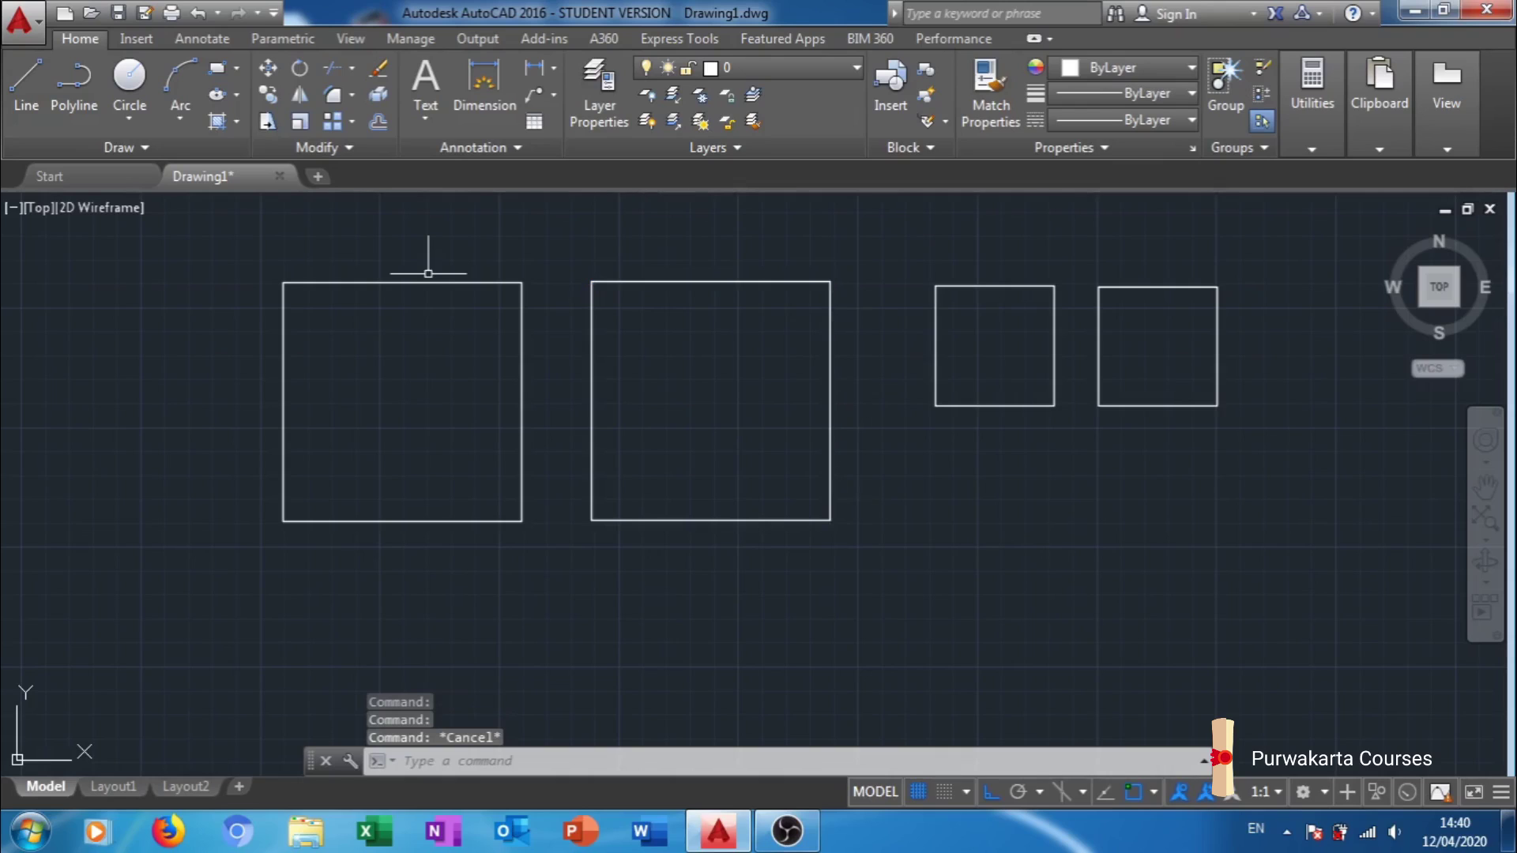
{"action": "left_click", "coordinate": [429, 279]}
{"action": "left_click", "coordinate": [286, 385]}
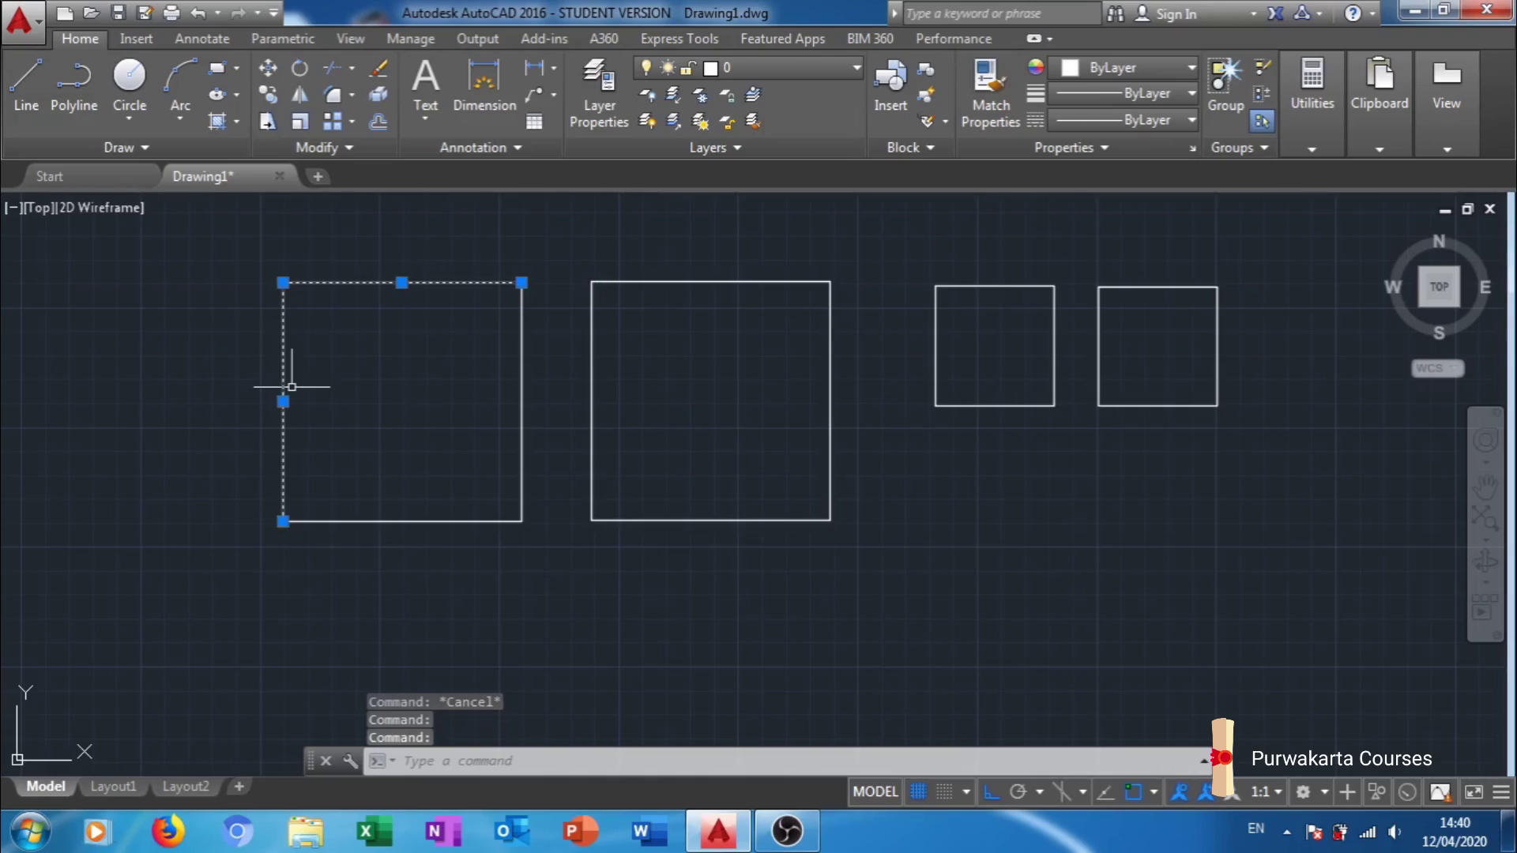
{"action": "key", "text": "Escape"}
{"action": "mouse_move", "coordinate": [820, 560]}
{"action": "middle_mouse_down"}
{"action": "mouse_move", "coordinate": [749, 474]}
{"action": "mouse_move", "coordinate": [424, 477]}
{"action": "middle_mouse_up"}
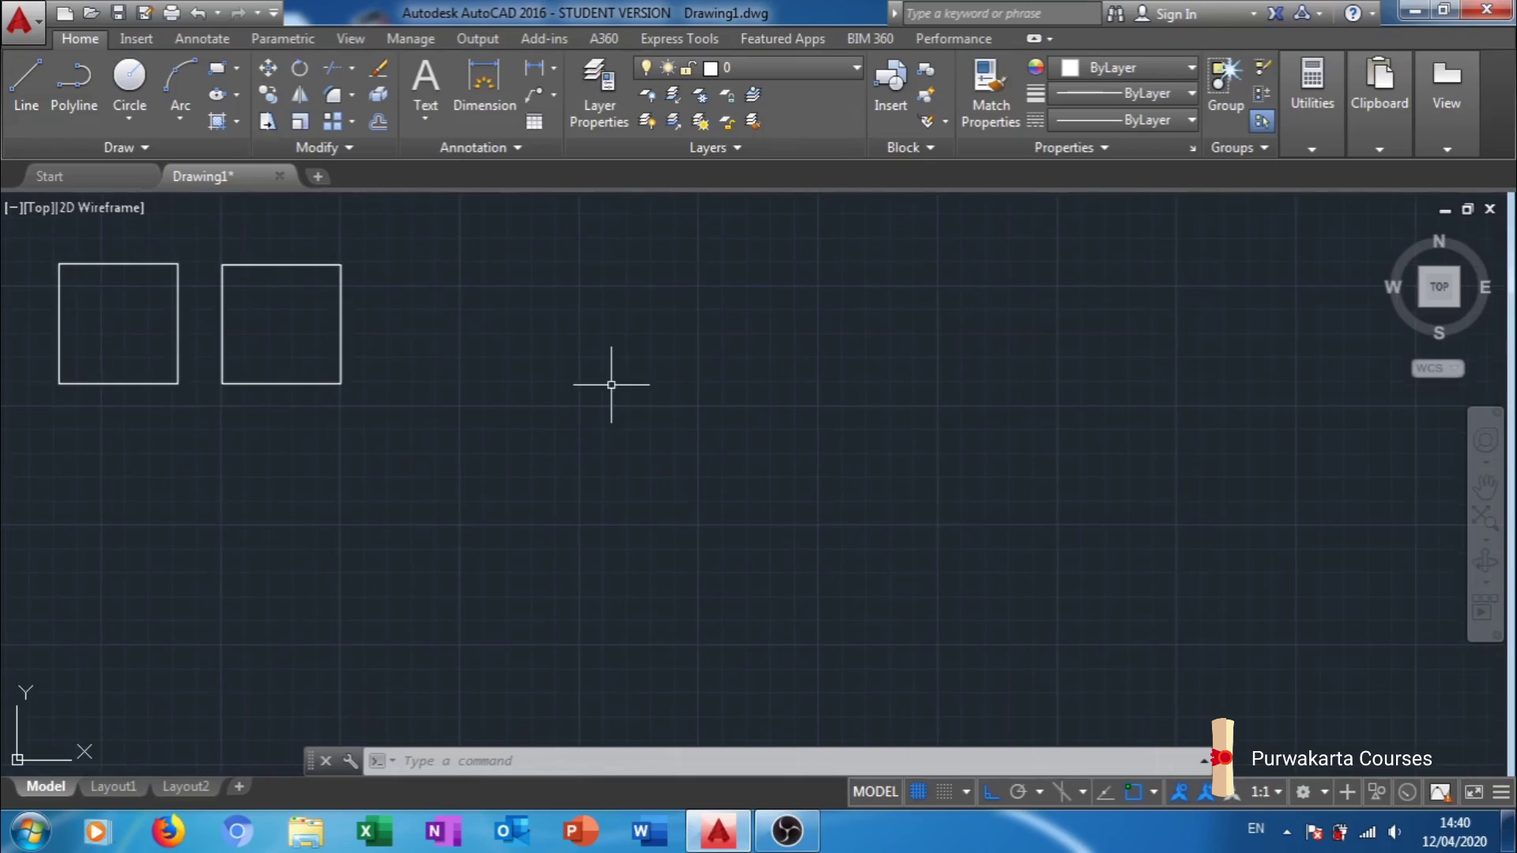
{"action": "type", "text": "l"}
{"action": "key", "text": "Return"}
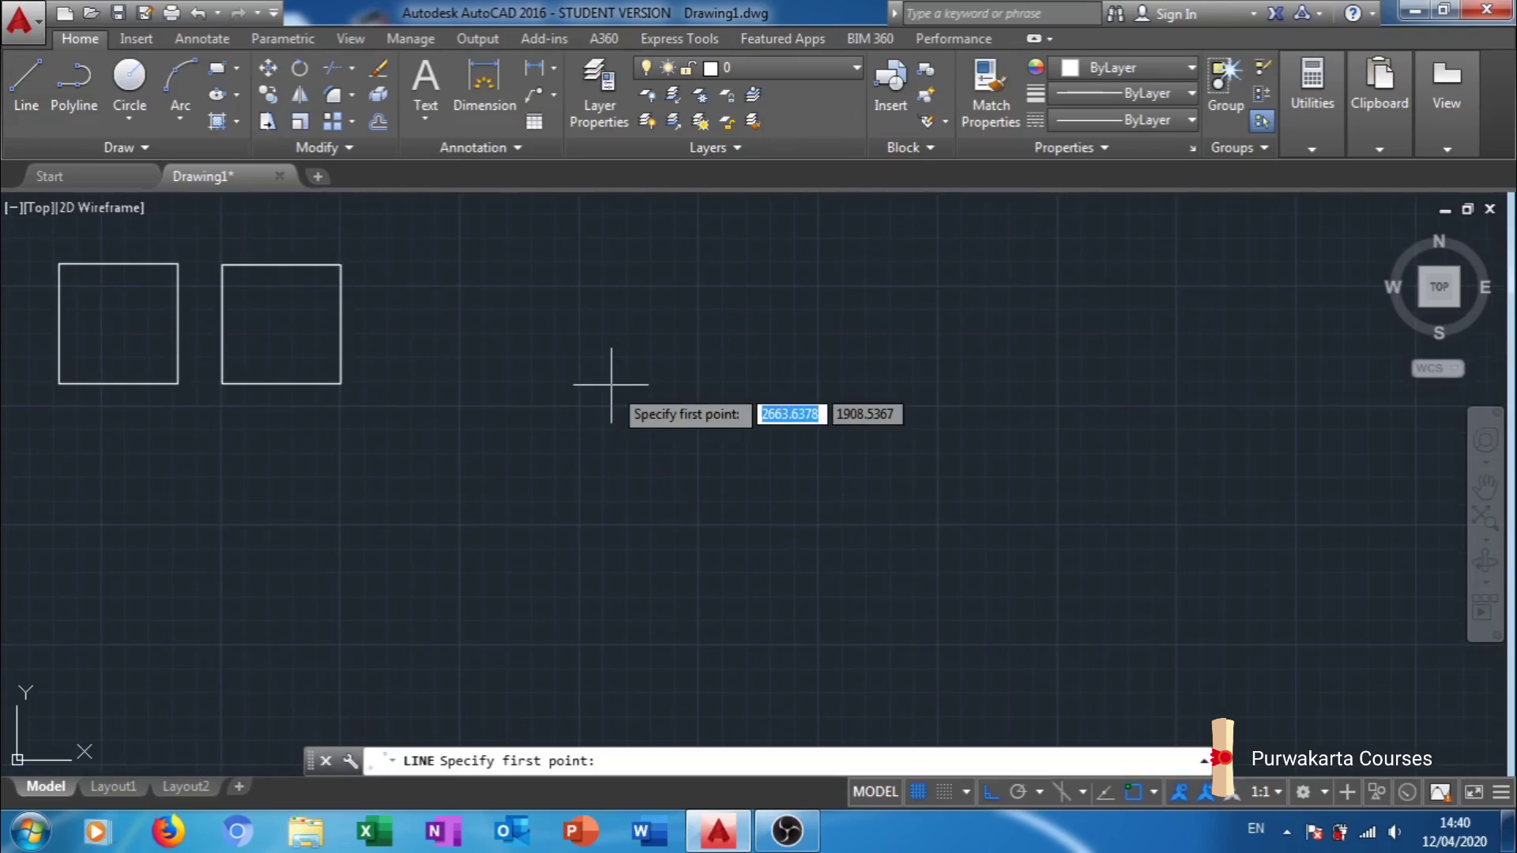
{"action": "left_click", "coordinate": [604, 514]}
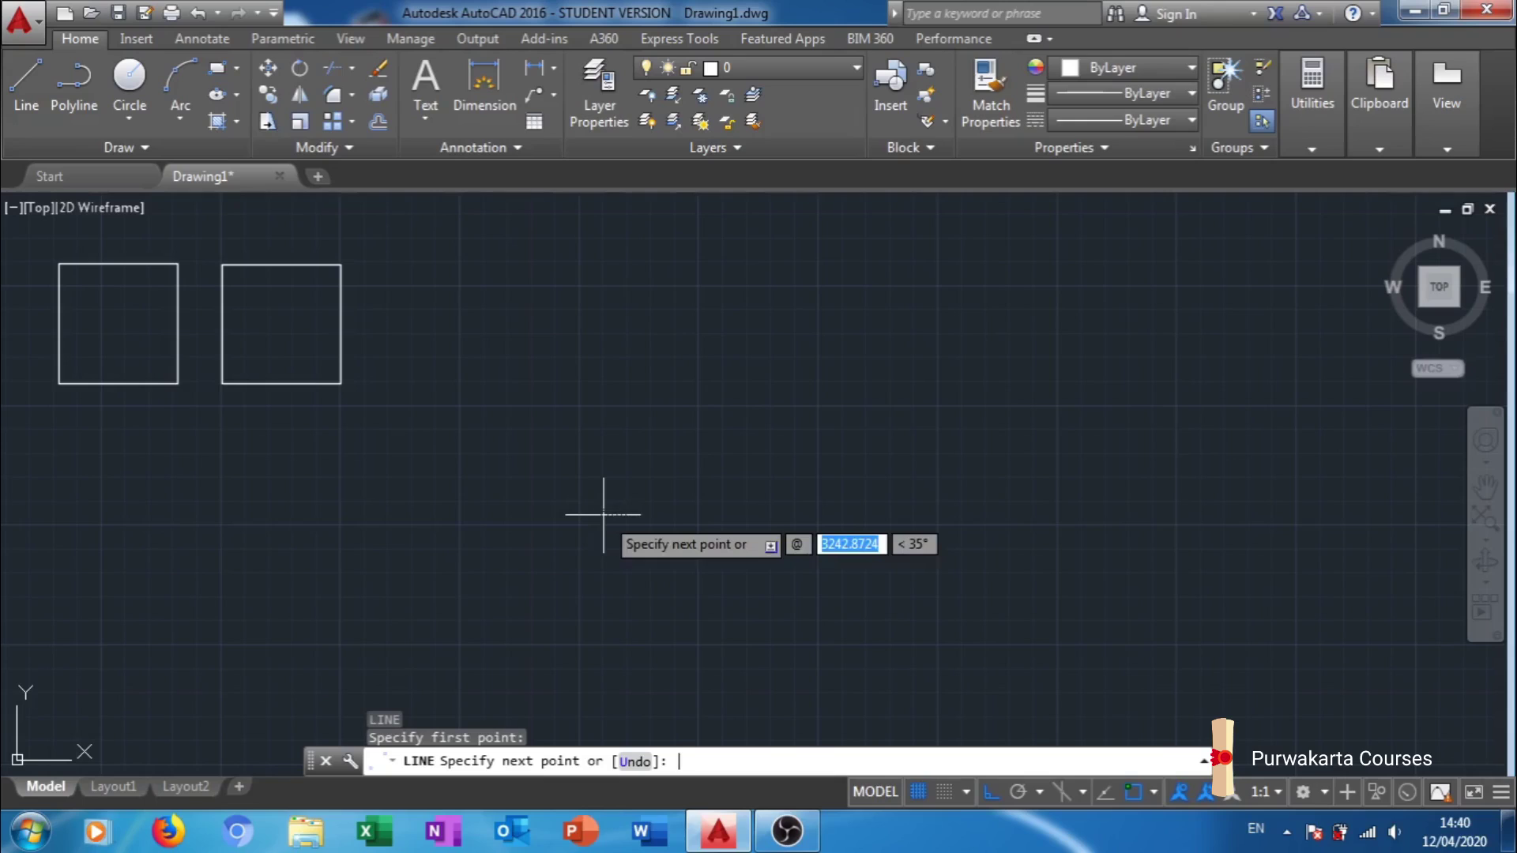
{"action": "type", "text": "100"}
{"action": "key", "text": "Tab"}
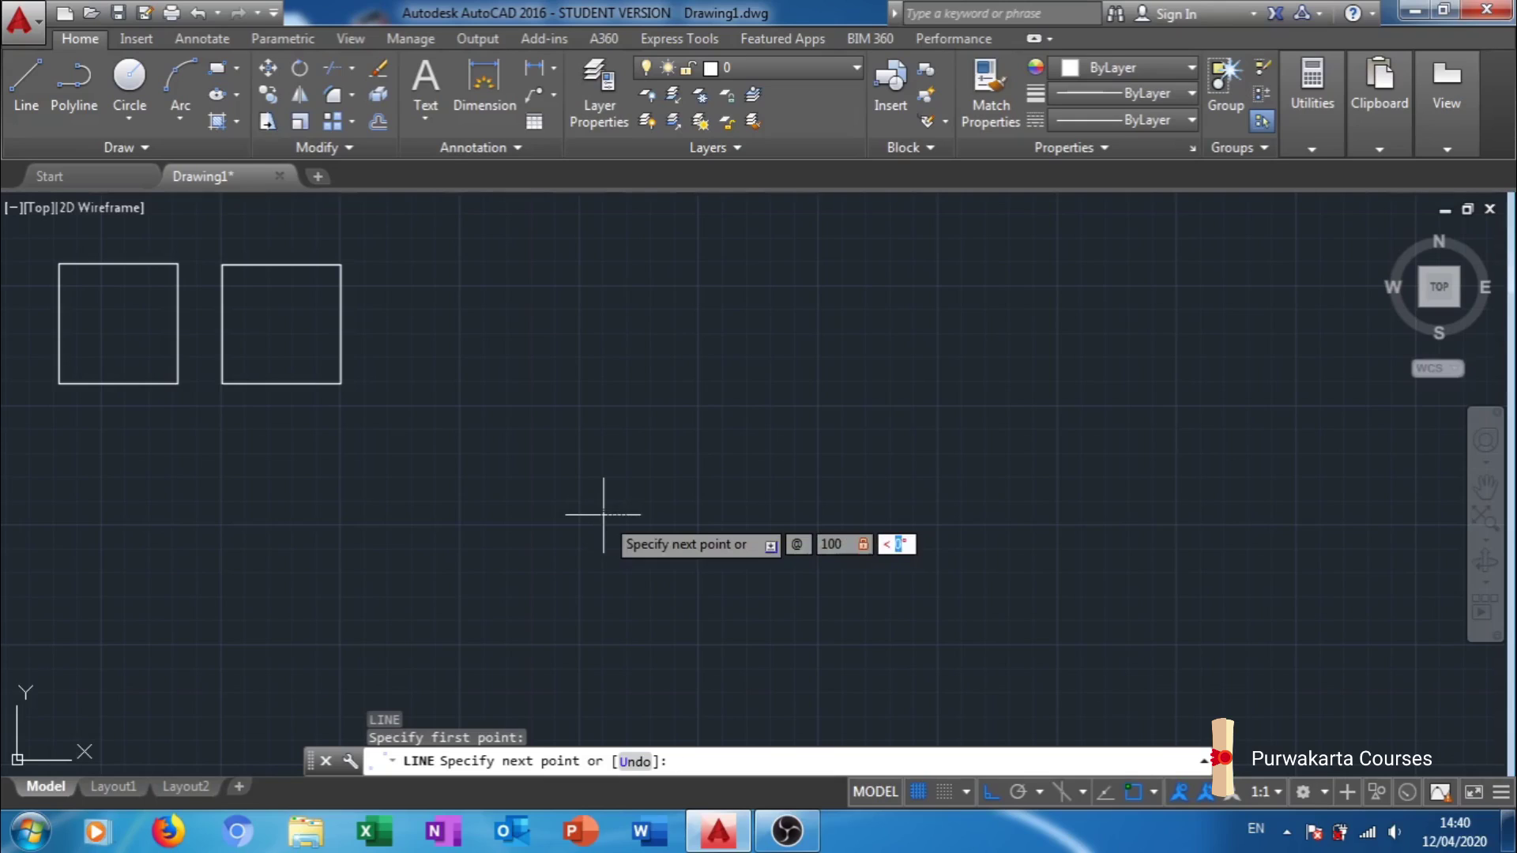
{"action": "type", "text": "45"}
{"action": "key", "text": "Return"}
{"action": "key", "text": "Return"}
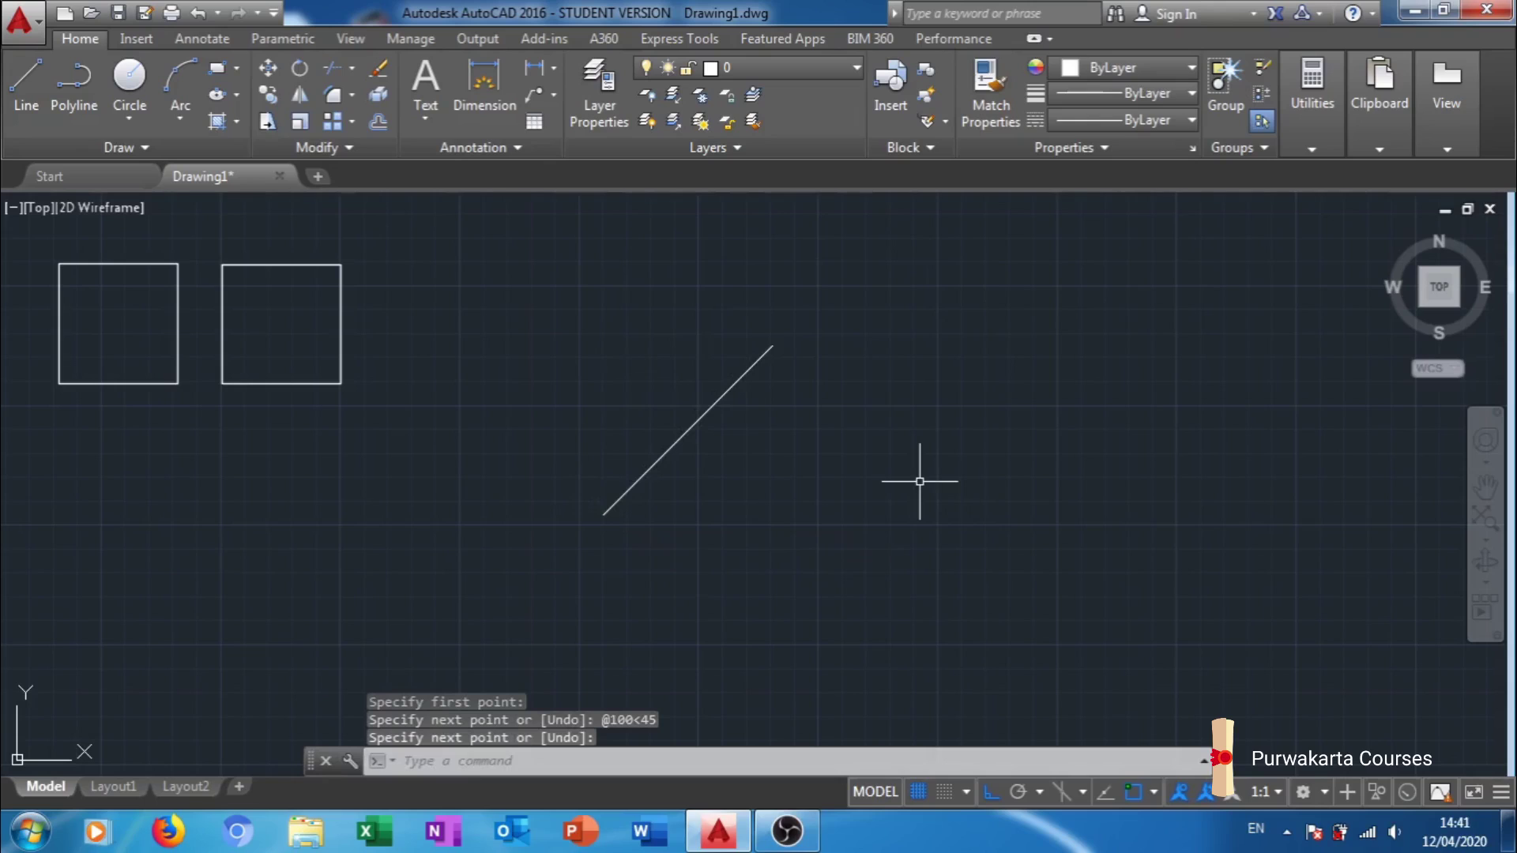
{"action": "key", "text": "Return"}
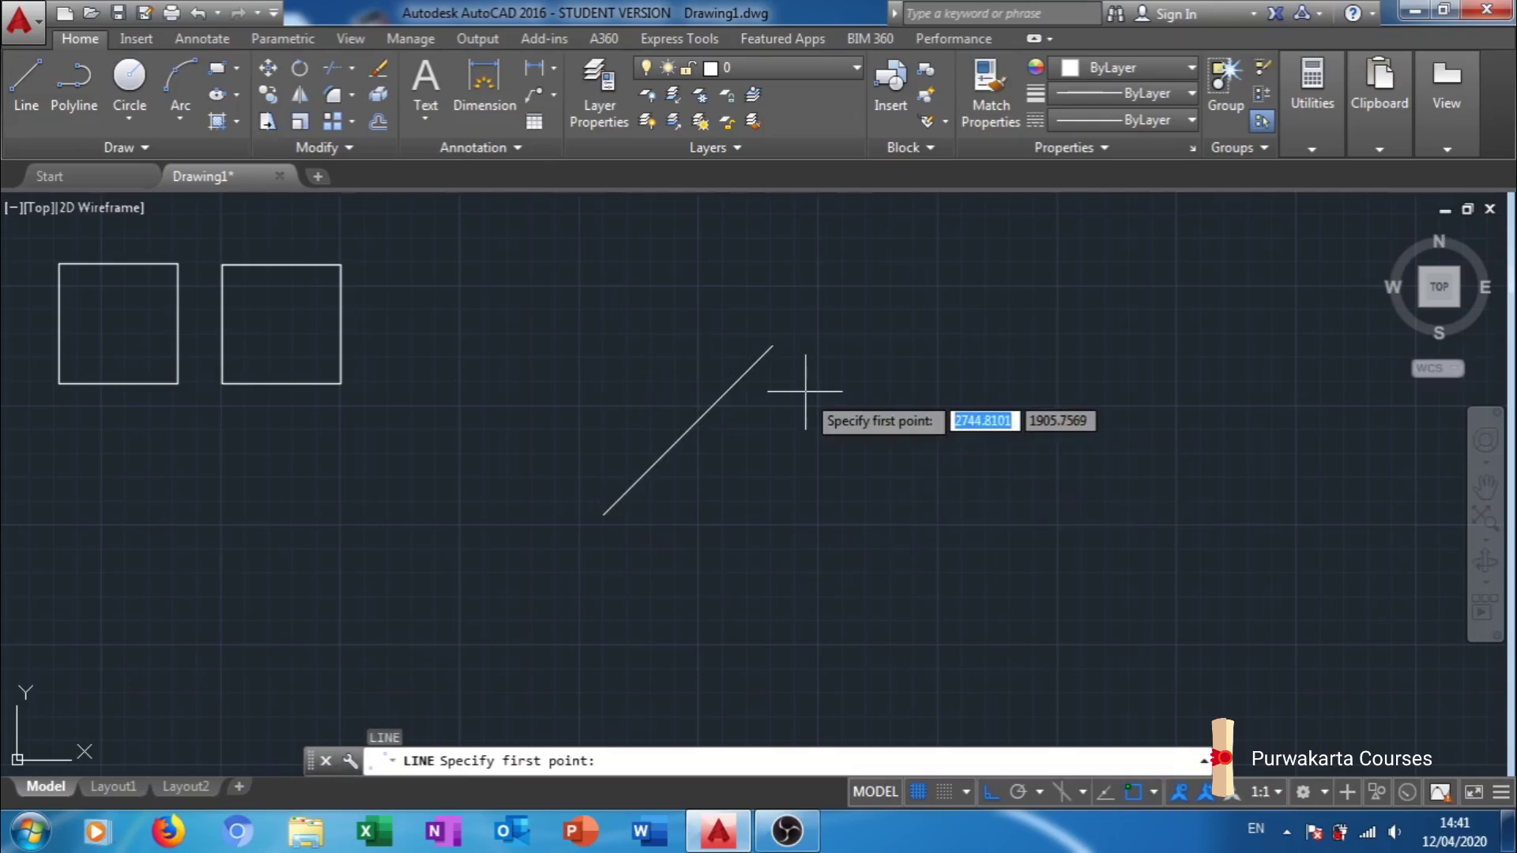
- Draw a 100-unit line at 125°
{"action": "left_click", "coordinate": [868, 342]}
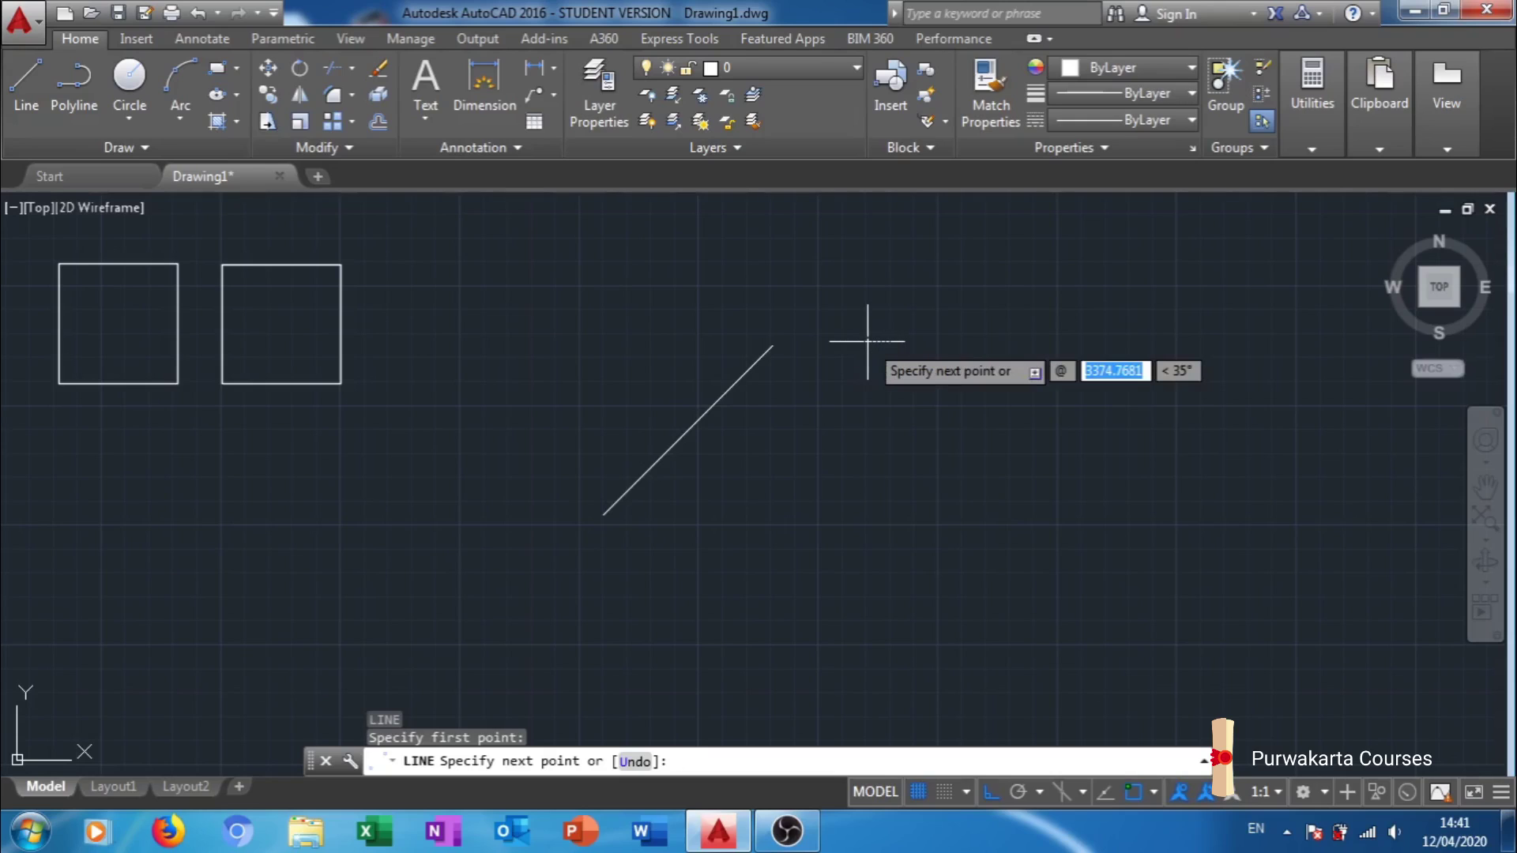
{"action": "type", "text": "100"}
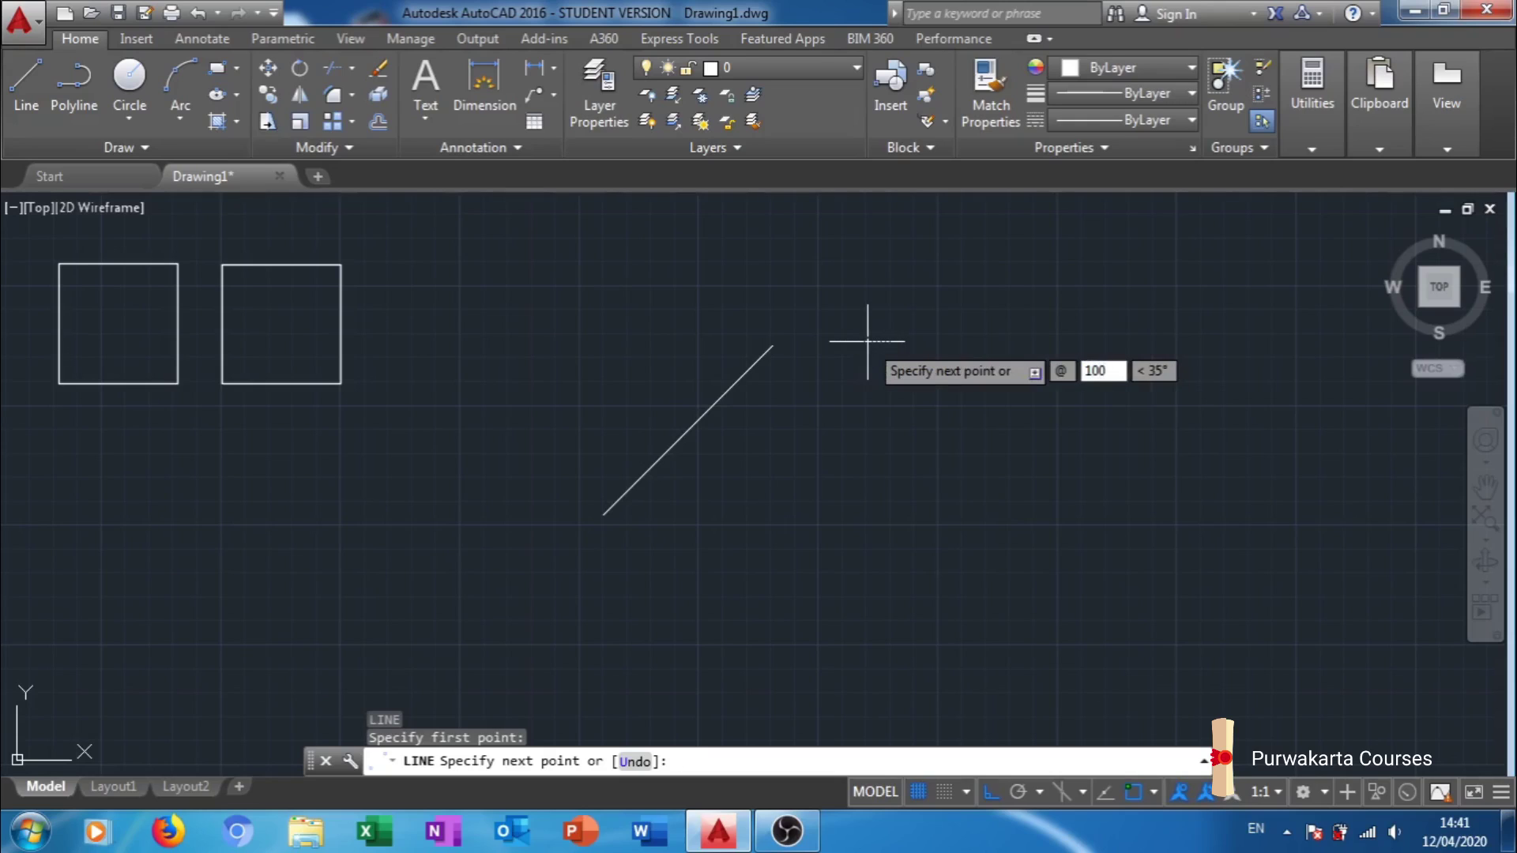
{"action": "key", "text": "Tab"}
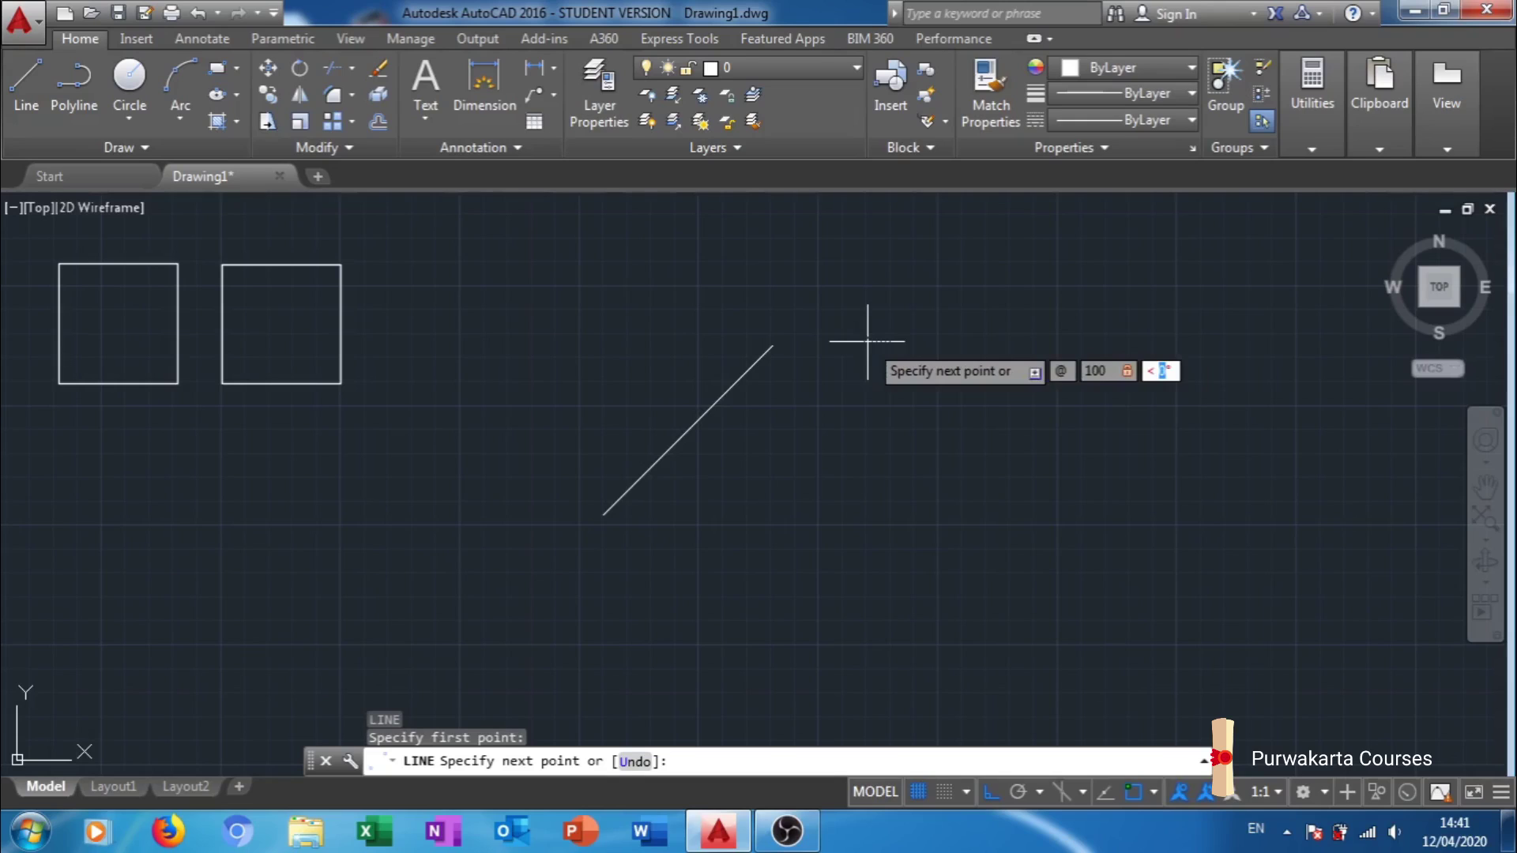
{"action": "type", "text": "12"}
{"action": "type", "text": "5"}
{"action": "key", "text": "Return"}
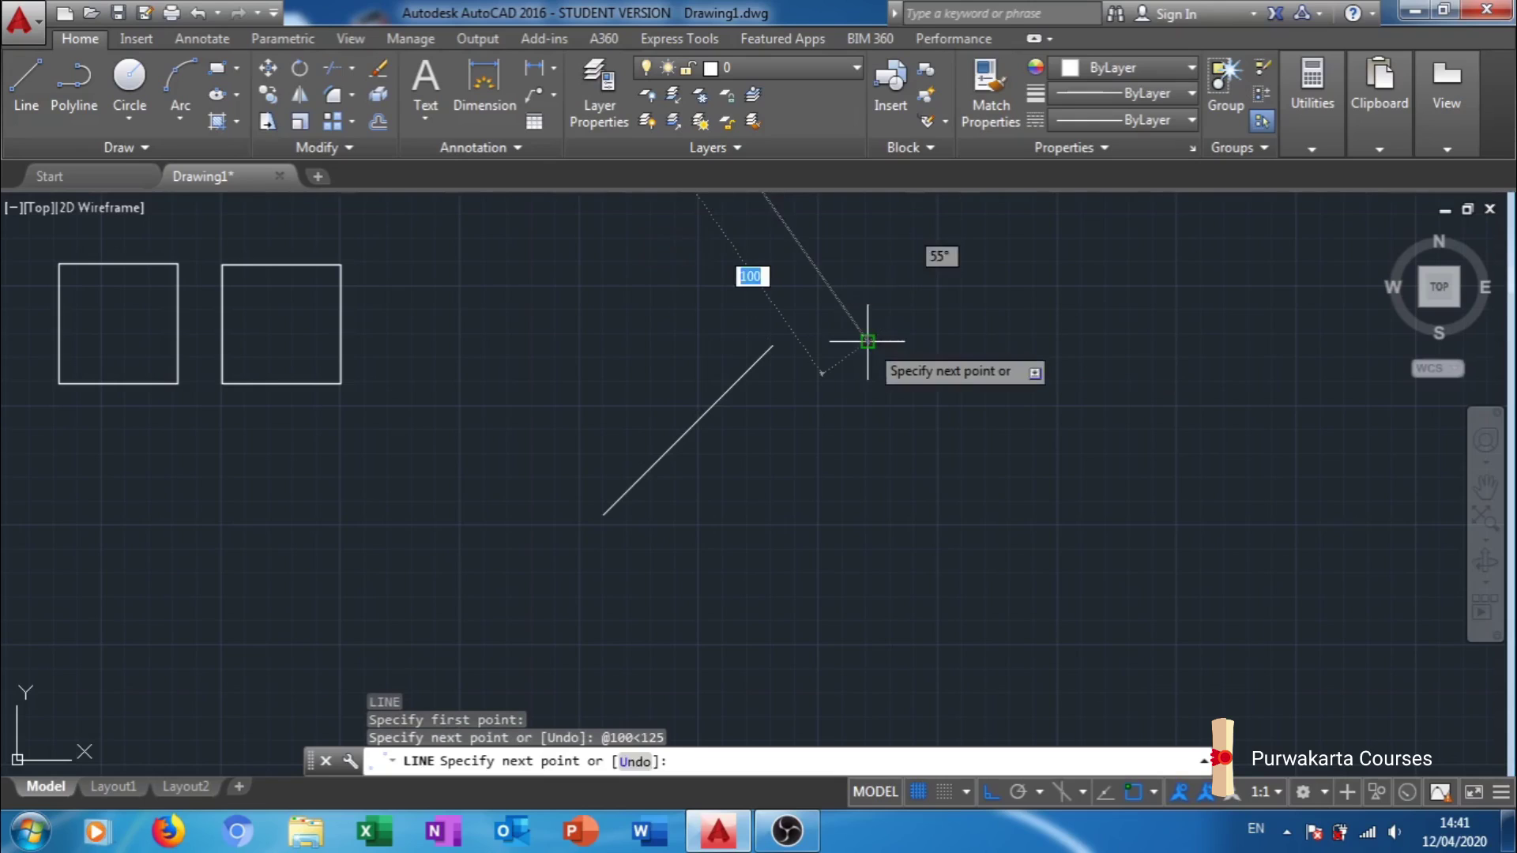
{"action": "key", "text": "Return"}
{"action": "mouse_move", "coordinate": [830, 417]}
{"action": "middle_mouse_down"}
{"action": "mouse_move", "coordinate": [868, 607]}
{"action": "mouse_move", "coordinate": [844, 543]}
{"action": "middle_mouse_up"}
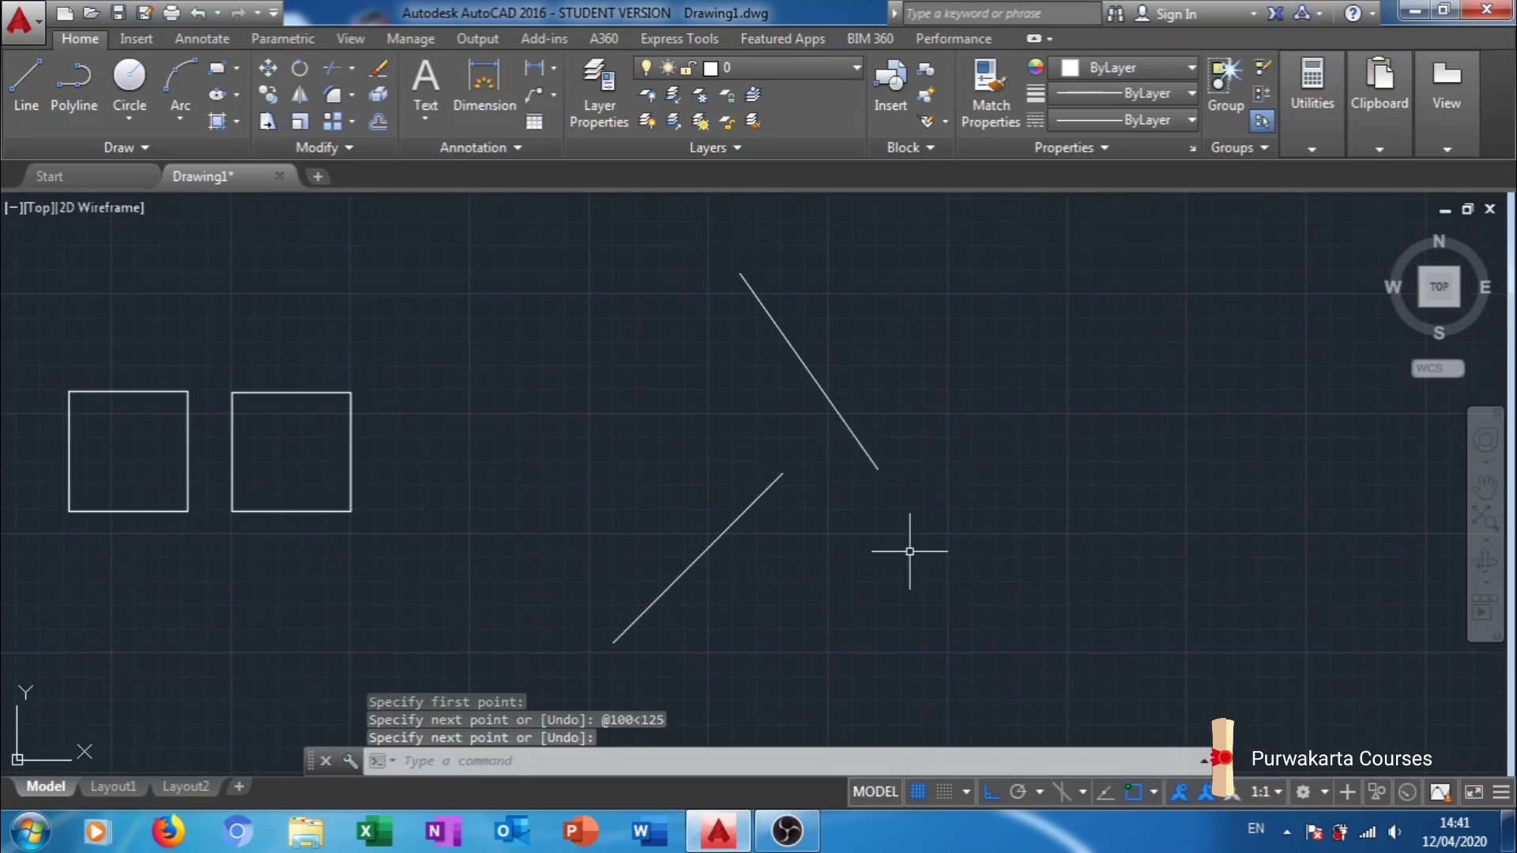
- Draw a 100-unit line at 315° below the 125° line
{"action": "type", "text": "l"}
{"action": "key", "text": "Return"}
{"action": "left_click", "coordinate": [896, 570]}
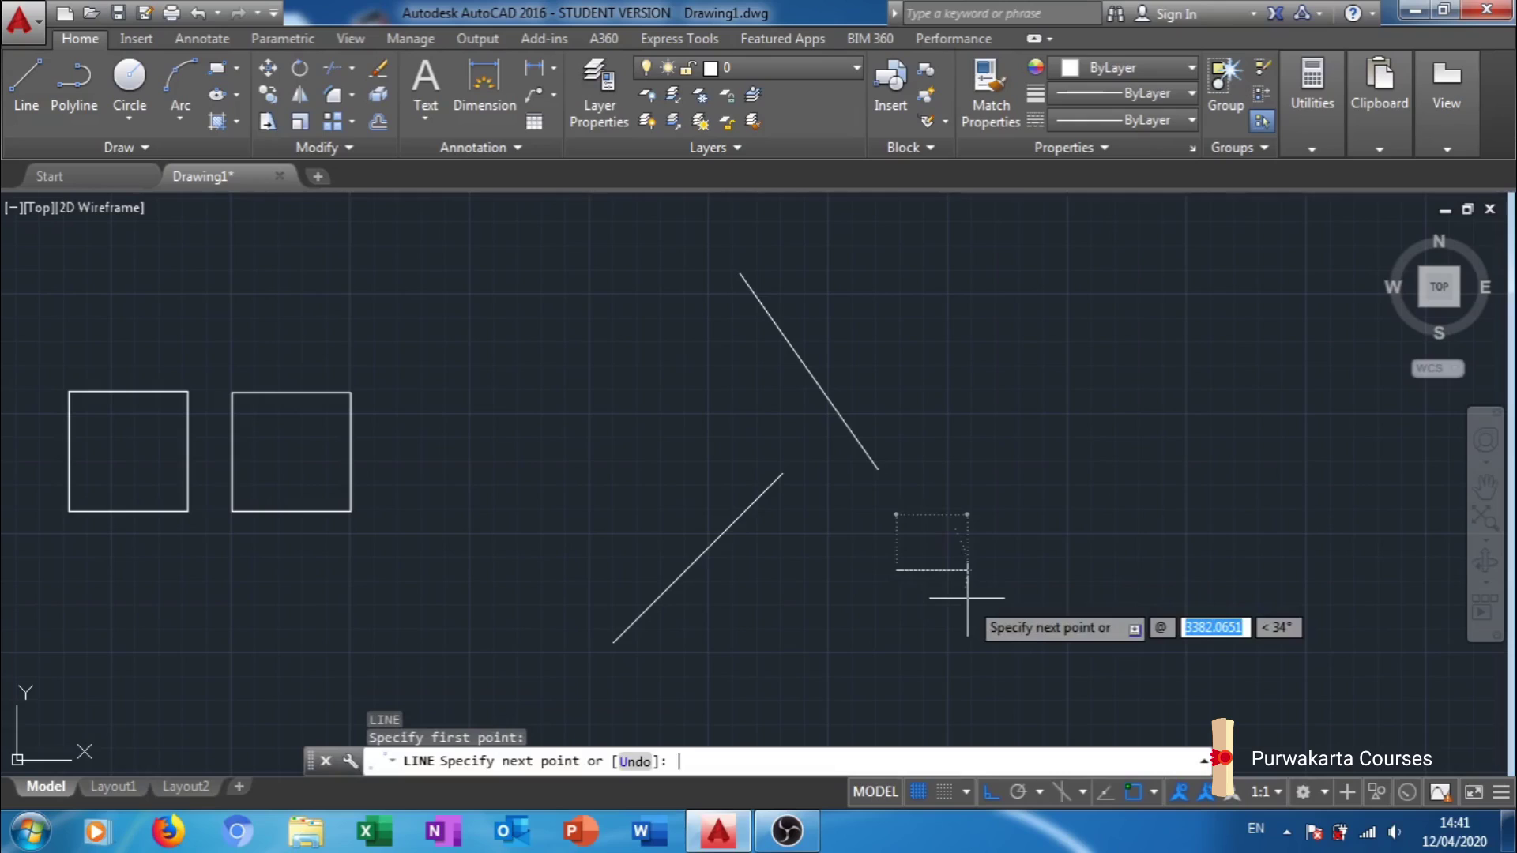
{"action": "type", "text": "100"}
{"action": "key", "text": "Tab"}
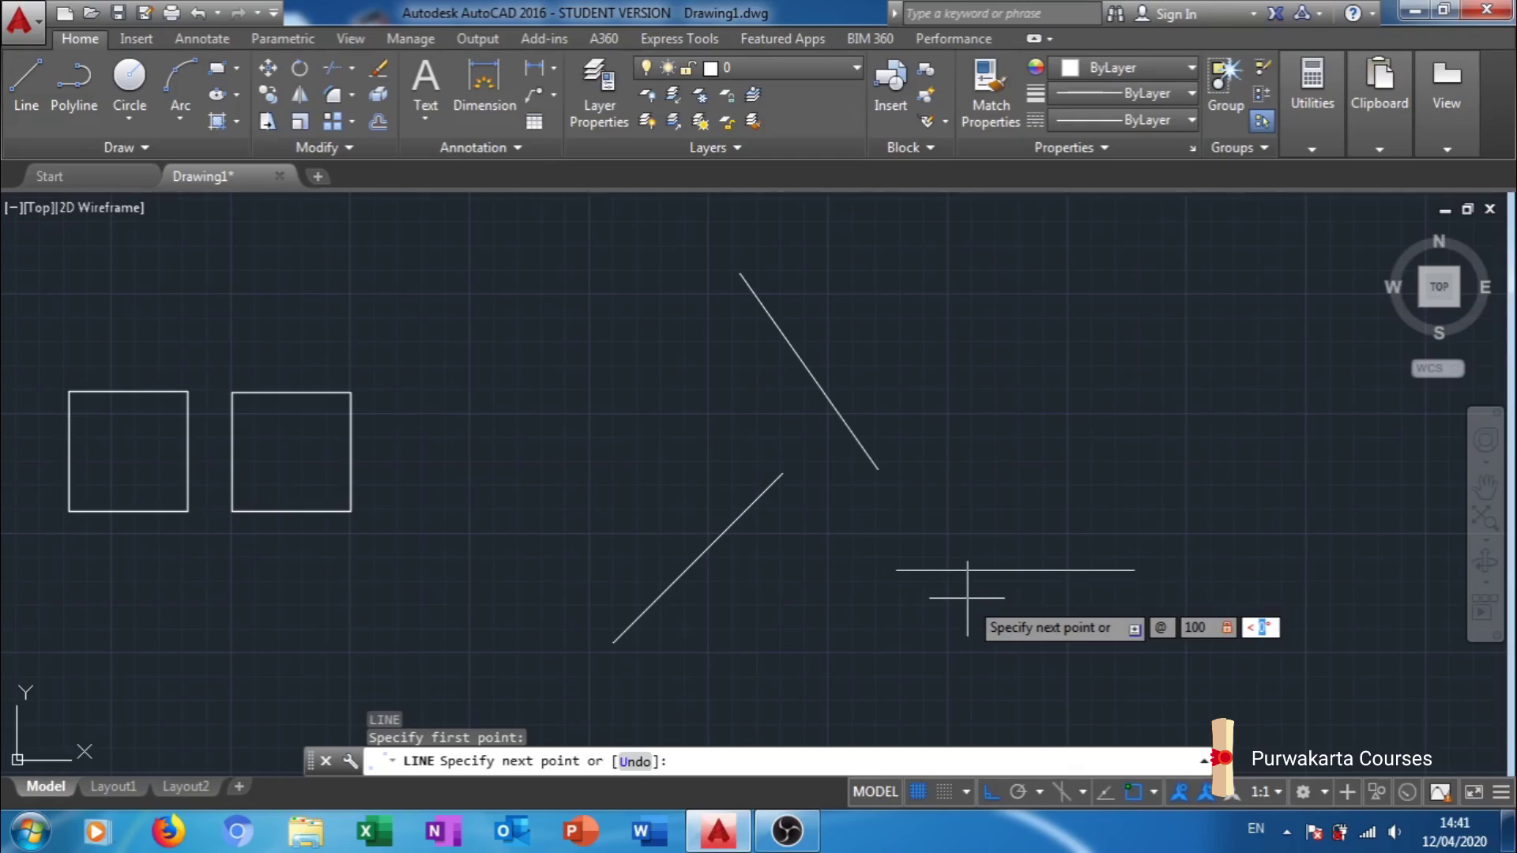
{"action": "type", "text": "315"}
{"action": "key", "text": "Return"}
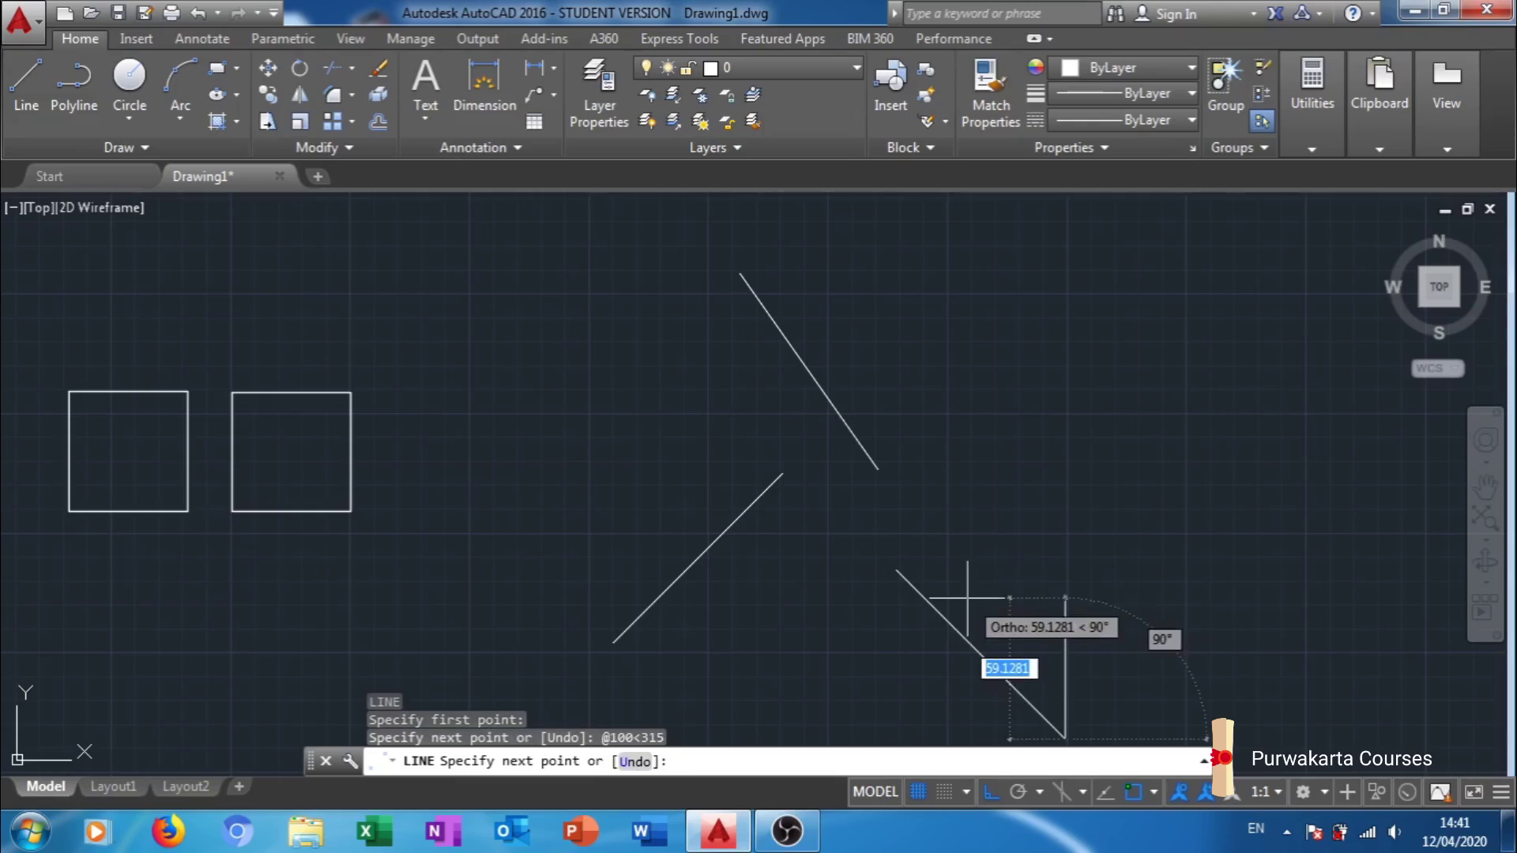
{"action": "key", "text": "Return"}
{"action": "middle_click_drag", "start_coordinate": [1004, 552], "coordinate": [466, 491]}
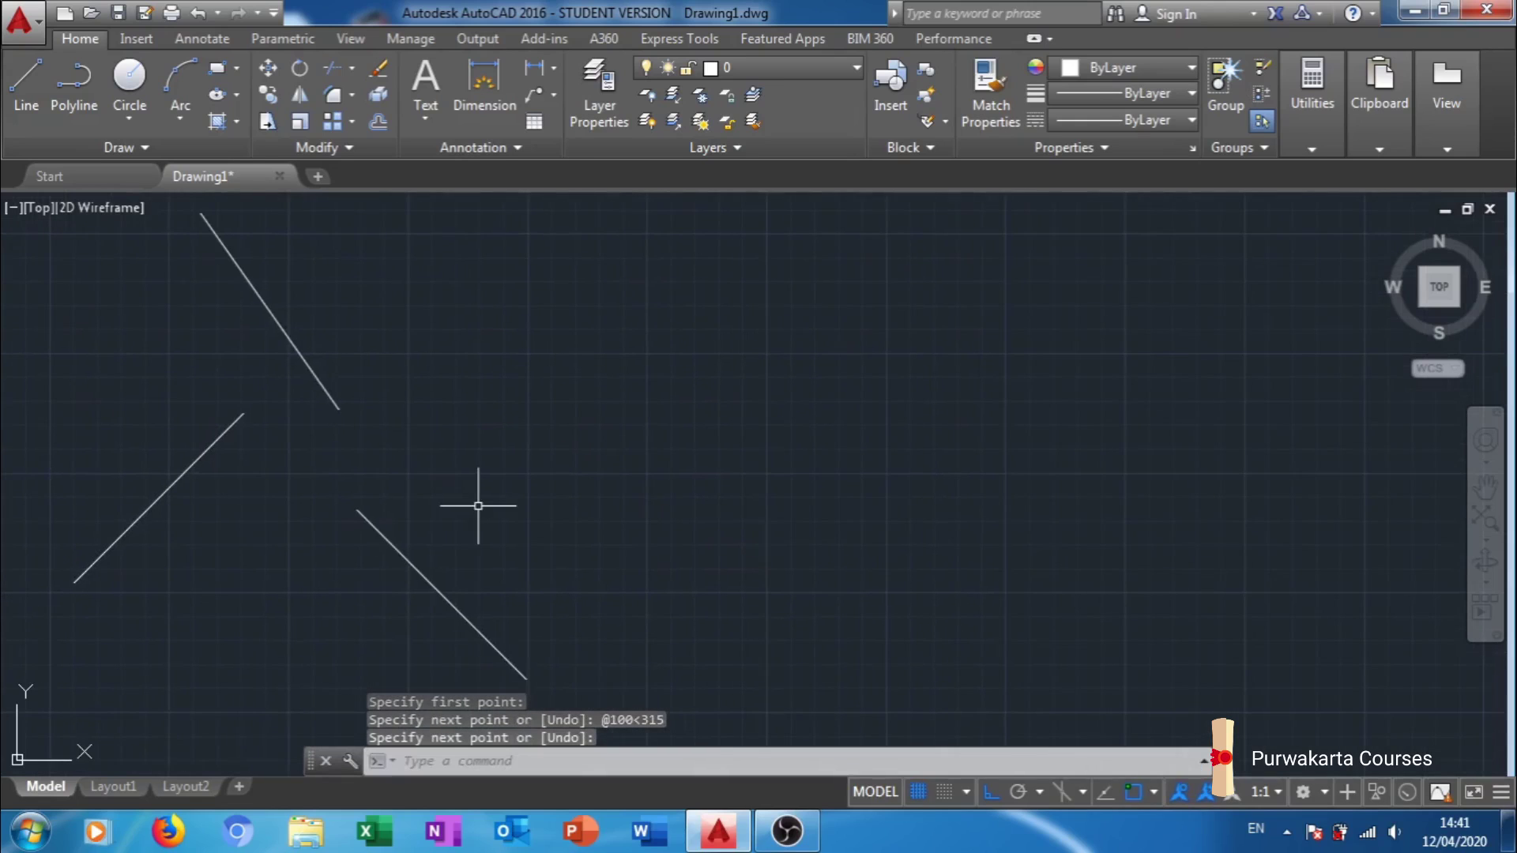
{"action": "type", "text": "l"}
{"action": "key", "text": "Return"}
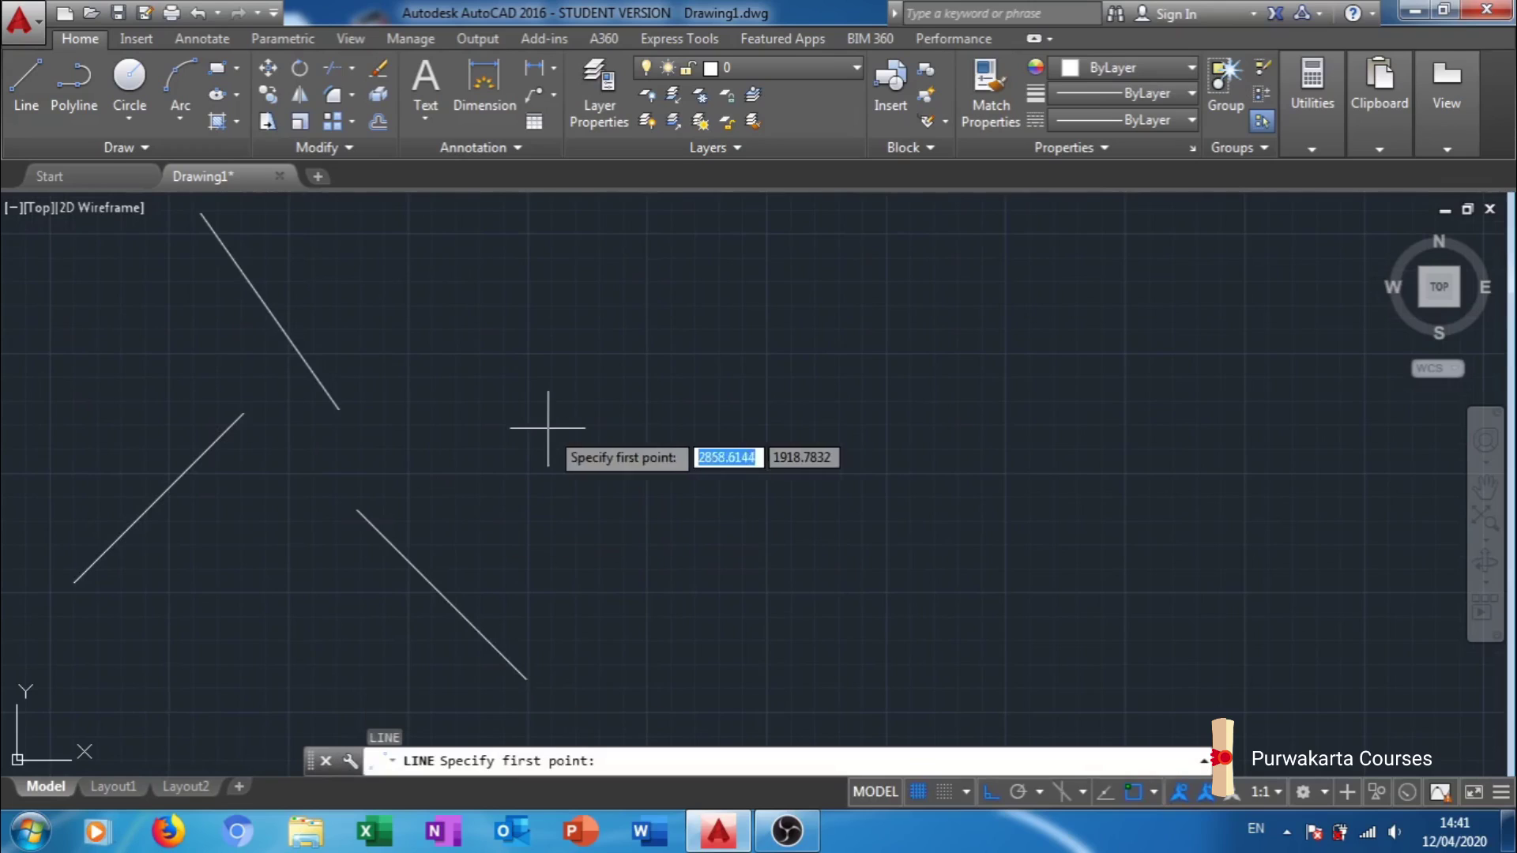
{"action": "left_click", "coordinate": [352, 456]}
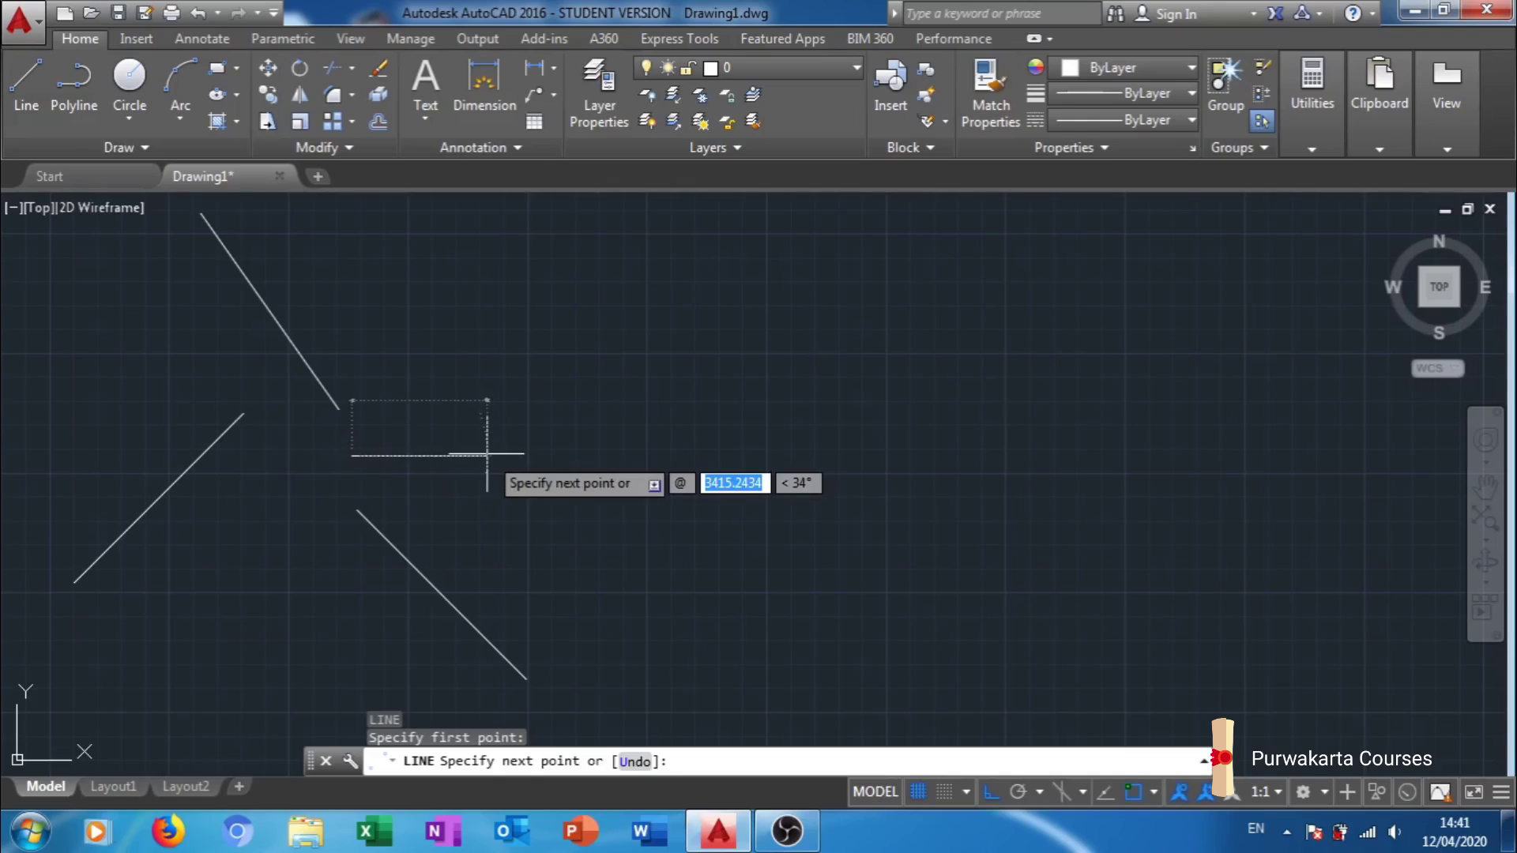
{"action": "type", "text": "100"}
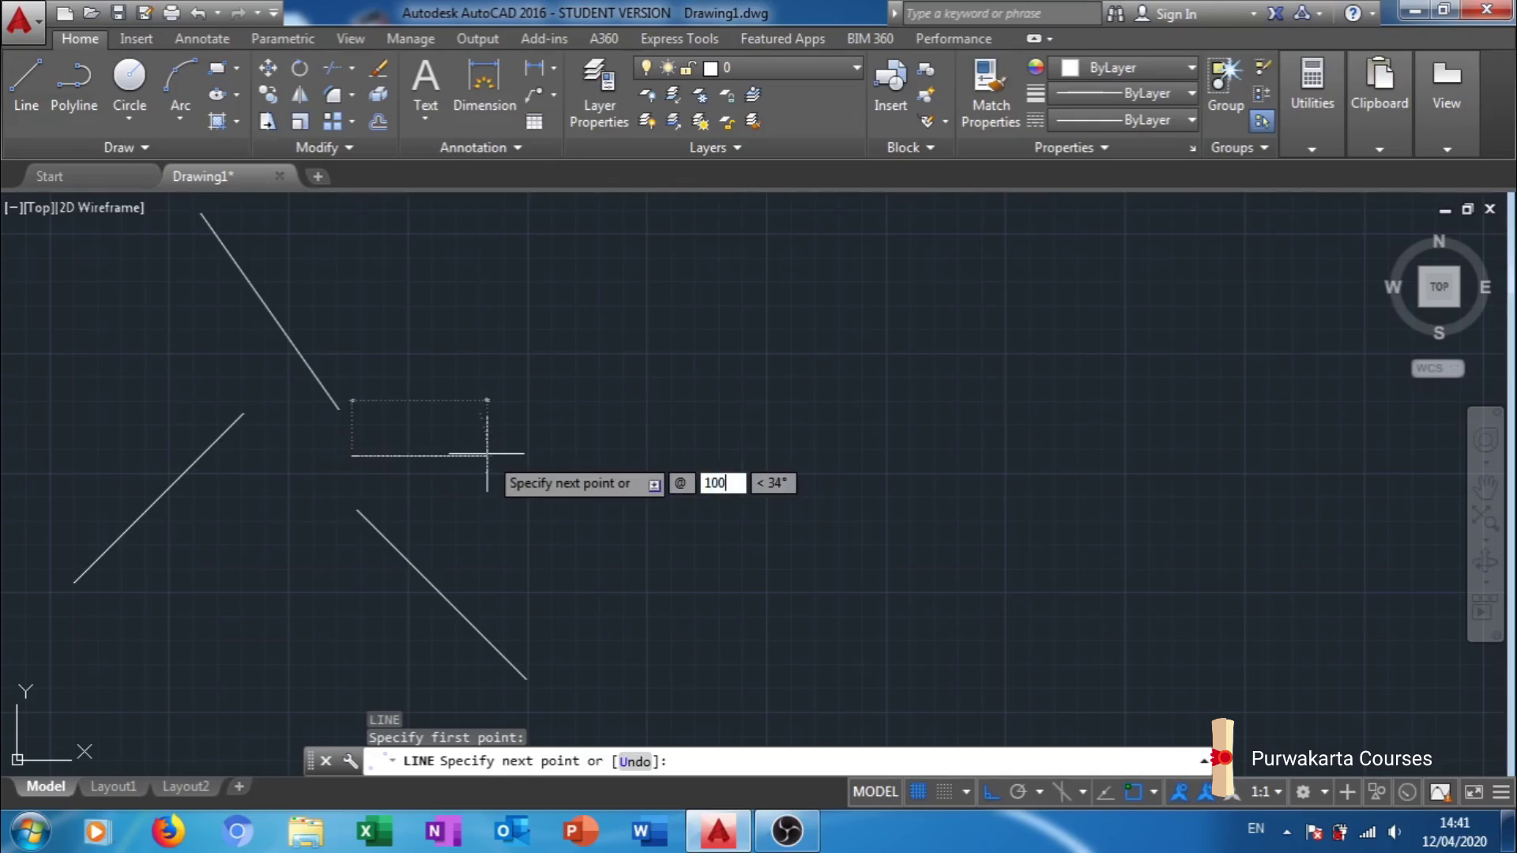
{"action": "key", "text": "Tab"}
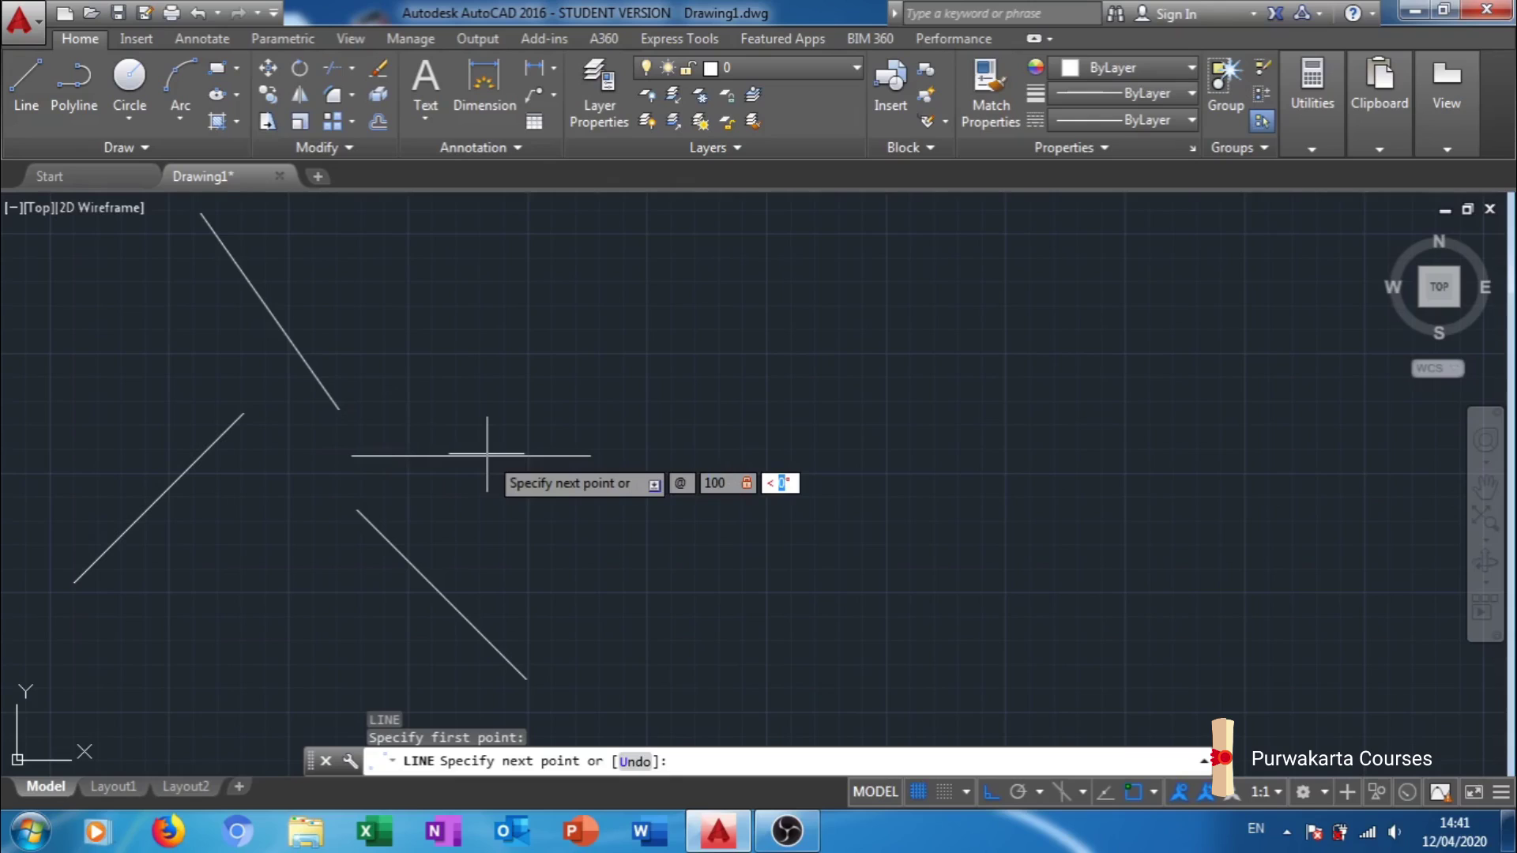
{"action": "type", "text": "70"}
{"action": "key", "text": "Return"}
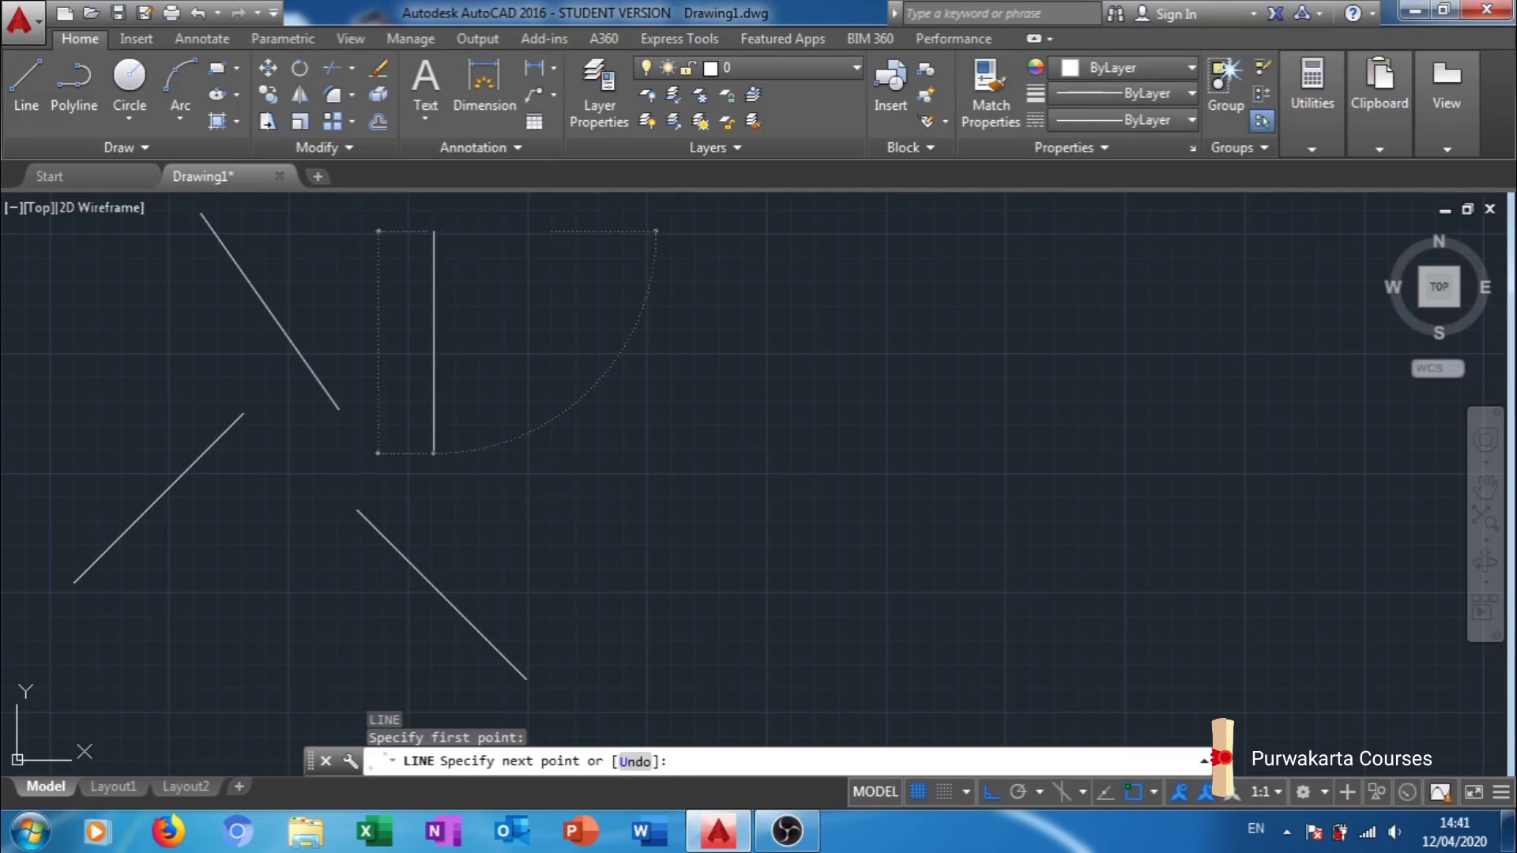
{"action": "key", "text": "Return"}
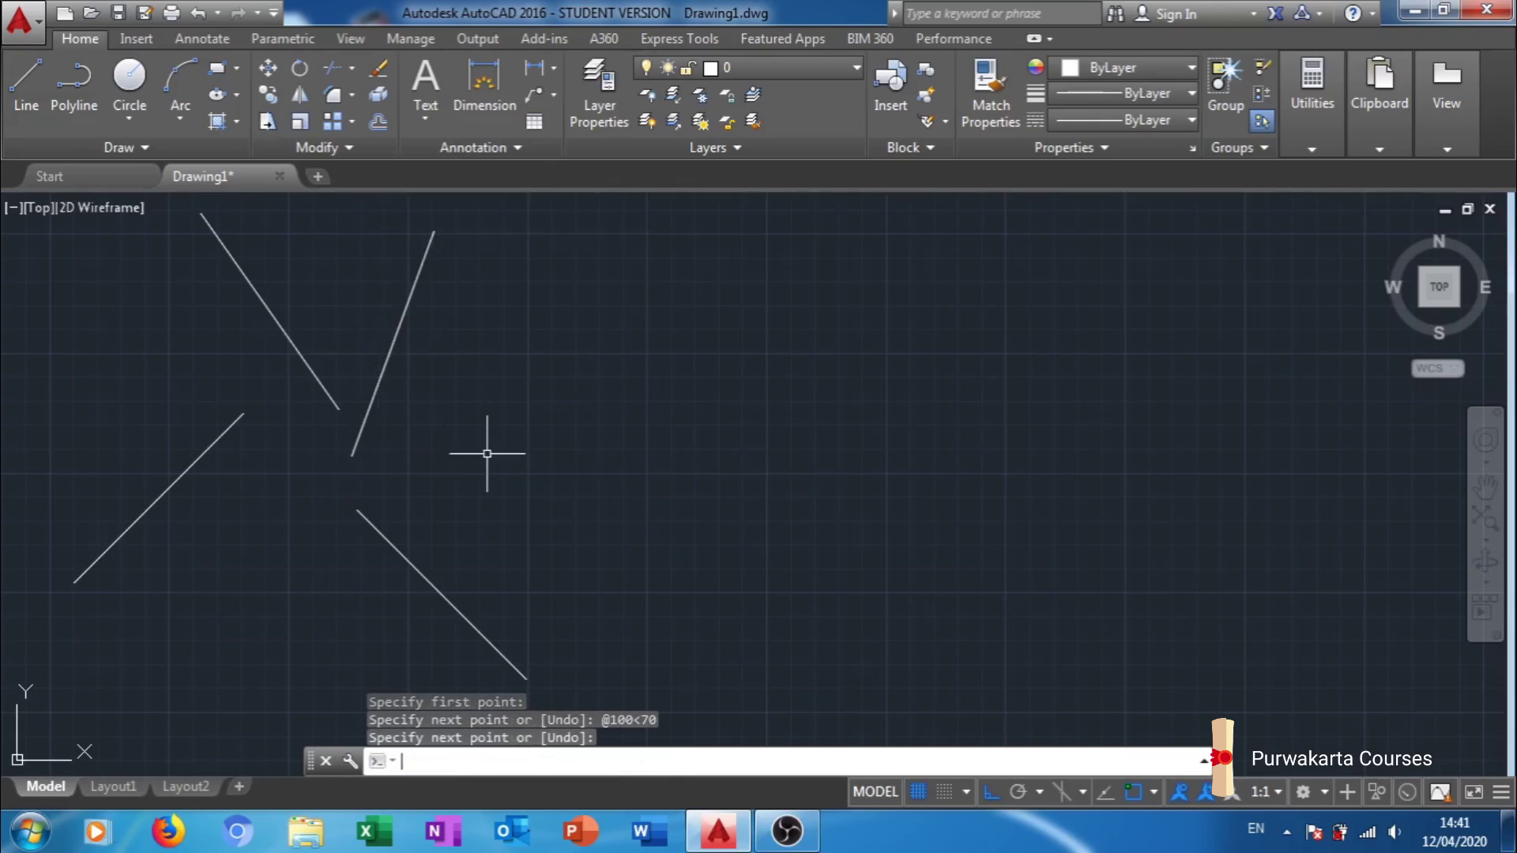
- Select all four angled lines with crossing windows to check them, then clear the selection
{"action": "left_click", "coordinate": [477, 333]}
{"action": "left_click", "coordinate": [379, 315]}
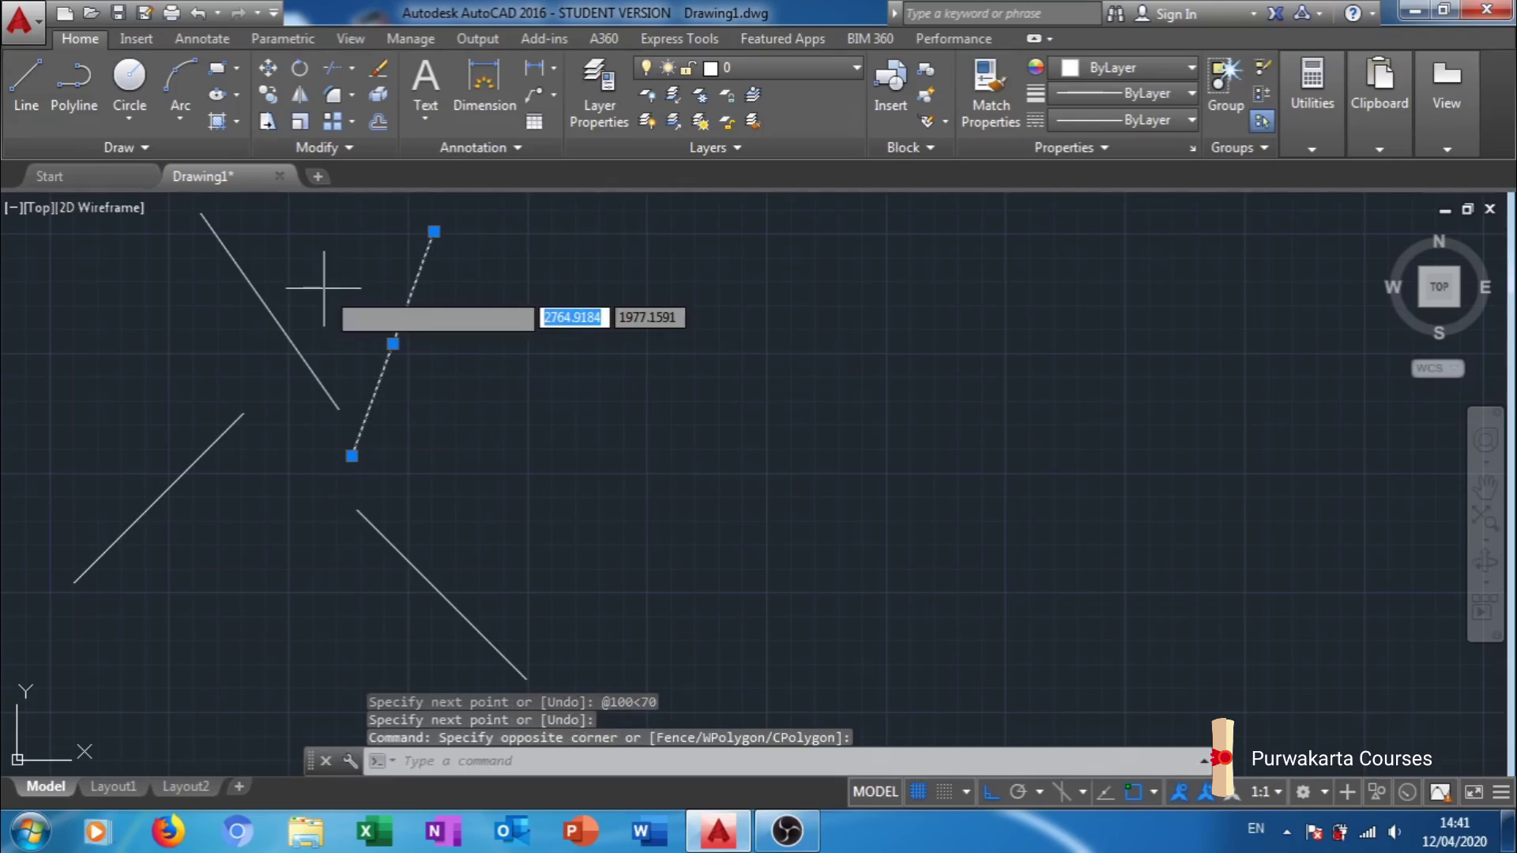
{"action": "left_click", "coordinate": [324, 289]}
{"action": "left_click", "coordinate": [269, 356]}
{"action": "left_click", "coordinate": [266, 461]}
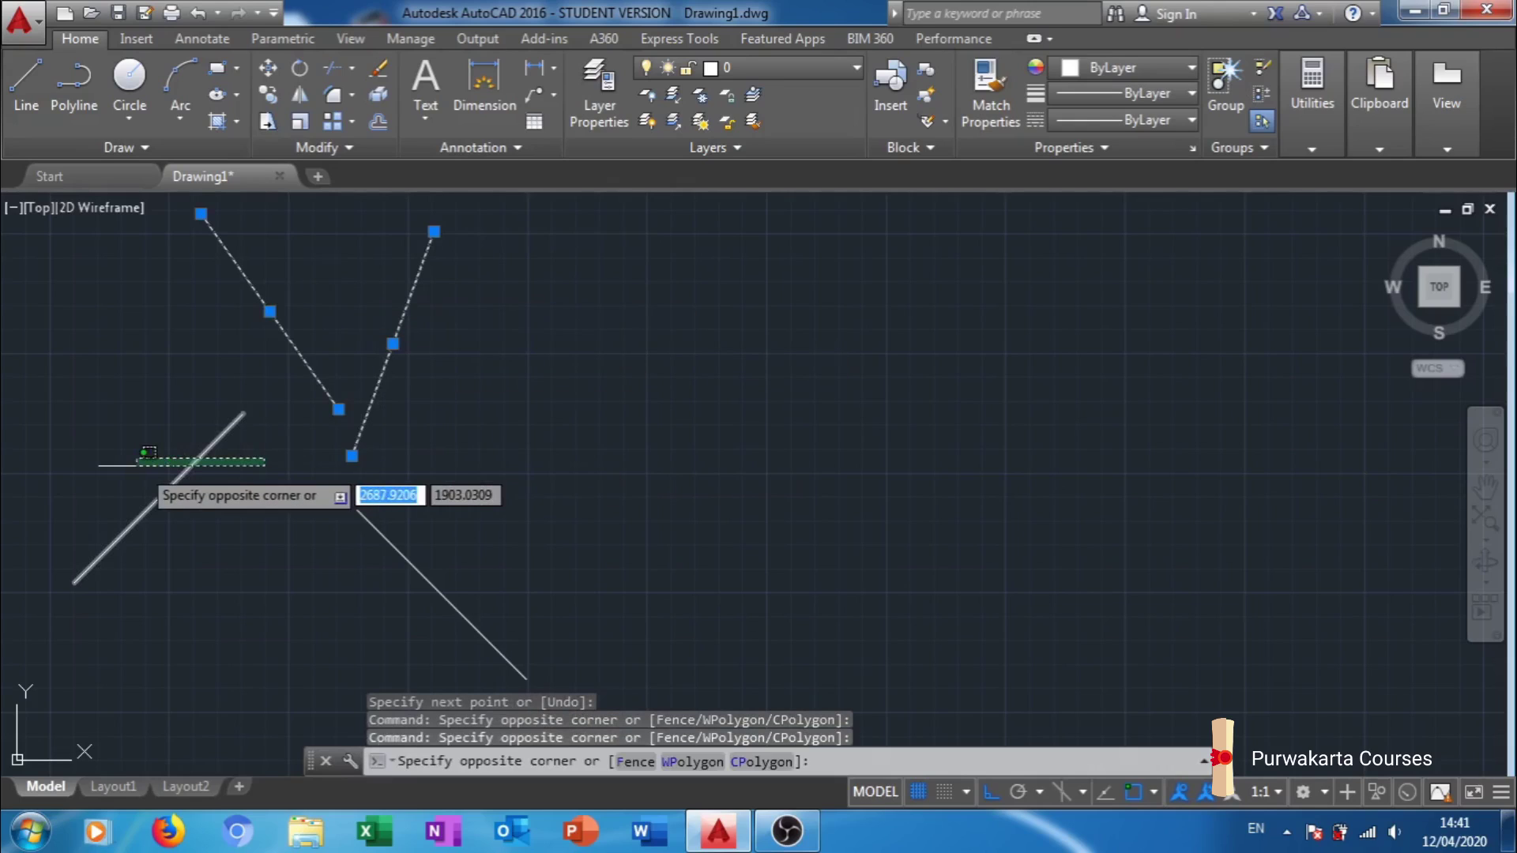
{"action": "left_click", "coordinate": [145, 454]}
{"action": "left_click", "coordinate": [441, 594]}
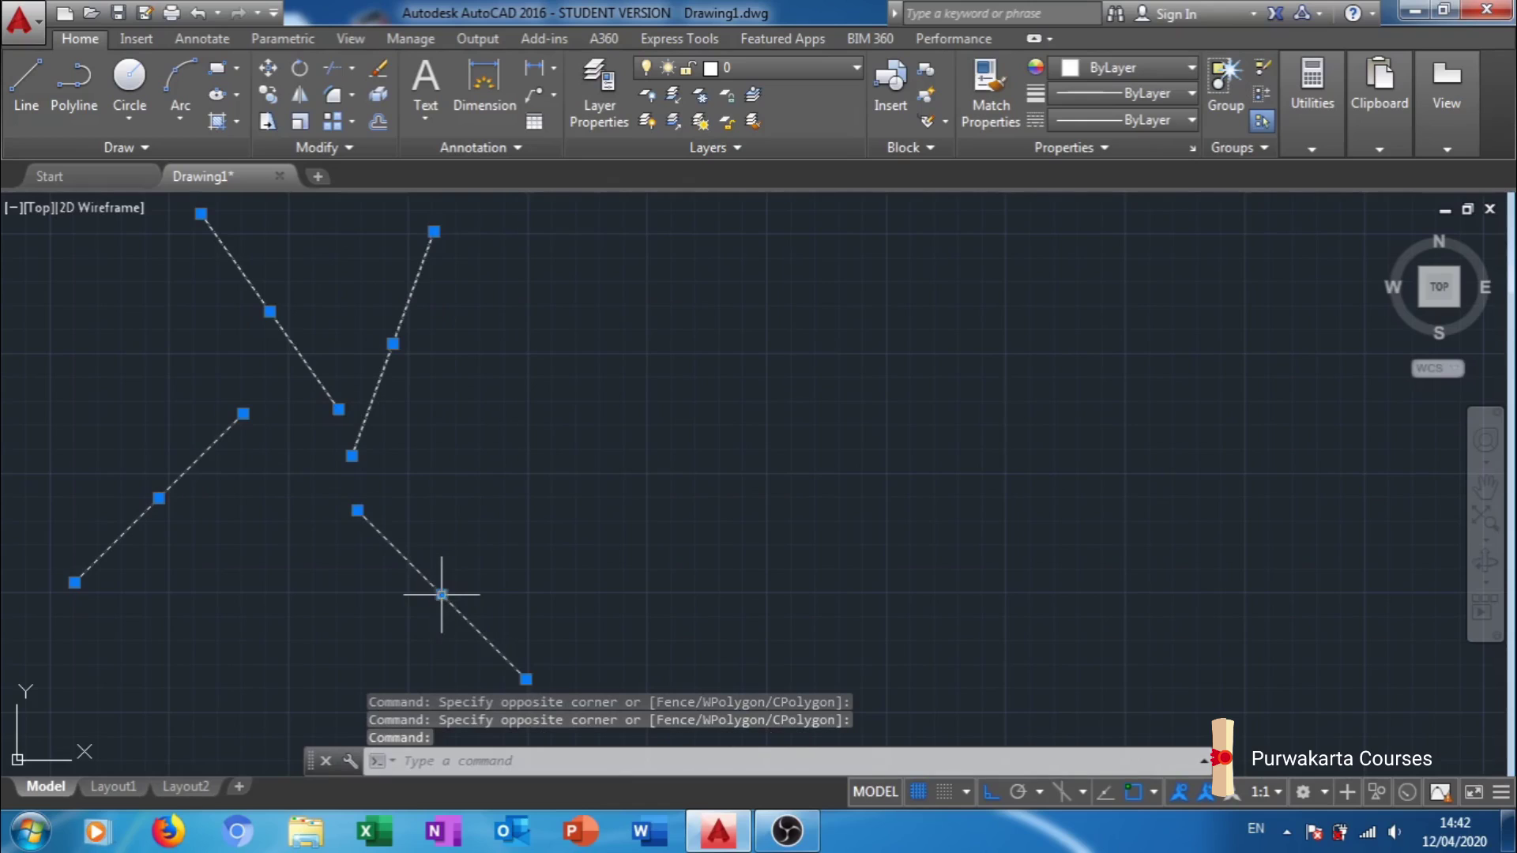
{"action": "key", "text": "Escape"}
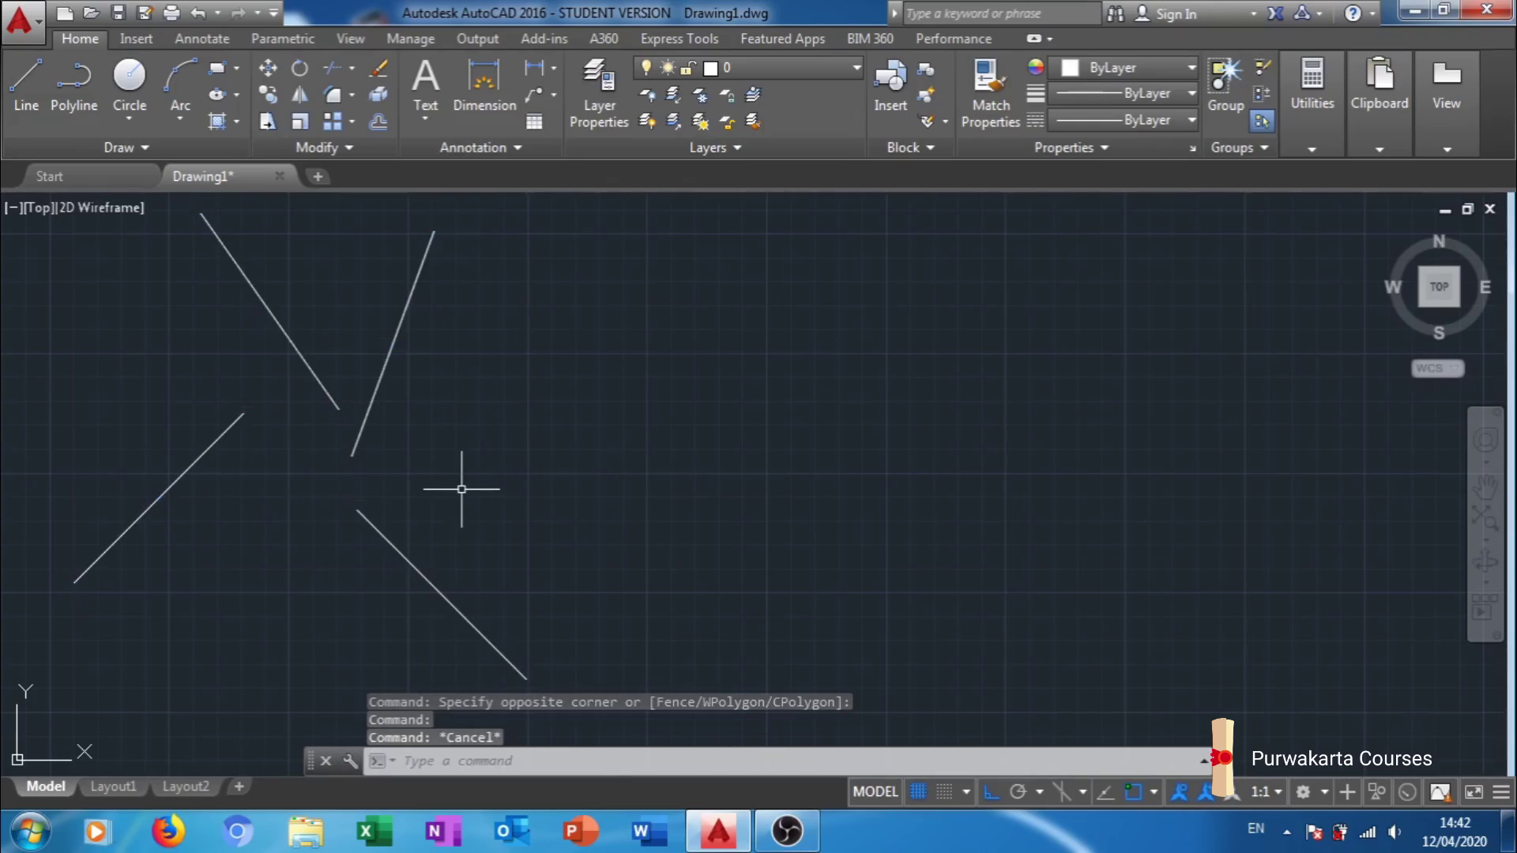